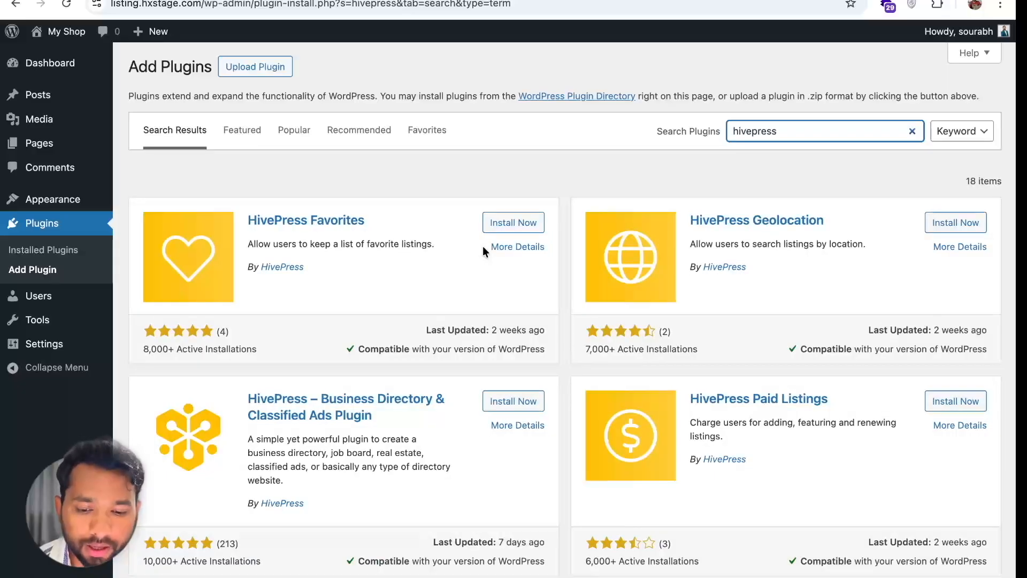
# Step: Install and activate the "HivePress – Business Directory & Classified Ads Plugin" from the plugin search results
pyautogui.scroll(-5, 482, 246)
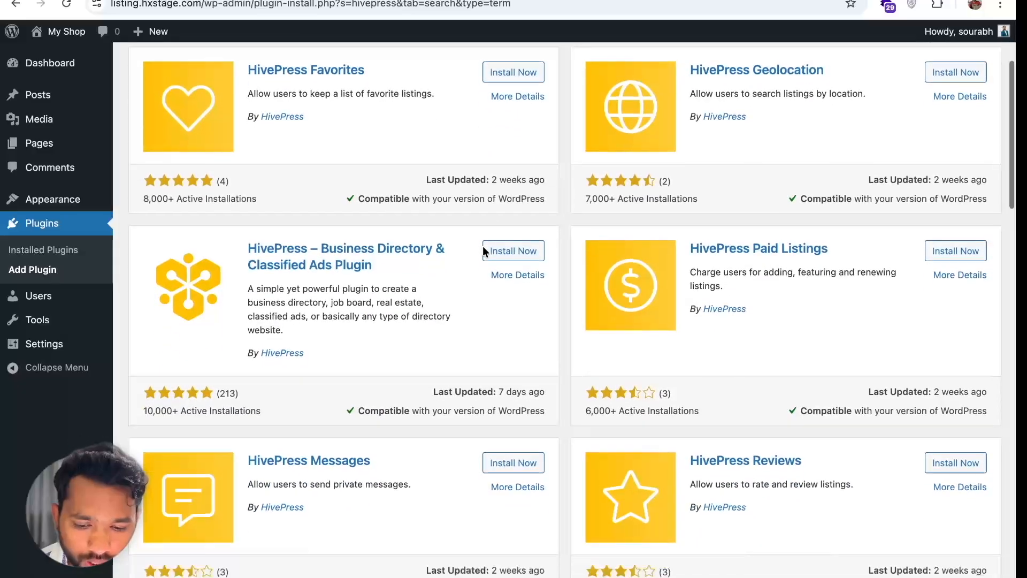
pyautogui.scroll(-1, 245, 334)
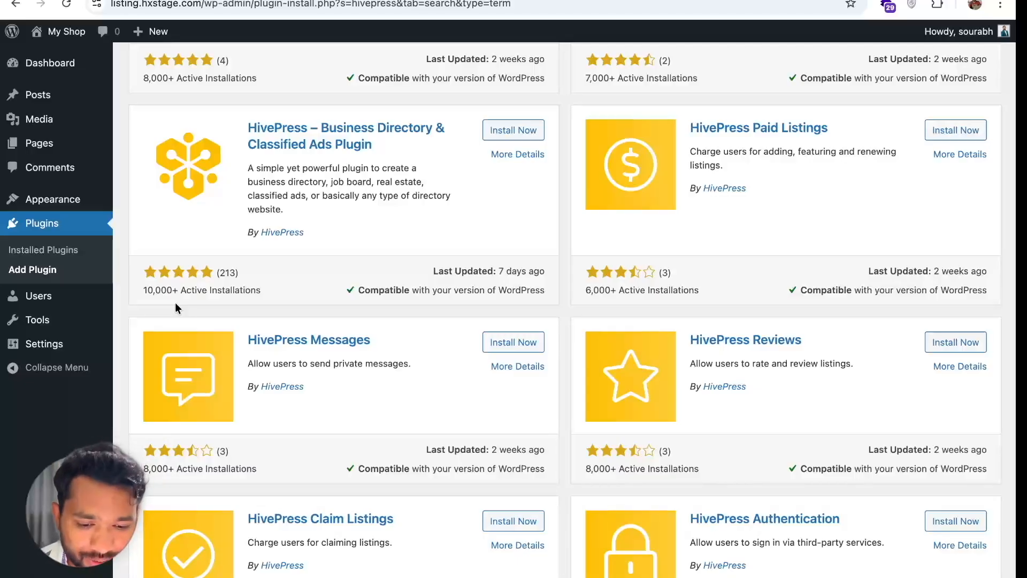
pyautogui.scroll(-1, 415, 270)
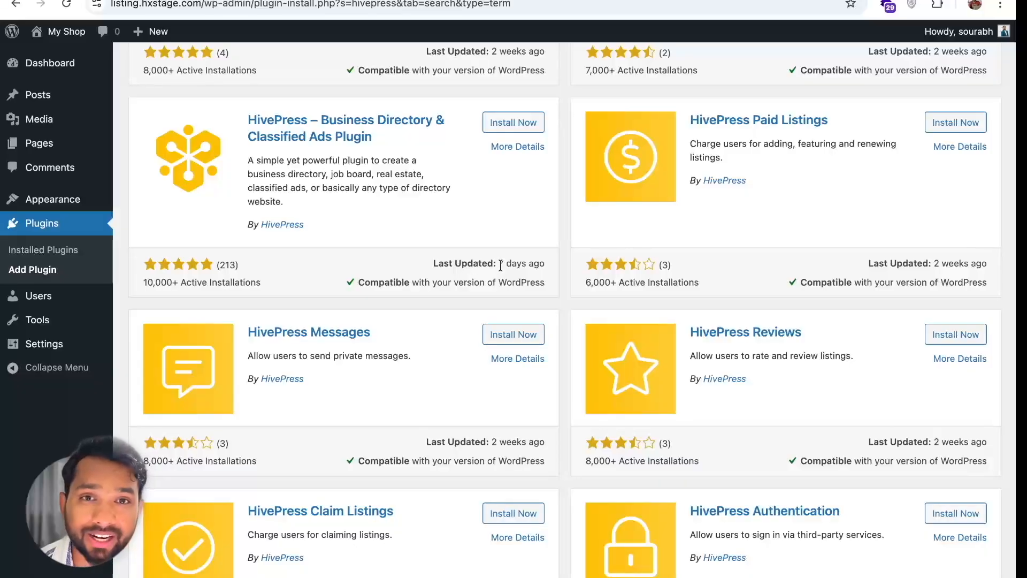
pyautogui.scroll(1, 501, 266)
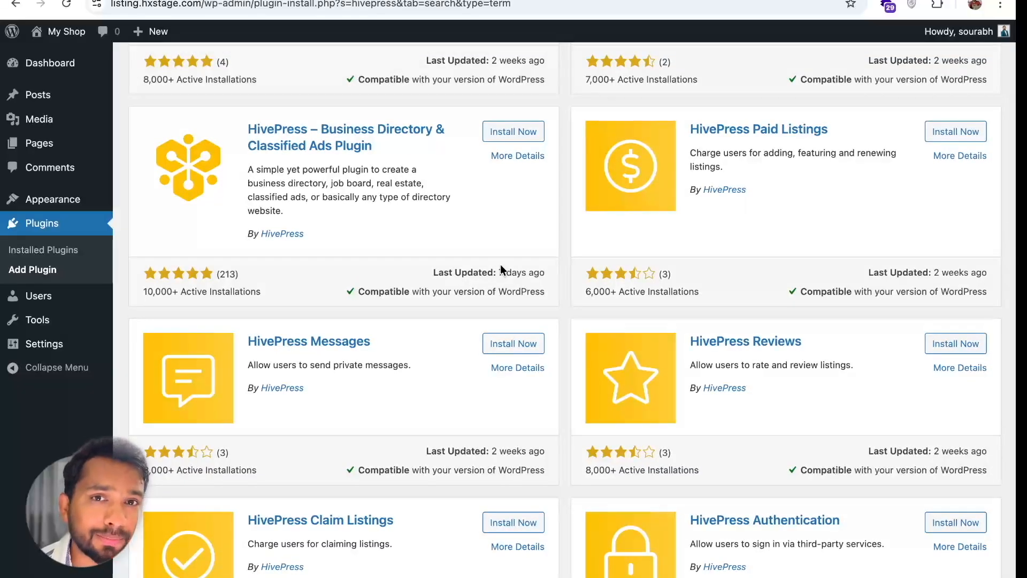
pyautogui.scroll(1, 499, 265)
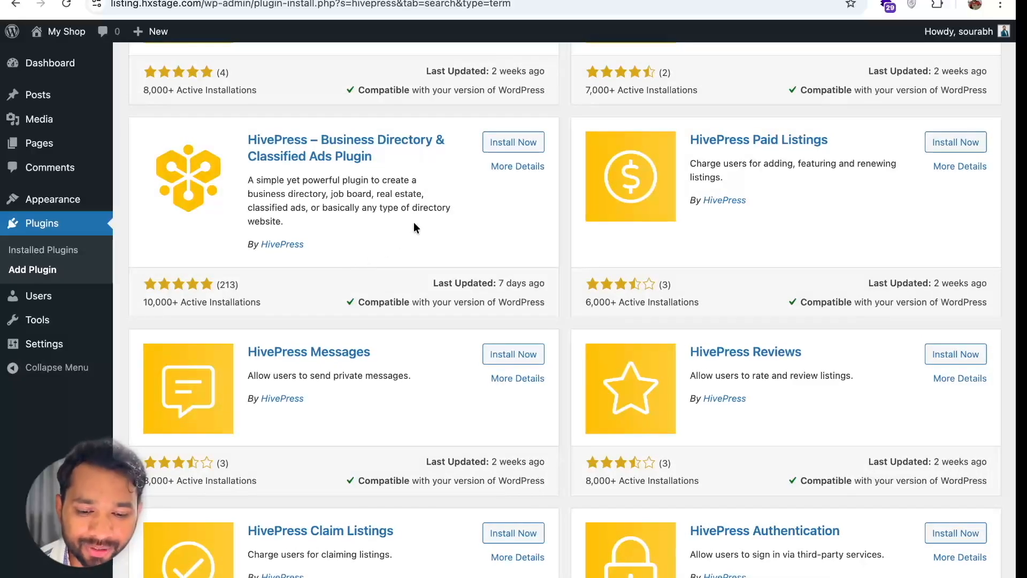
pyautogui.scroll(3, 413, 230)
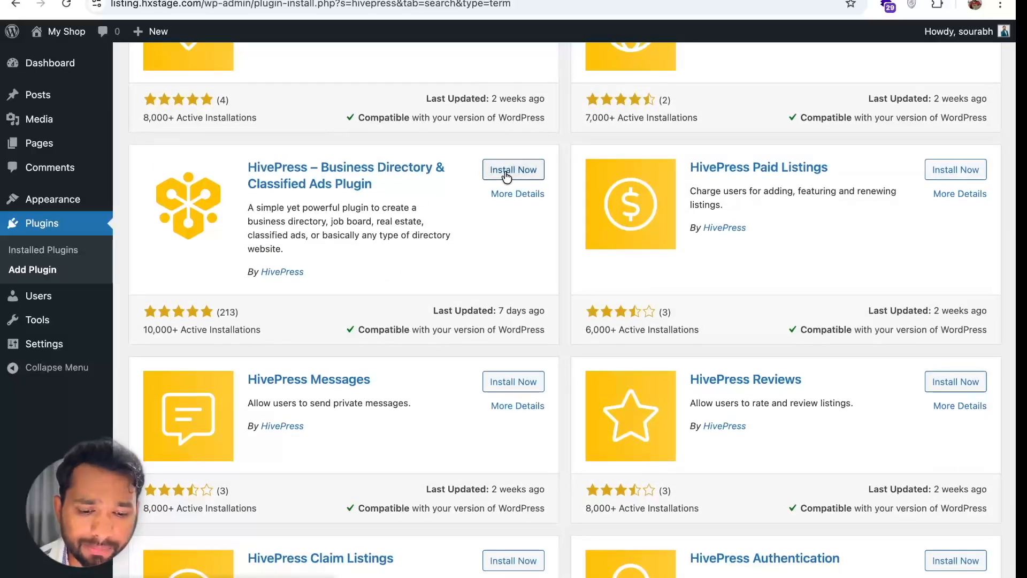
pyautogui.click(506, 175)
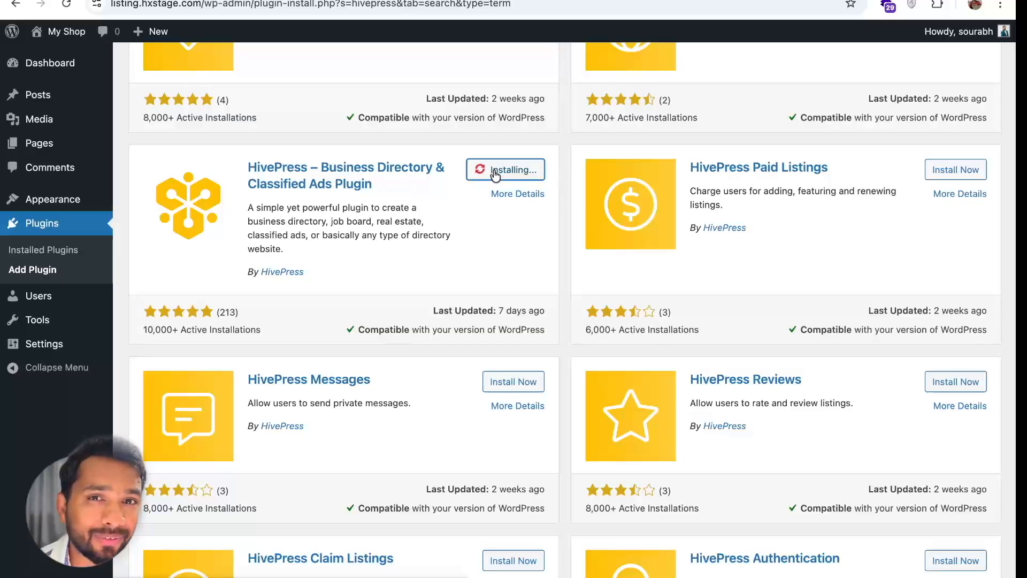
pyautogui.click(524, 172)
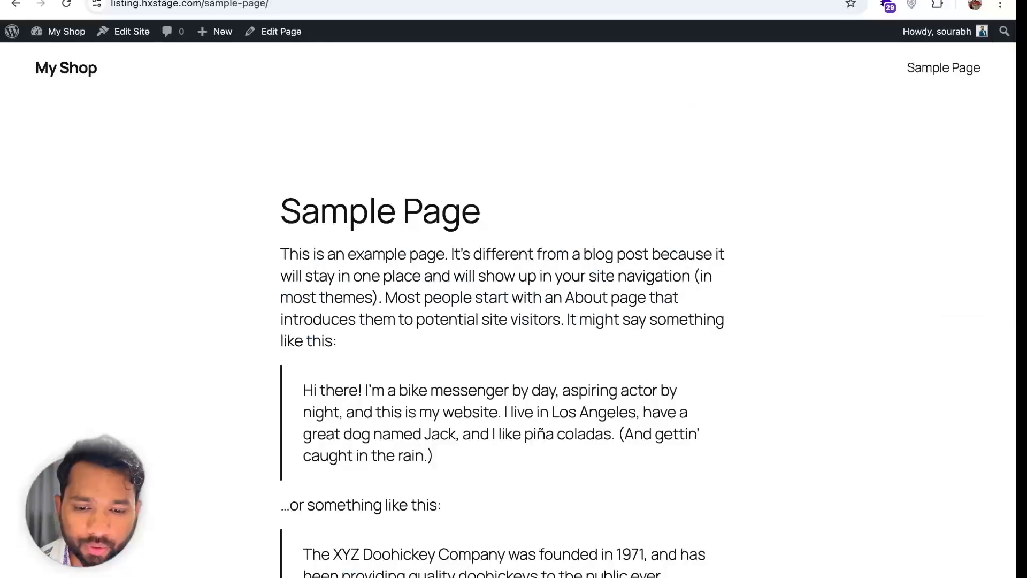
# Step: Go from the Sample Page to the My Shop home page on the site's front end
pyautogui.click(256, 4)
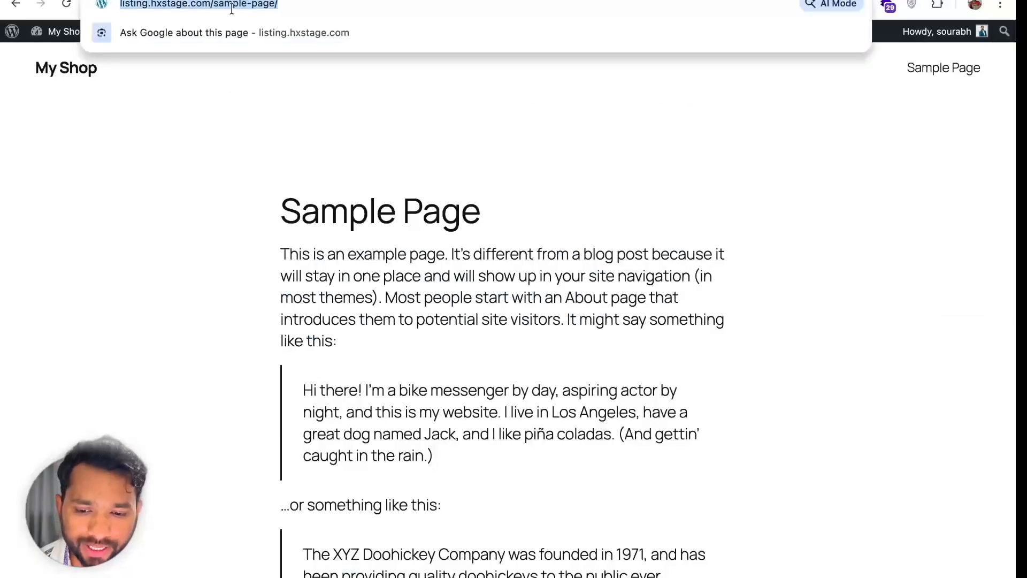
pyautogui.click(67, 68)
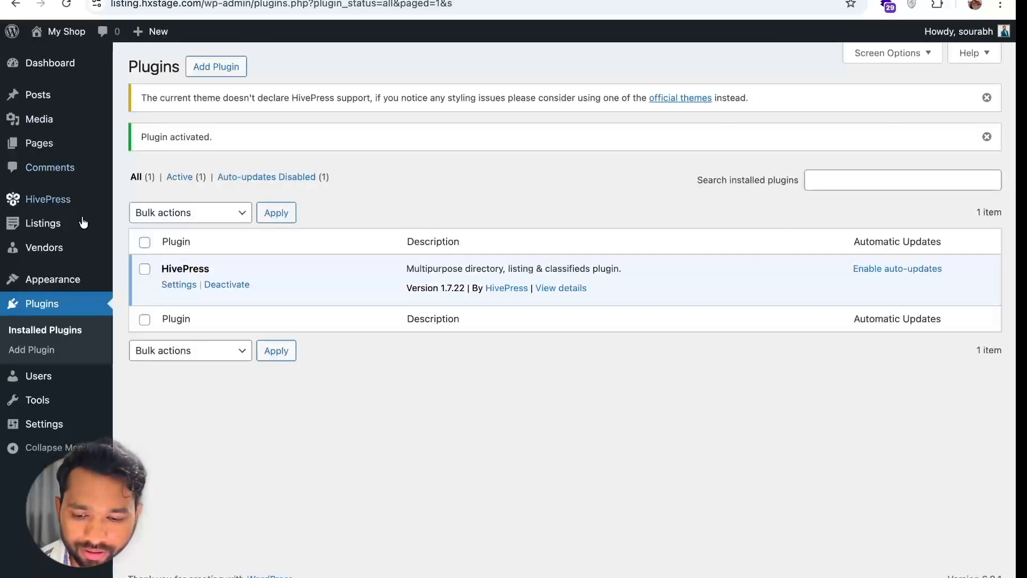
# Step: Install and activate the free ListingHive theme from the HivePress themes collection
pyautogui.moveTo(89, 258)
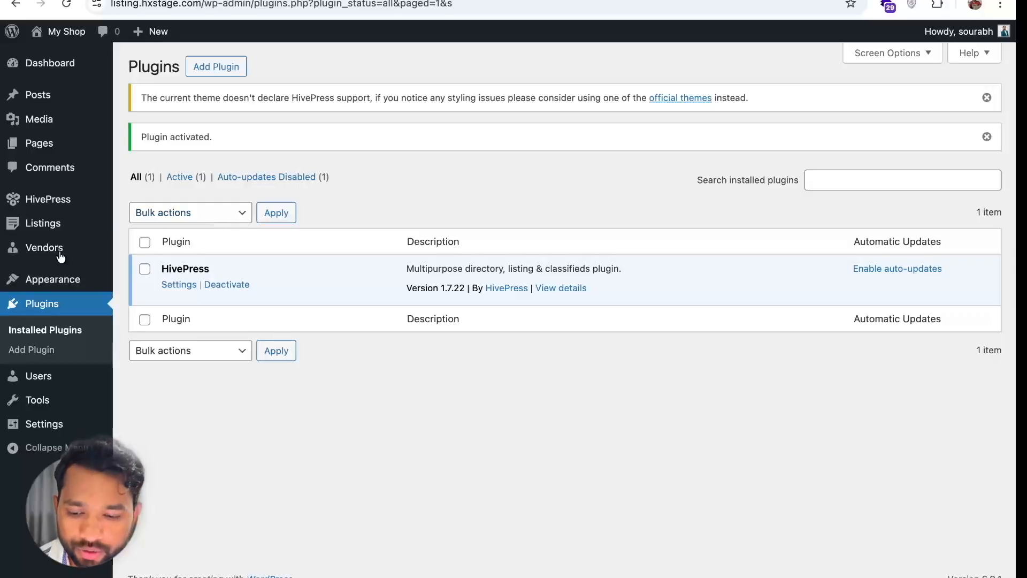
pyautogui.moveTo(47, 277)
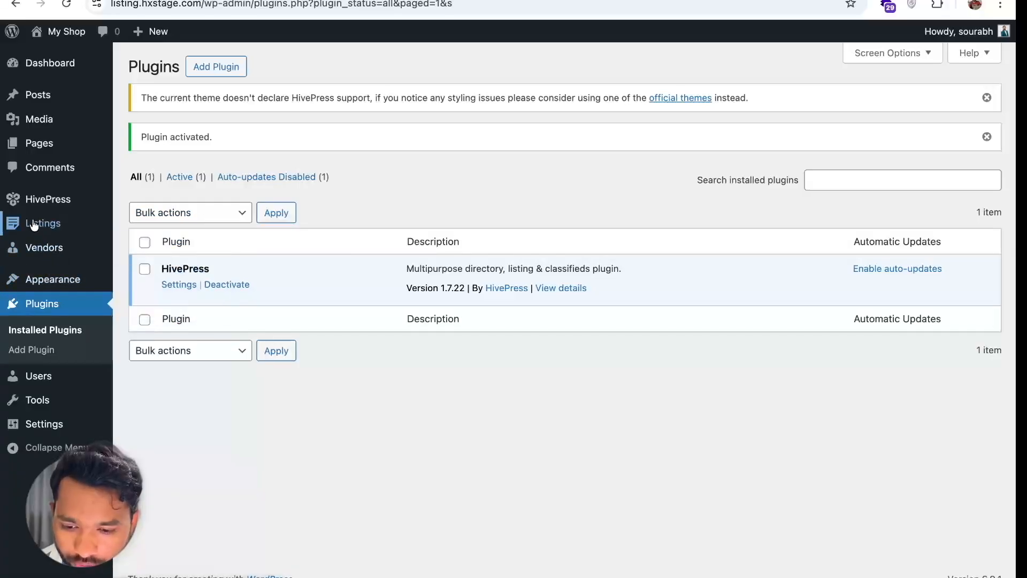
pyautogui.moveTo(42, 207)
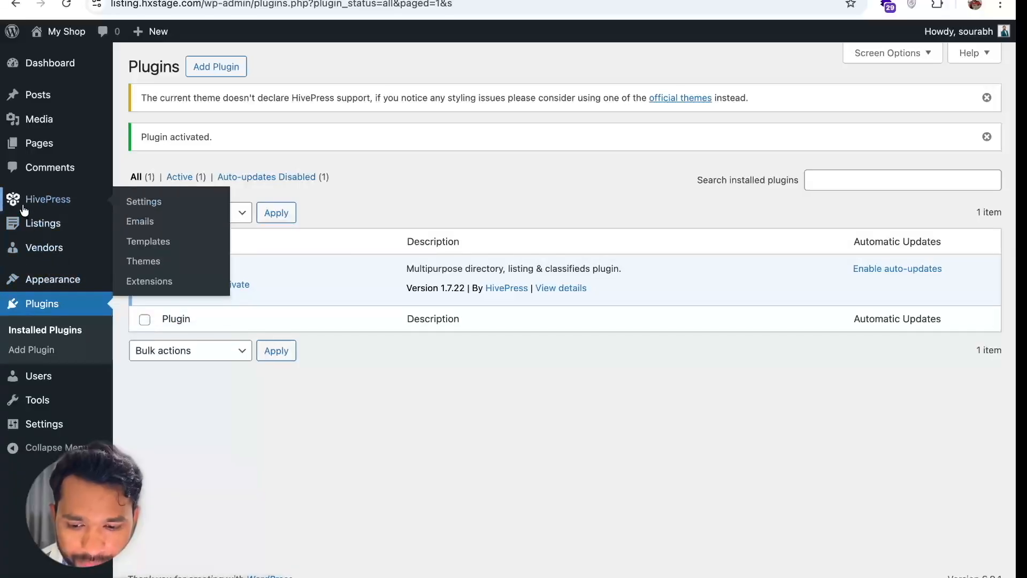
pyautogui.click(145, 261)
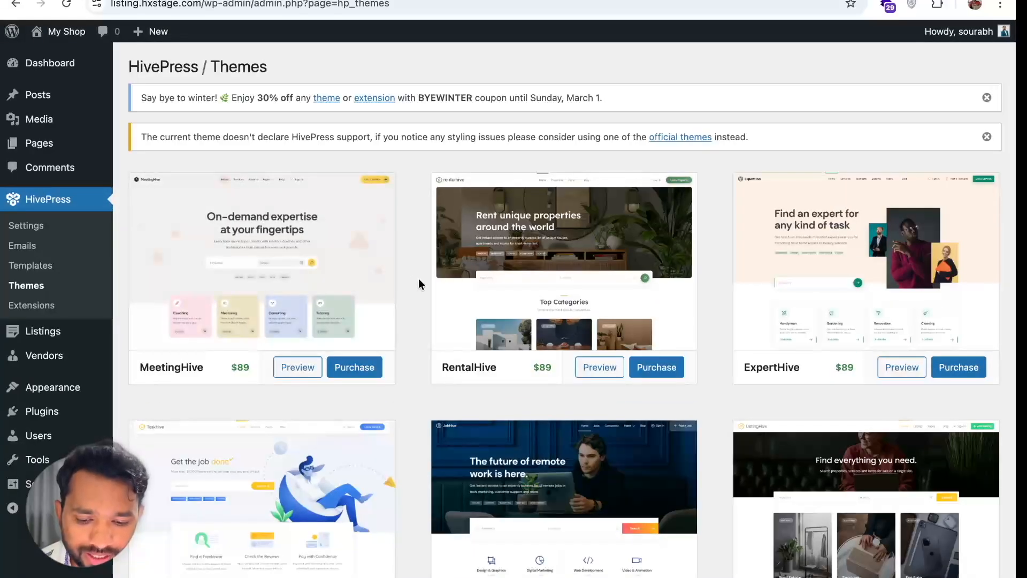
pyautogui.scroll(-2, 414, 281)
pyautogui.scroll(-2, 414, 280)
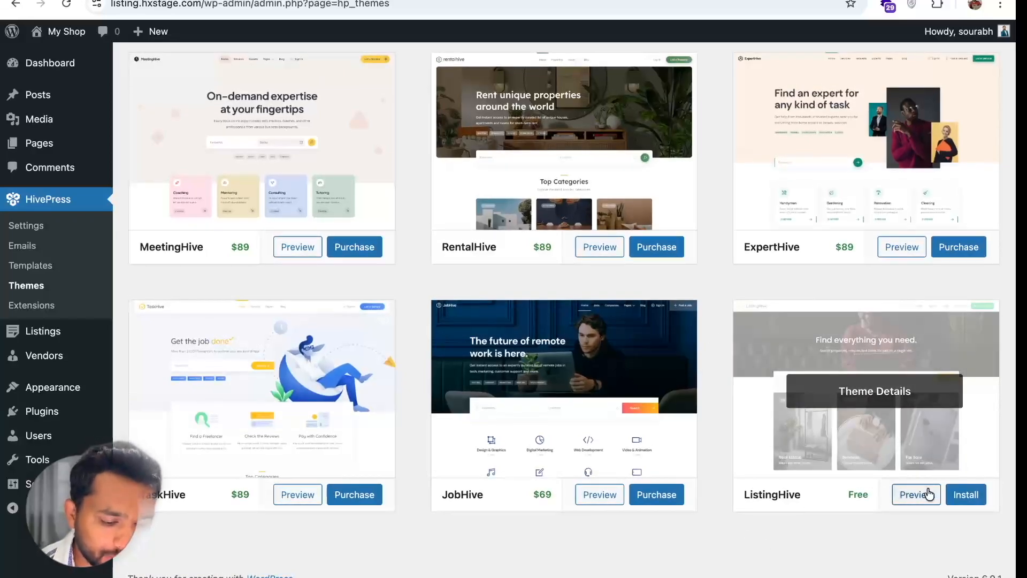
pyautogui.click(967, 494)
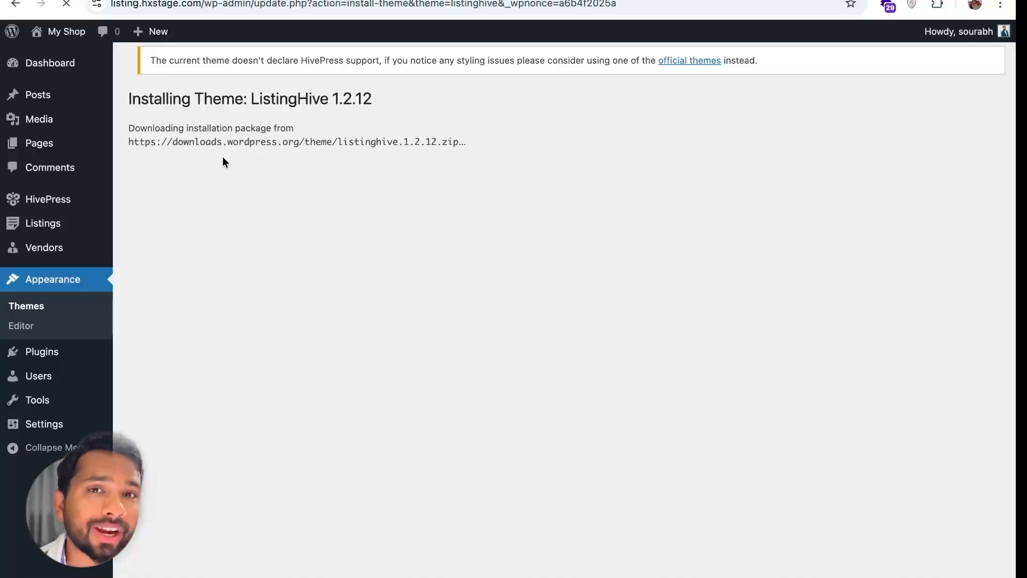
pyautogui.click(207, 249)
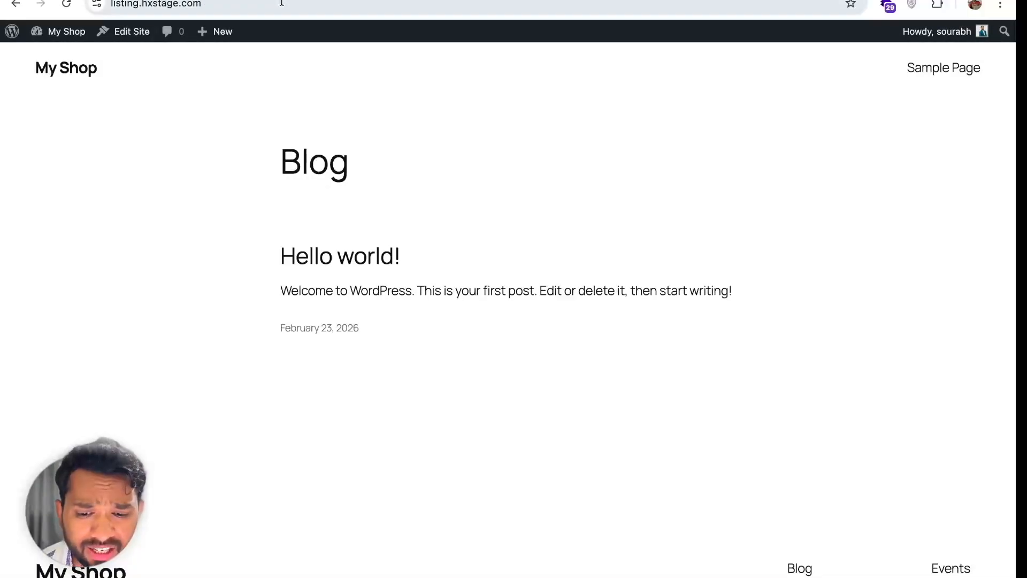
# Step: Reload the listing.hxstage.com home page and examine how it looks with the ListingHive theme
pyautogui.click(283, 6)
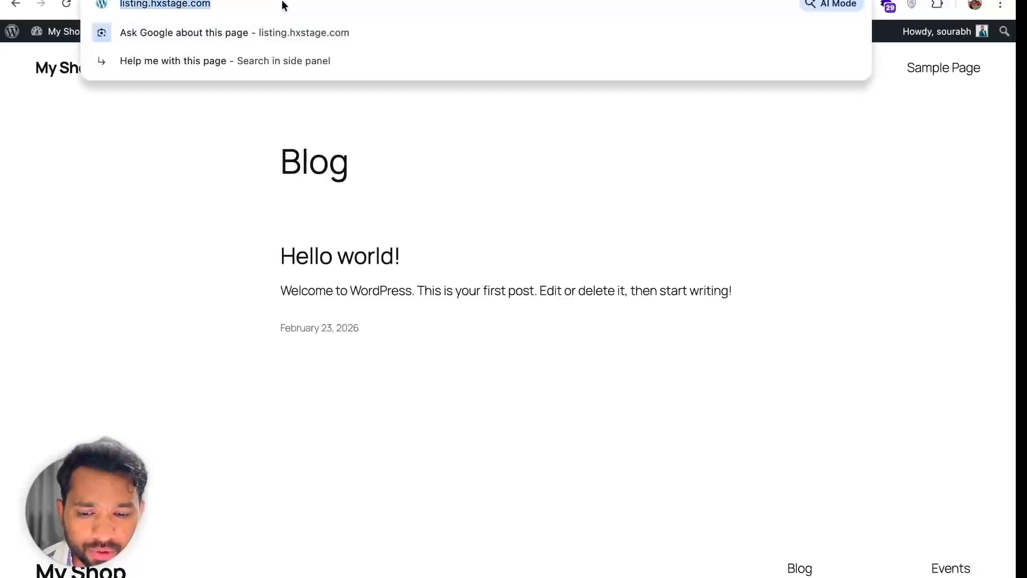
pyautogui.press('Return')
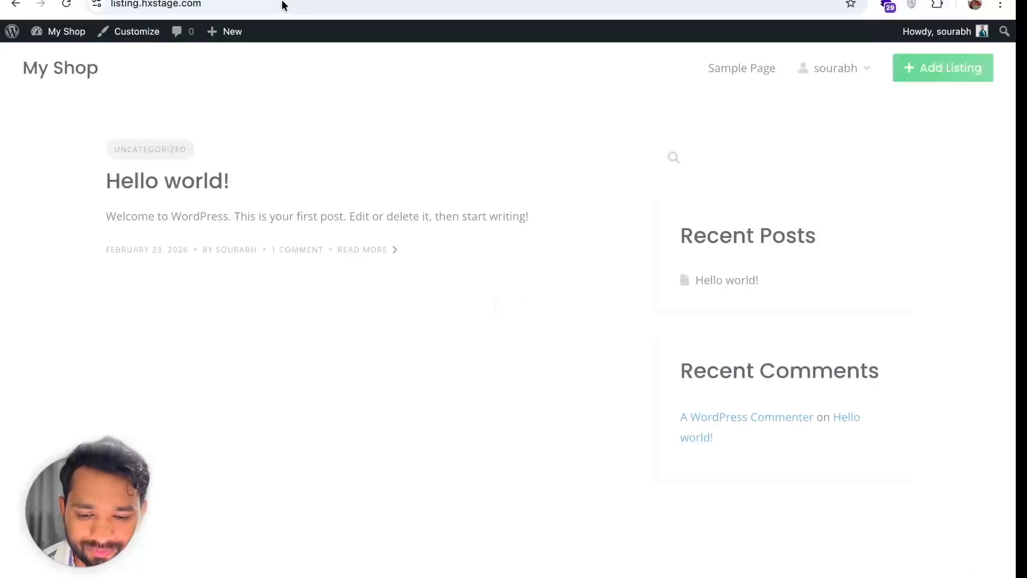
pyautogui.scroll(-1, 168, 288)
pyautogui.scroll(1, 168, 287)
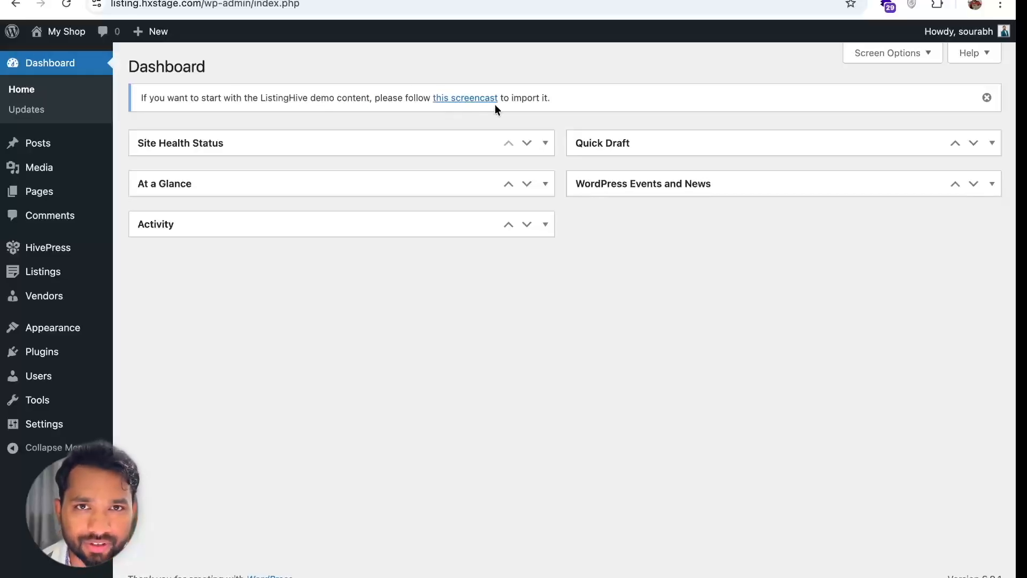
# Step: Download the ListingHive demo content files from the linked help article and extract demo.zip in the Downloads folder
pyautogui.click(460, 99)
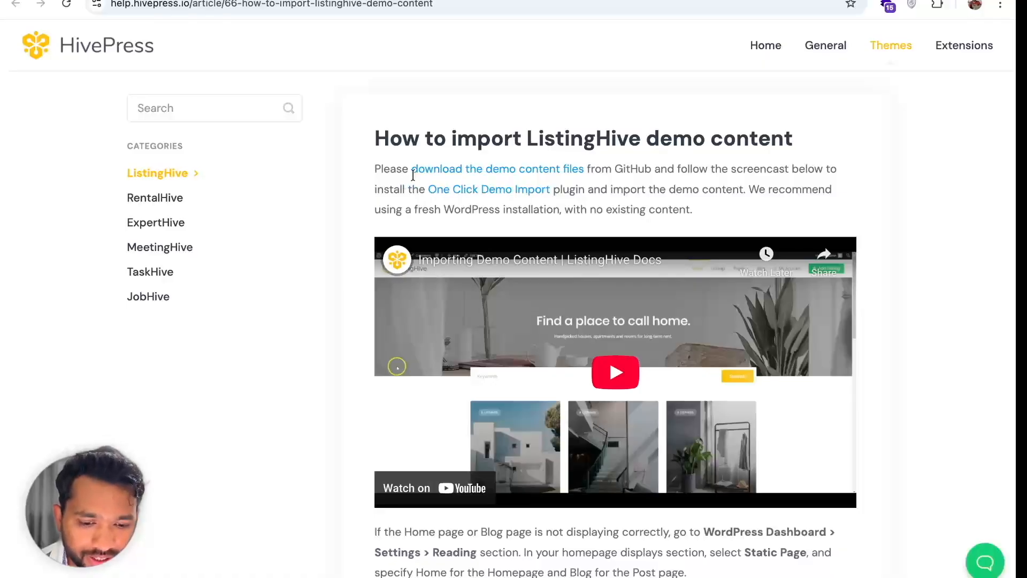
pyautogui.click(519, 170)
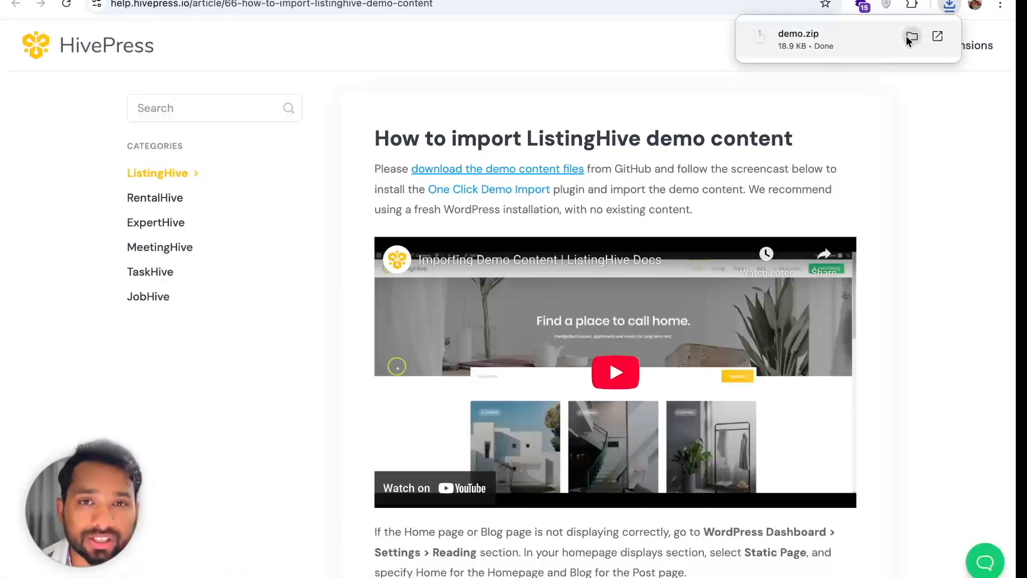
pyautogui.click(912, 36)
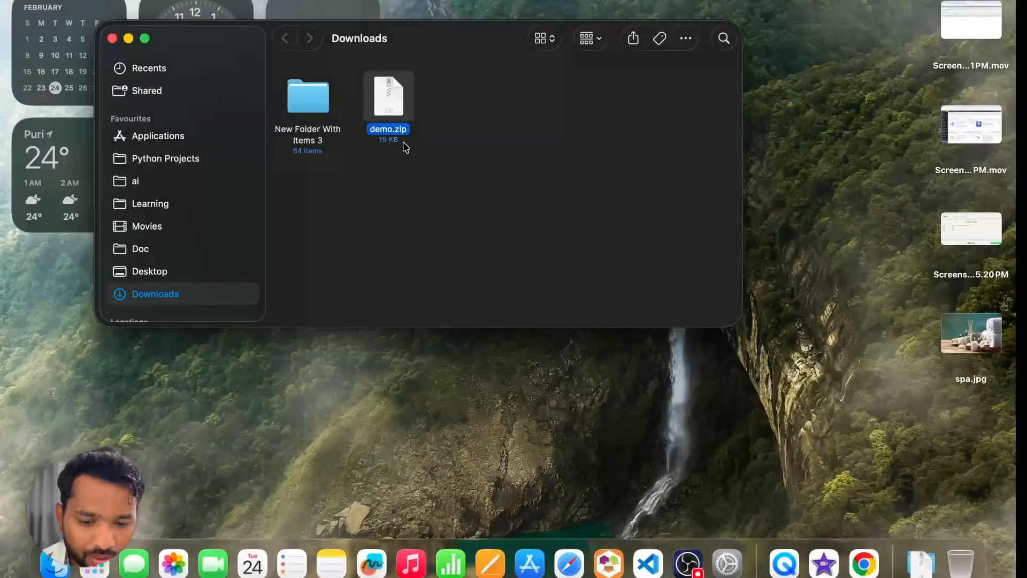
pyautogui.doubleClick(381, 100)
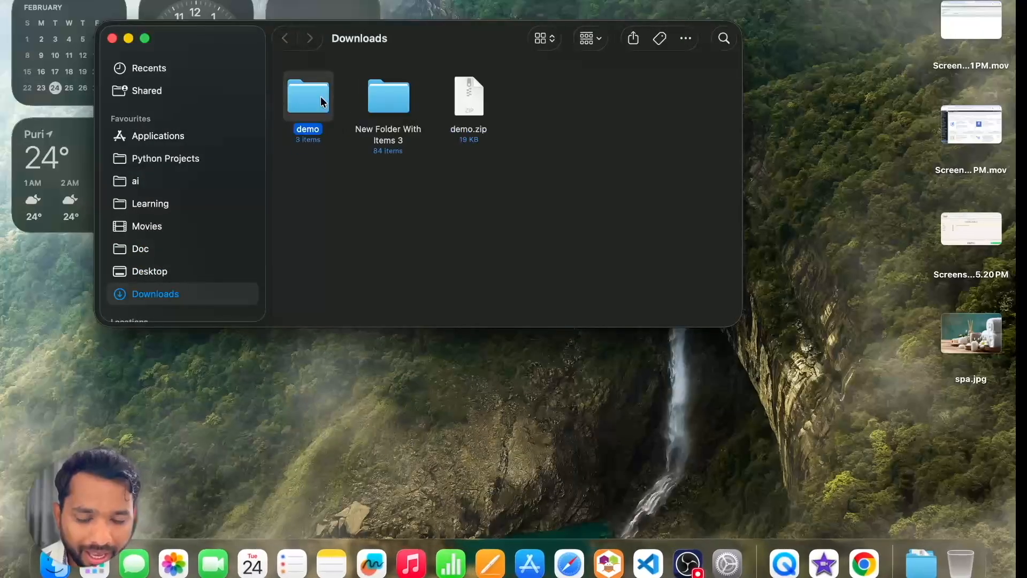
pyautogui.doubleClick(324, 102)
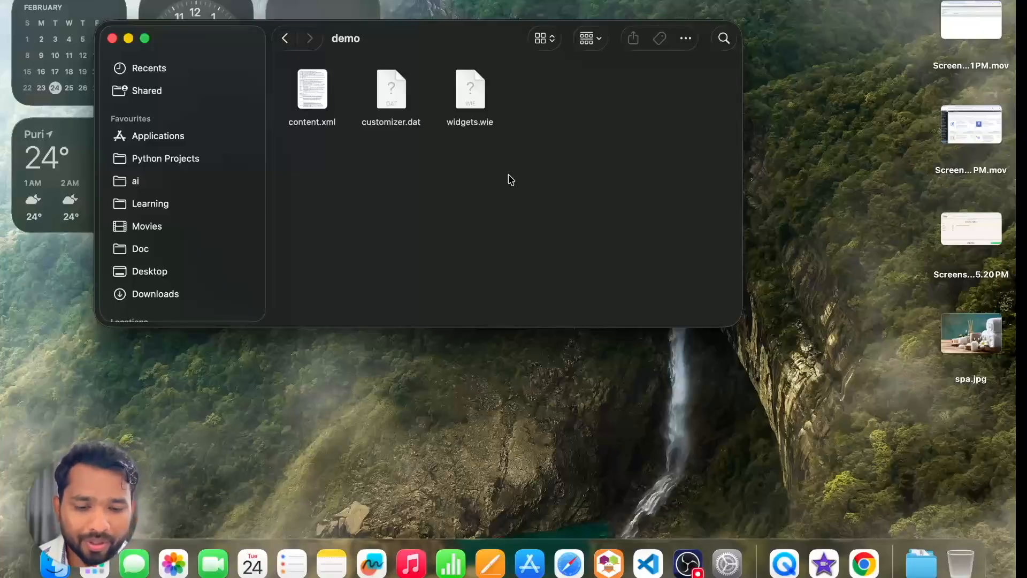
# Step: Return to the WordPress dashboard in the browser, then find, install and activate the One Click Demo Import plugin
pyautogui.hotkey('ctrl', 'Right')
pyautogui.hotkey('ctrl', 'shift', 'Tab')
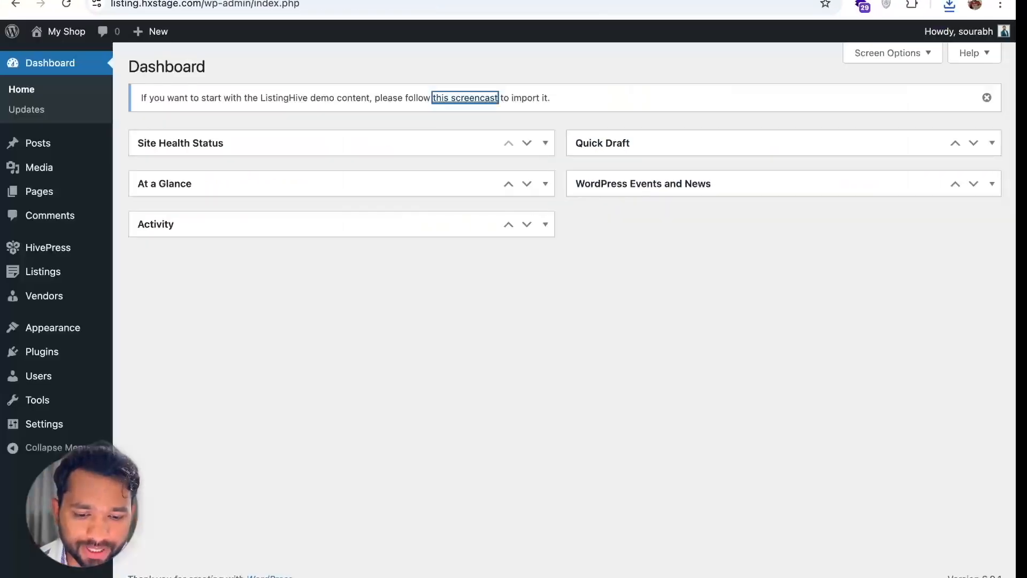
pyautogui.moveTo(41, 351)
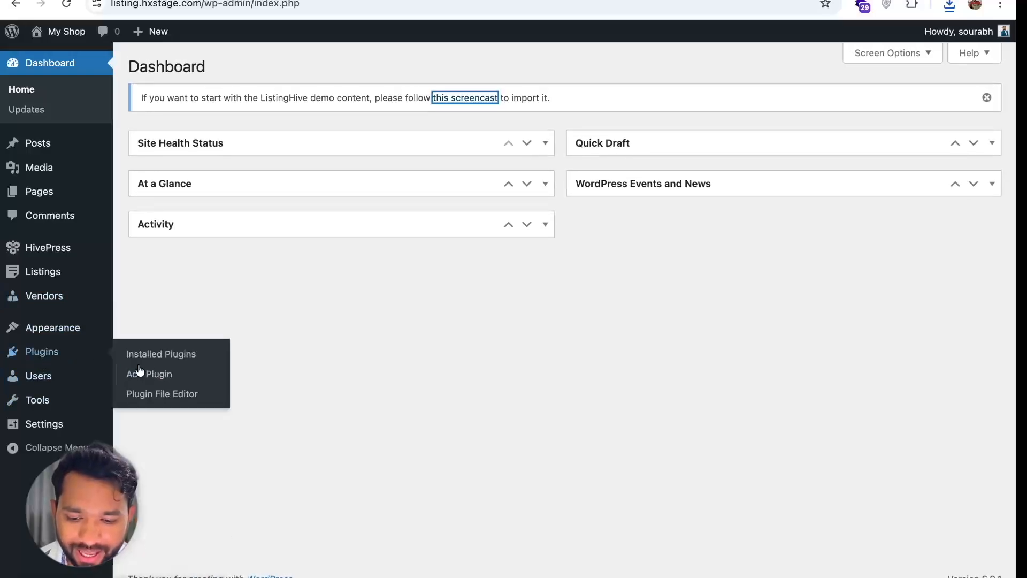
pyautogui.click(156, 377)
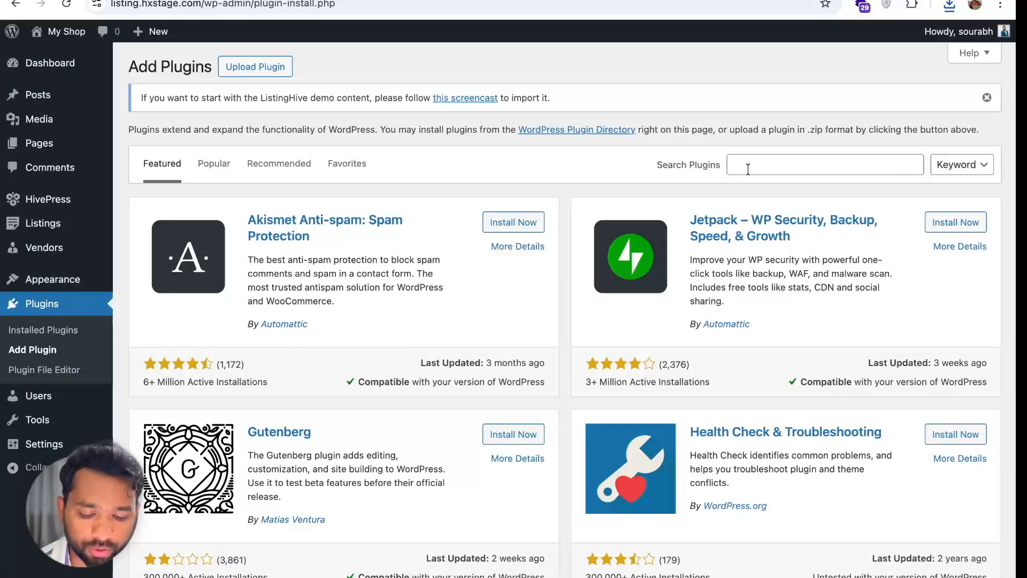
pyautogui.click(748, 170)
pyautogui.write('one click demo import')
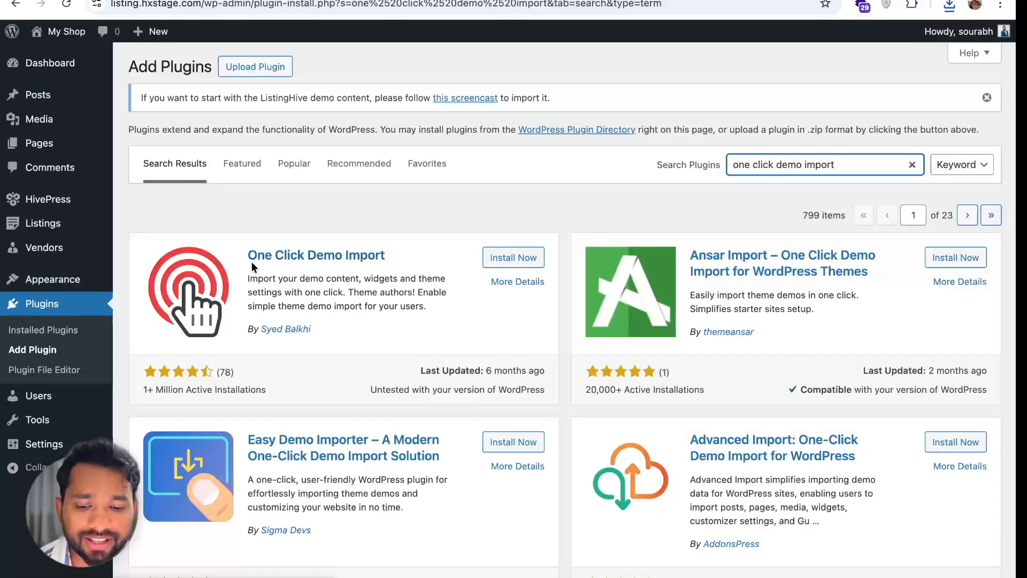
pyautogui.click(501, 260)
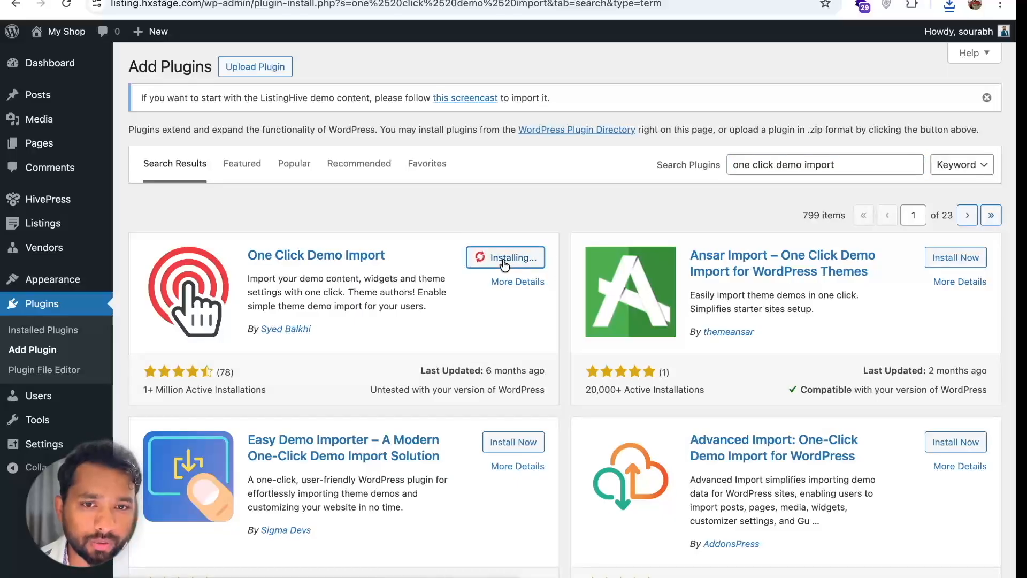
pyautogui.scroll(-1, 503, 262)
pyautogui.click(508, 249)
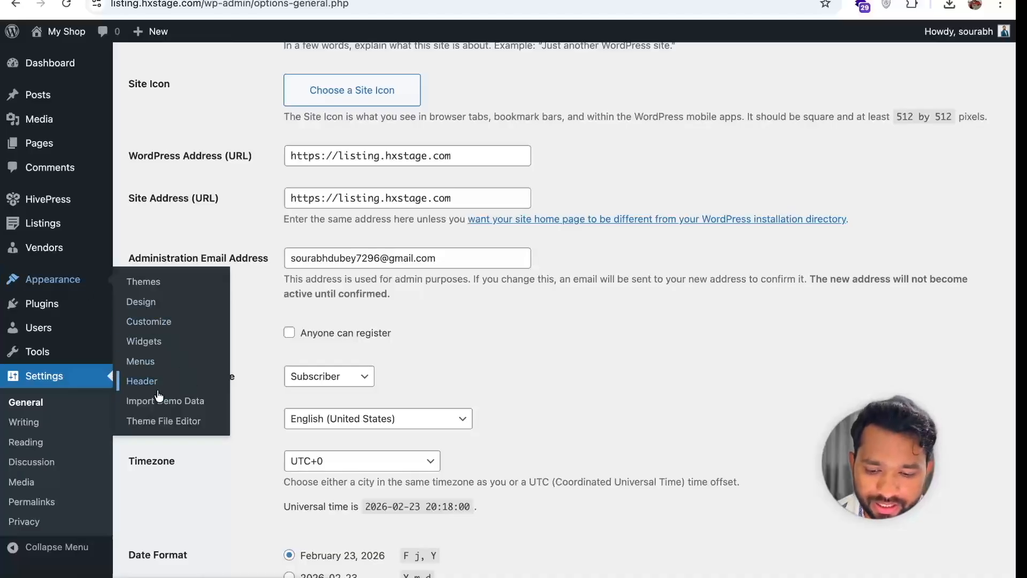
# Step: Open the theme's demo data import page and choose content.xml from the demo folder in Downloads as the content file
pyautogui.click(154, 400)
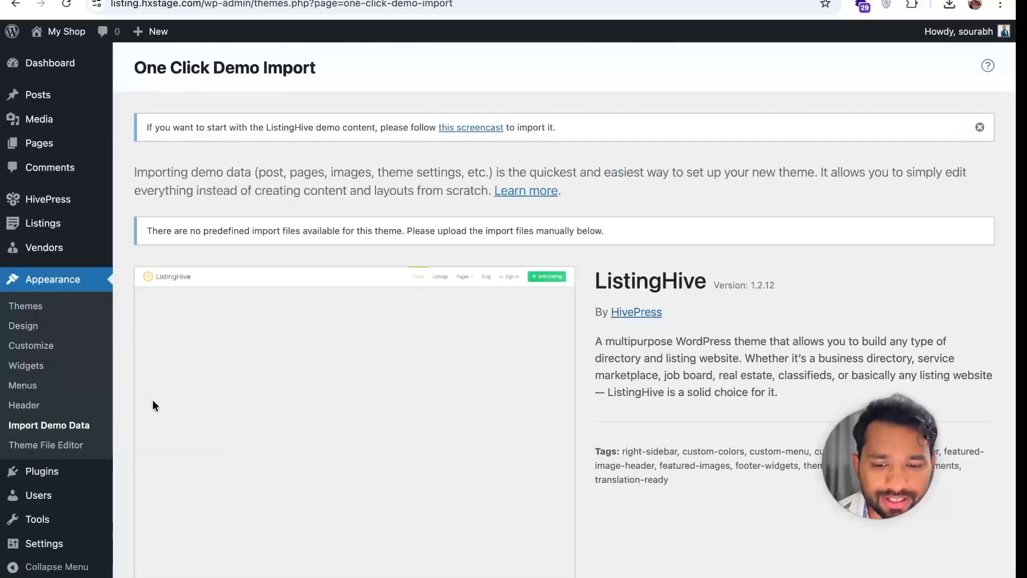
pyautogui.scroll(-5, 249, 306)
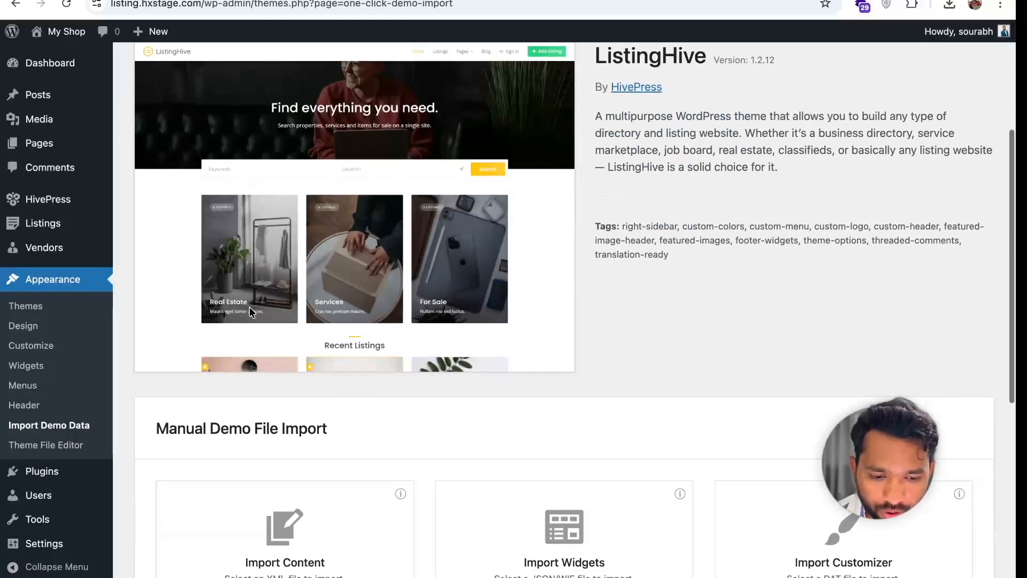
pyautogui.scroll(-6, 249, 306)
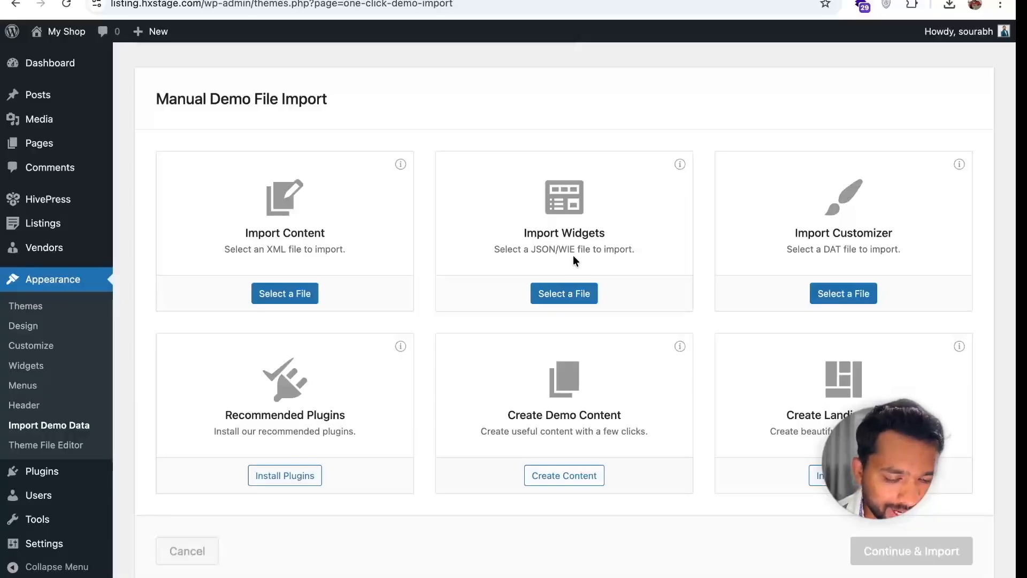
pyautogui.click(276, 290)
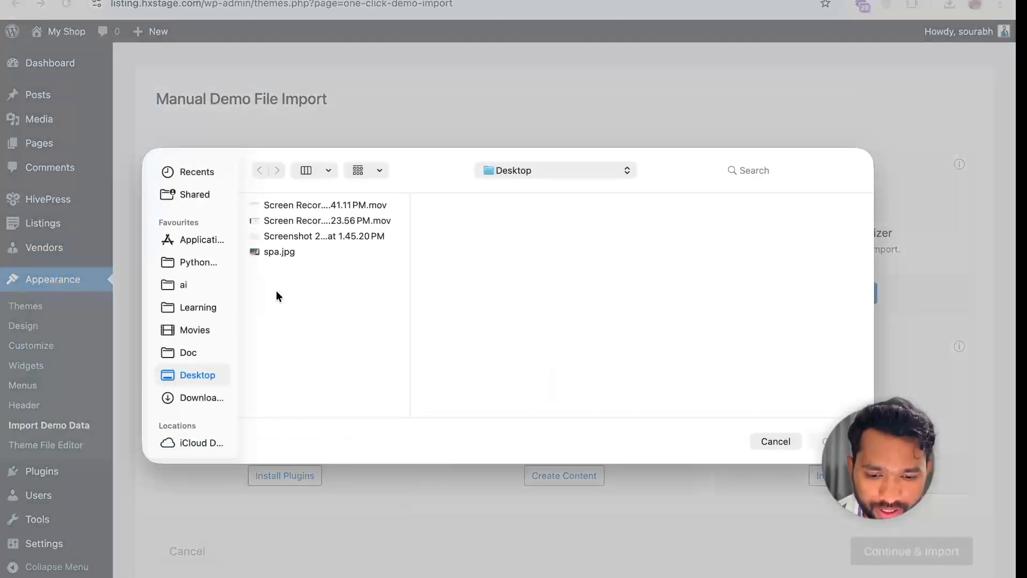
pyautogui.click(194, 397)
pyautogui.click(272, 204)
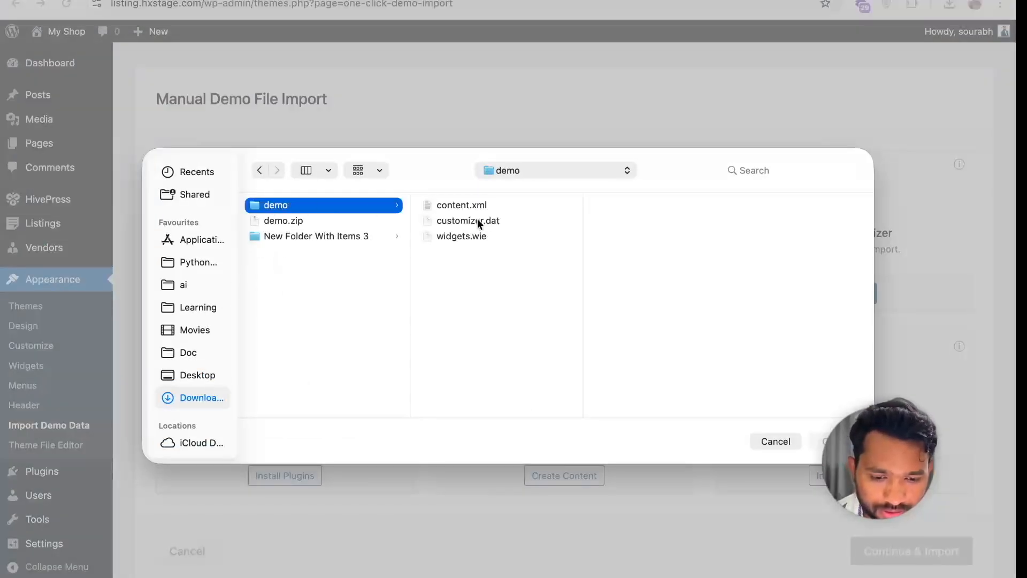
pyautogui.doubleClick(458, 207)
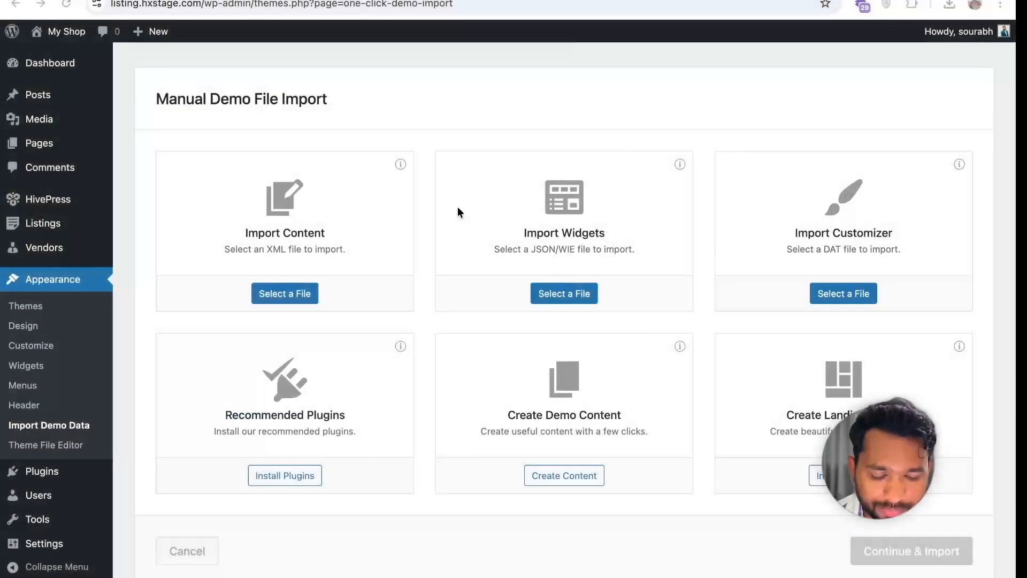
# Step: Choose widgets.wie as the widgets file and customizer.dat as the customizer file, and run the demo import
pyautogui.click(555, 296)
pyautogui.click(461, 240)
pyautogui.doubleClick(461, 241)
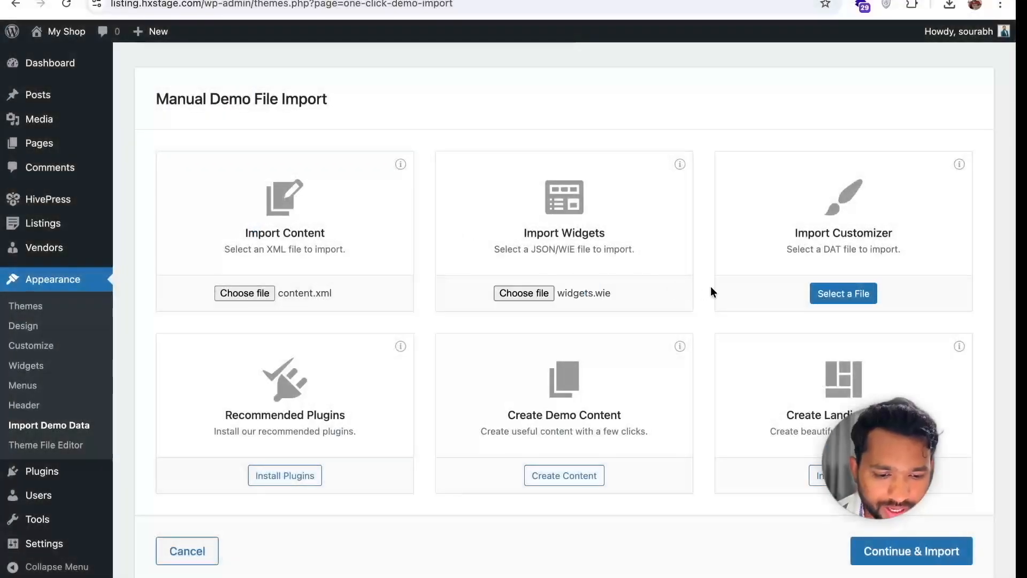
pyautogui.click(838, 292)
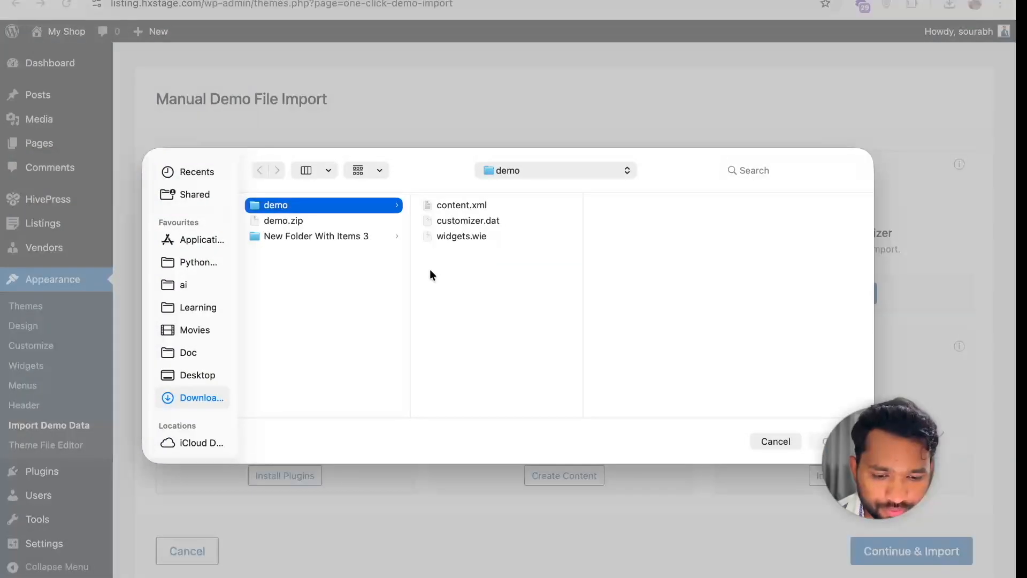
pyautogui.doubleClick(456, 221)
pyautogui.scroll(-2, 433, 308)
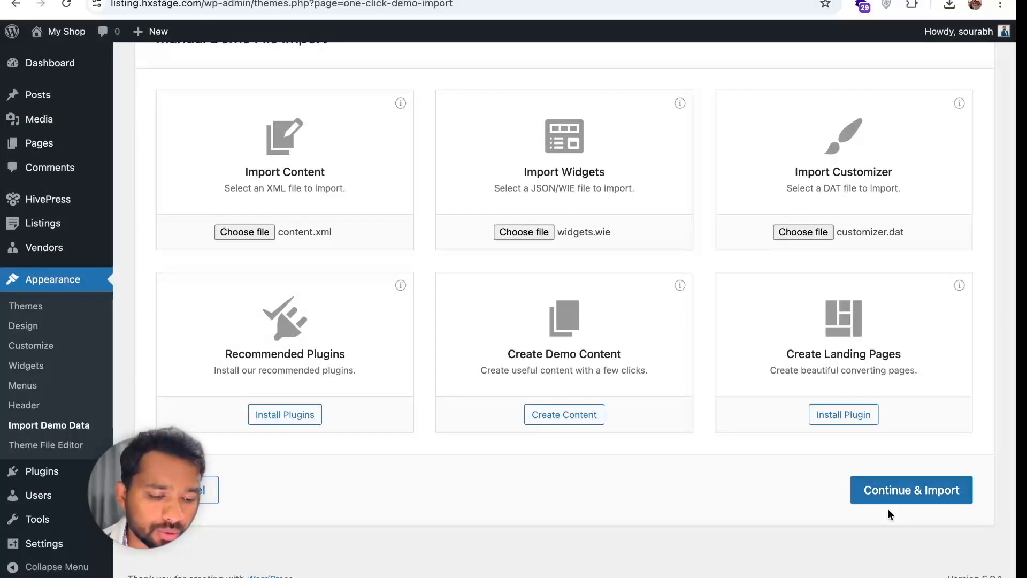
pyautogui.click(893, 502)
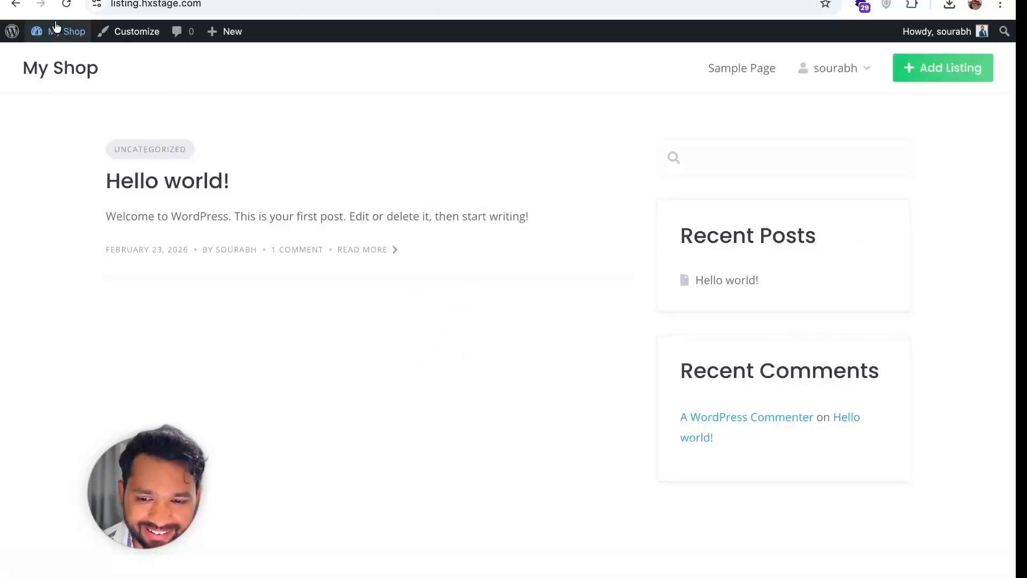
# Step: Reload the site's home page and examine the imported banner, search bar, top categories and recent listings
pyautogui.click(66, 4)
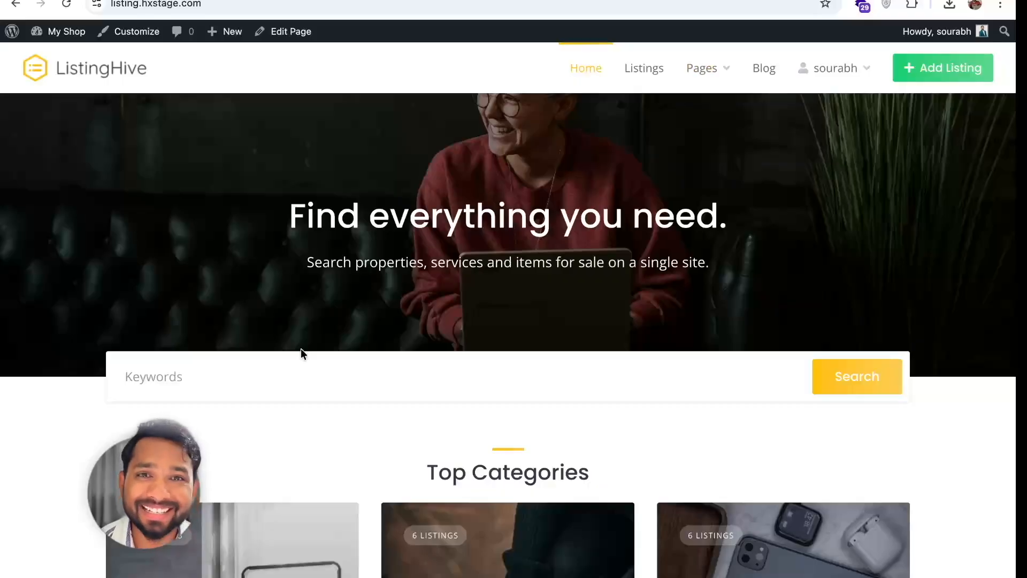
pyautogui.scroll(-3, 361, 170)
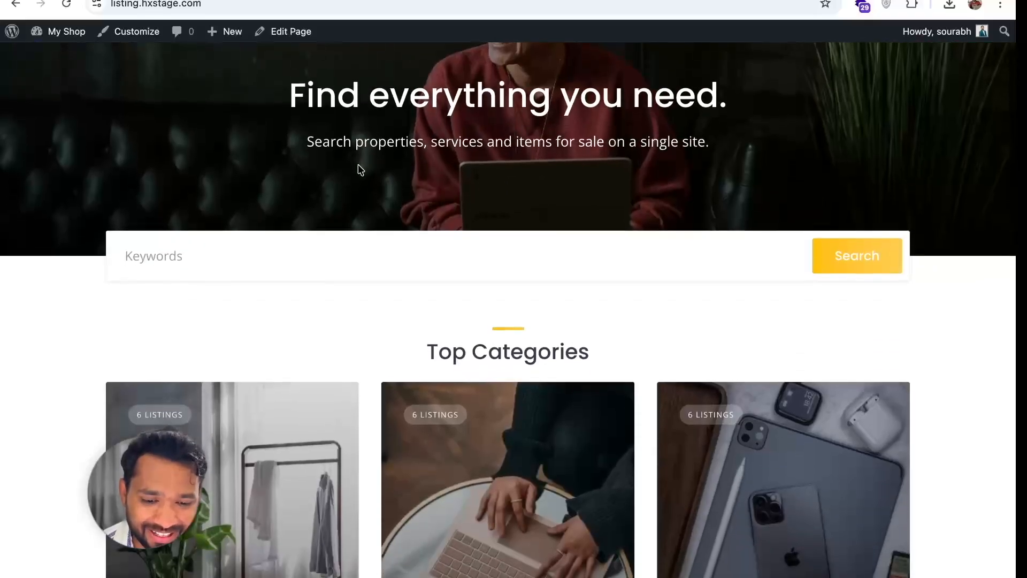
pyautogui.scroll(-2, 358, 291)
pyautogui.scroll(-4, 359, 294)
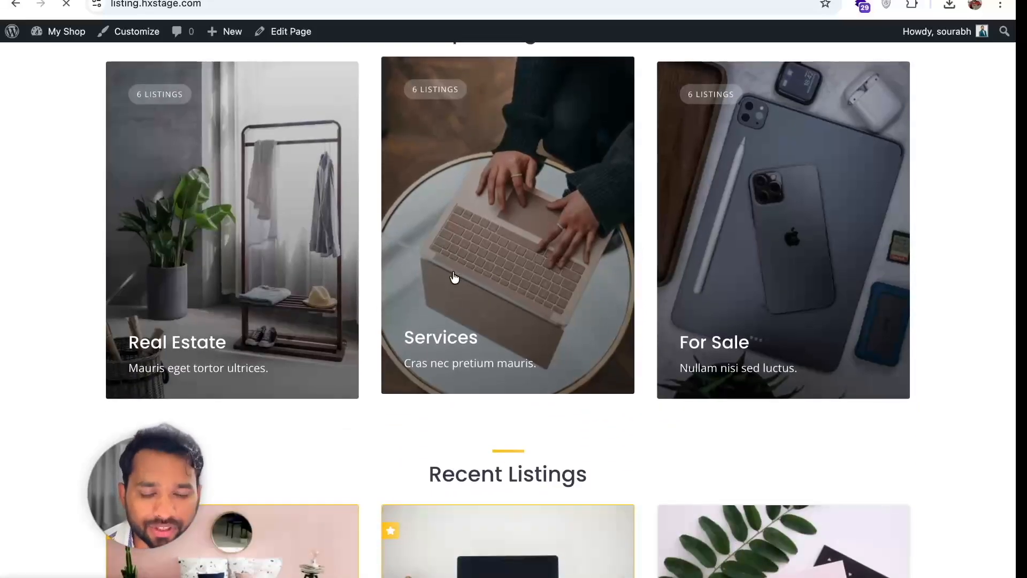
# Step: Browse the Services category and examine the detail page of the House cleaning services listing
pyautogui.scroll(-8, 400, 293)
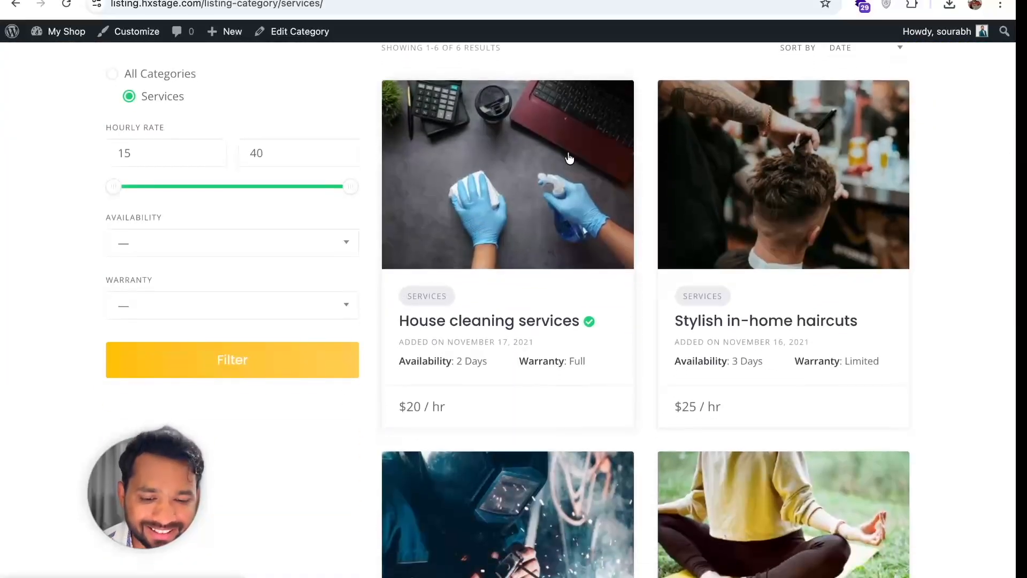
pyautogui.click(487, 205)
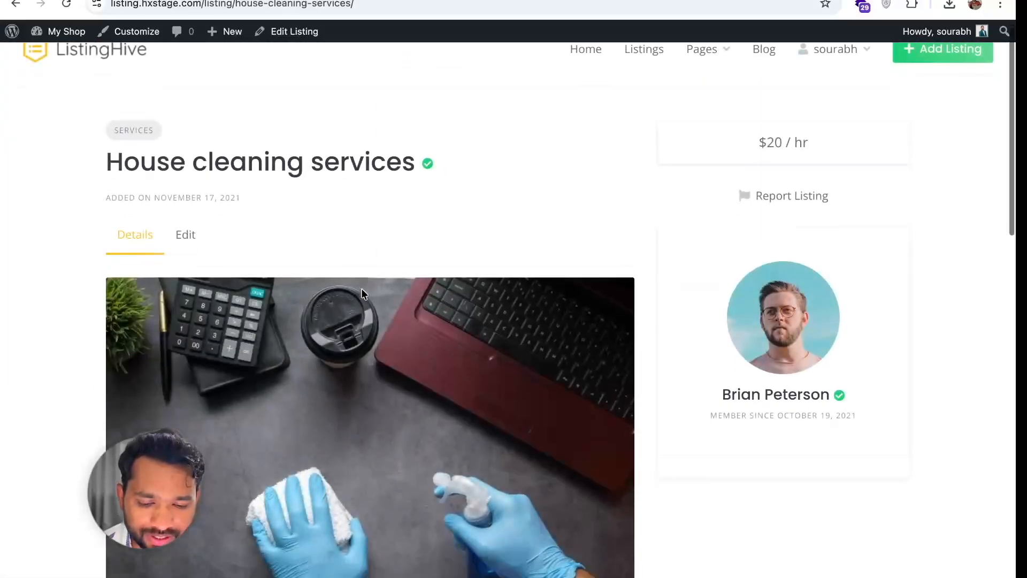
pyautogui.scroll(-10, 361, 289)
pyautogui.scroll(15, 361, 288)
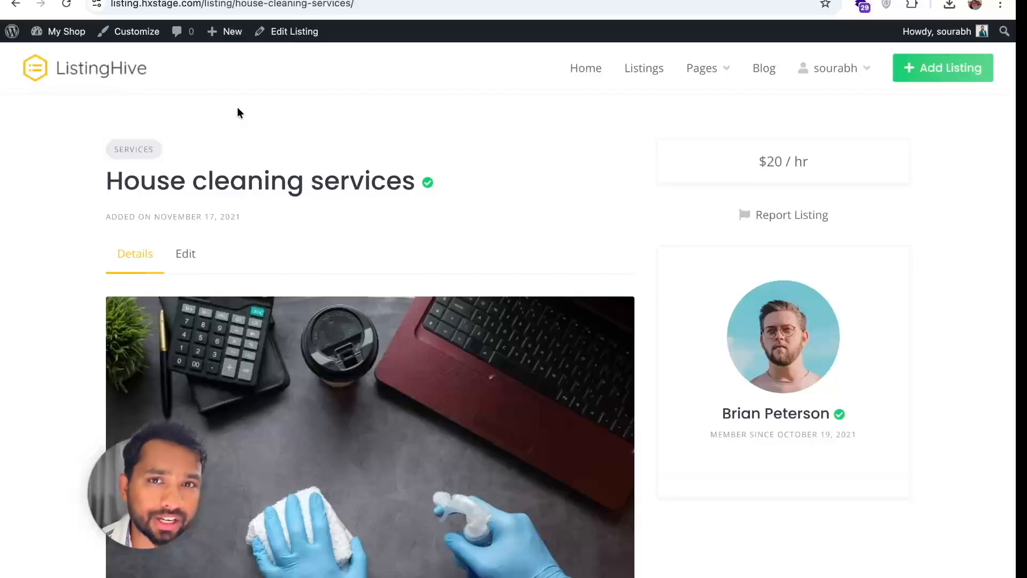
# Step: Return to the WordPress dashboard and review the imported entries in the Listings overview
pyautogui.click(134, 1)
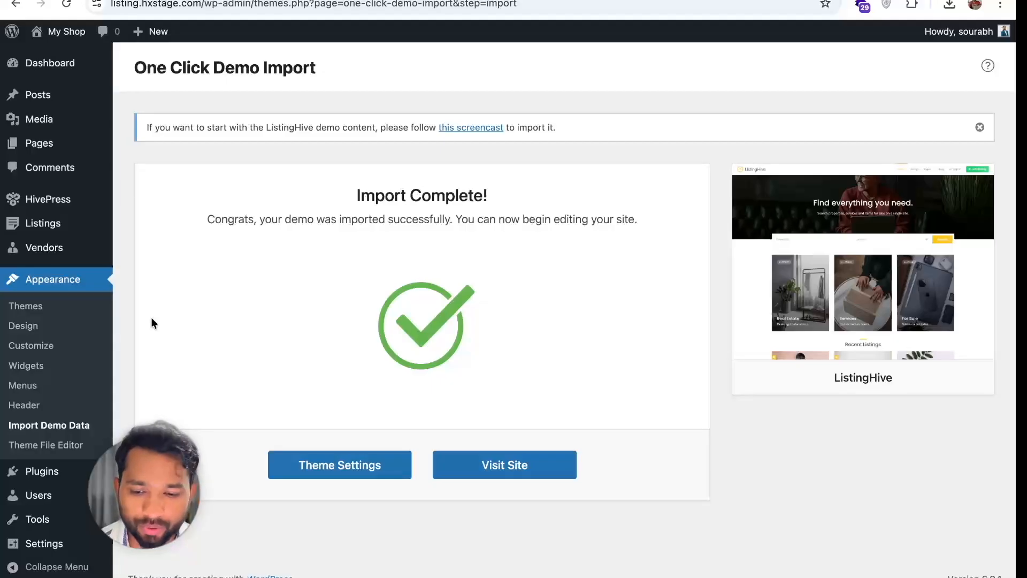
pyautogui.moveTo(16, 231)
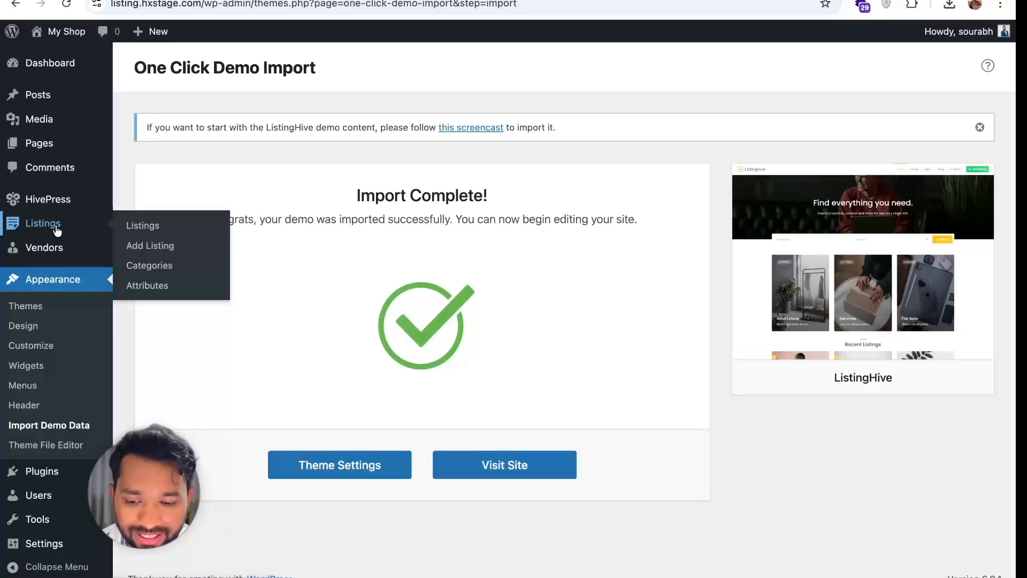
pyautogui.moveTo(7, 254)
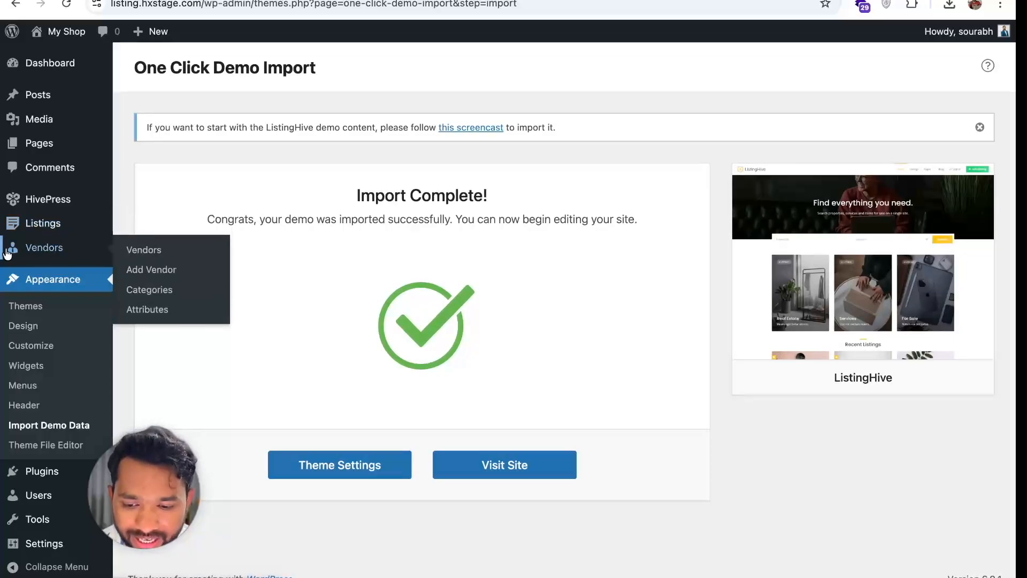
pyautogui.click(31, 225)
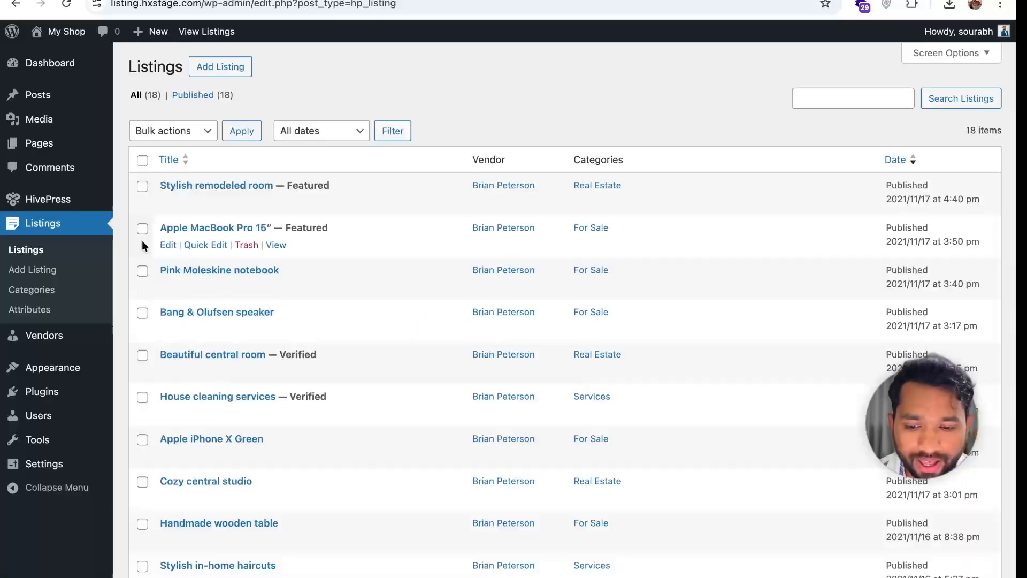
pyautogui.scroll(-8, 129, 226)
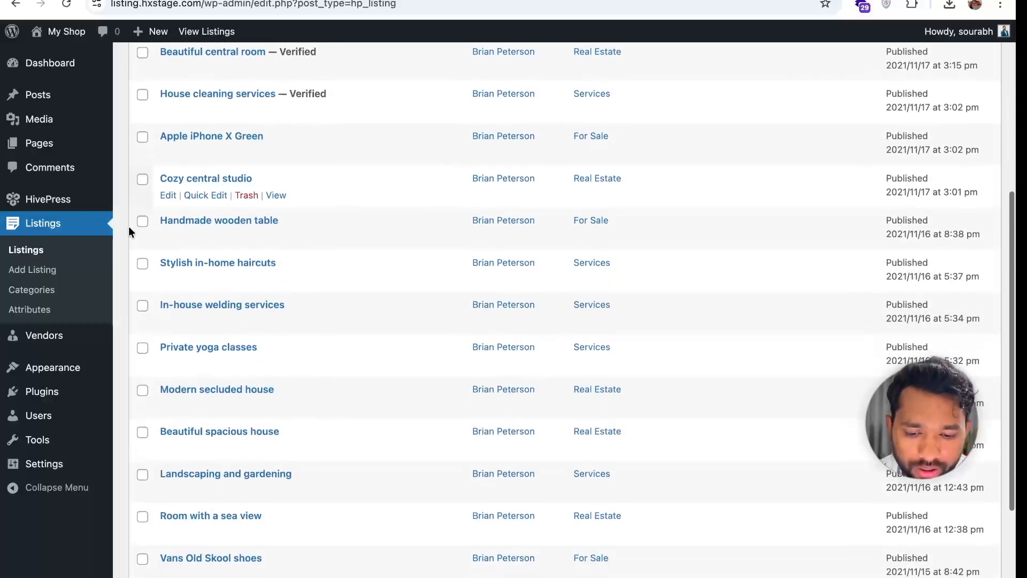
pyautogui.scroll(8, 129, 229)
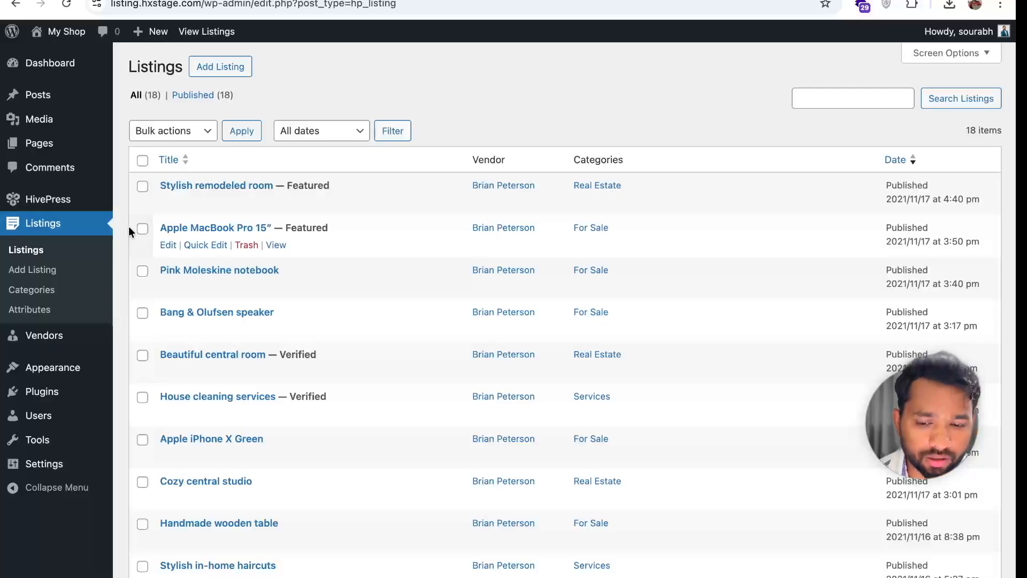
# Step: Add a listing category named Travel with the pink rooftop terrace photo from the media library as its image
pyautogui.click(30, 290)
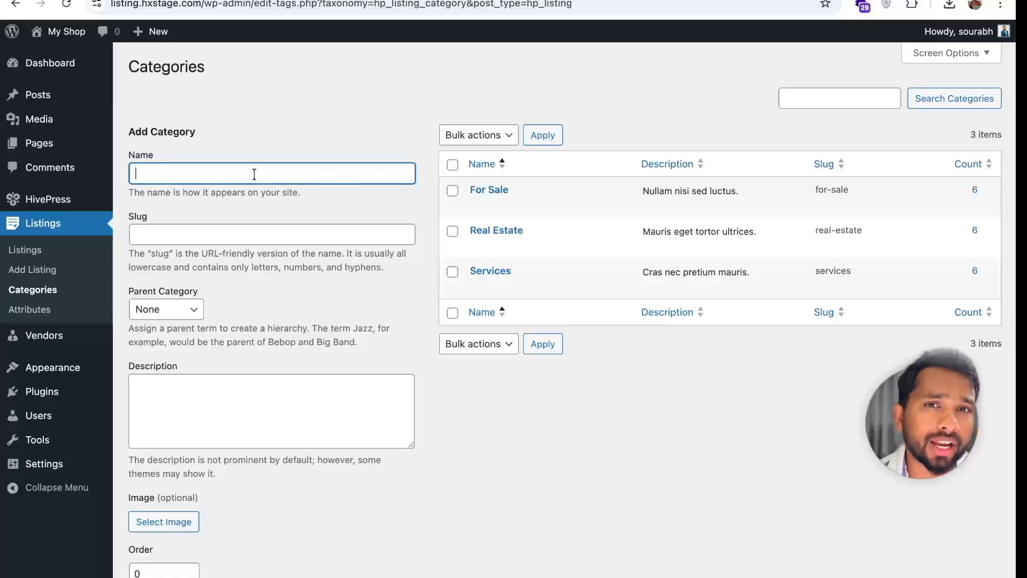
pyautogui.write('Travel')
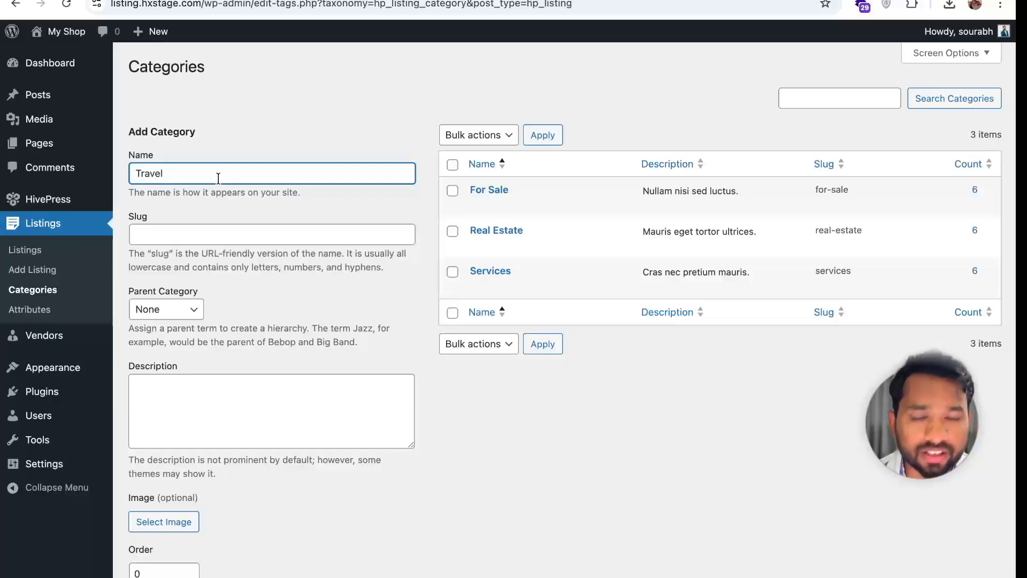
pyautogui.scroll(-5, 309, 316)
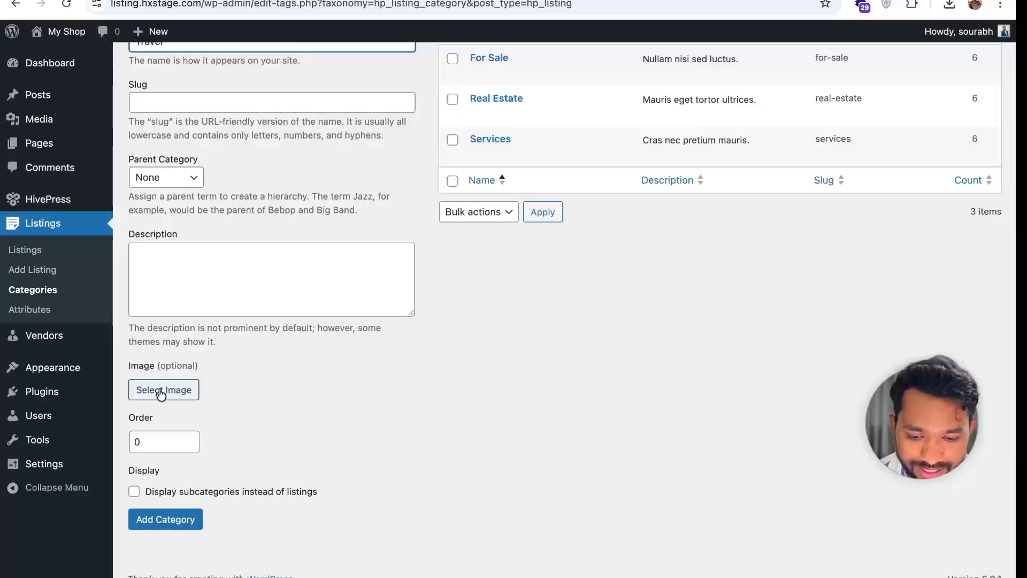
pyautogui.click(160, 387)
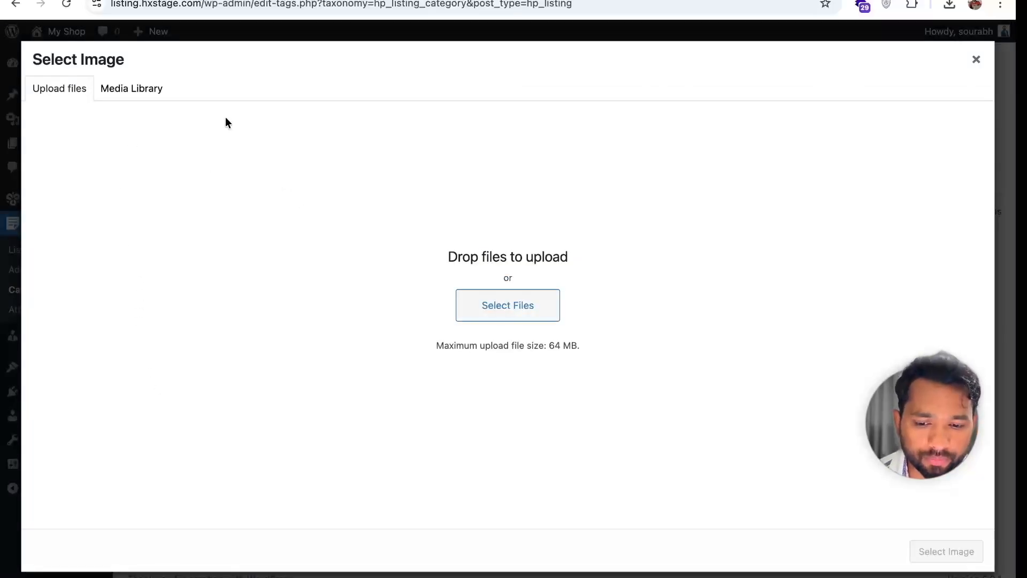
pyautogui.click(138, 88)
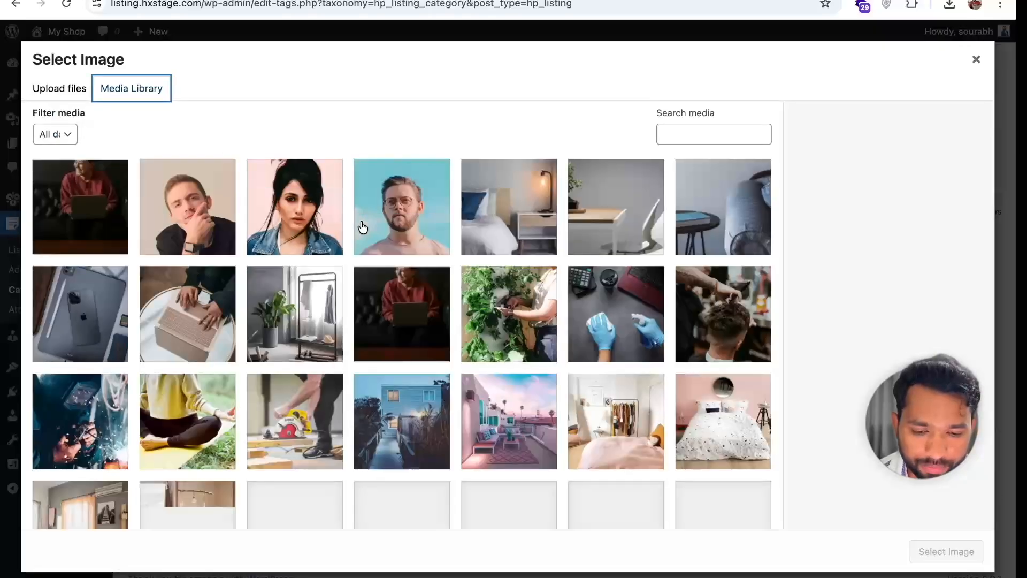
pyautogui.scroll(-5, 407, 299)
pyautogui.click(508, 207)
pyautogui.click(935, 552)
pyautogui.scroll(-3, 331, 444)
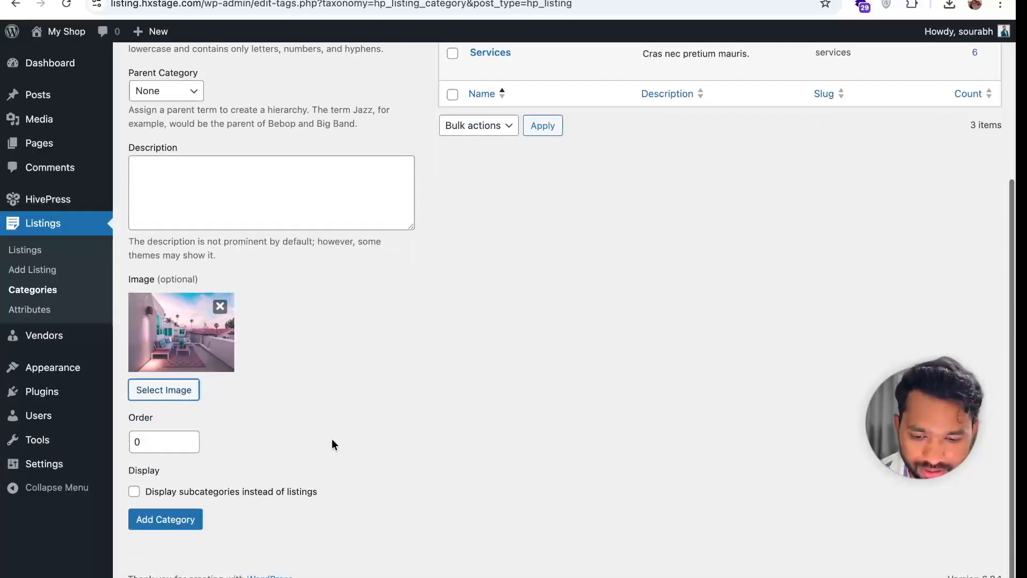
pyautogui.click(167, 520)
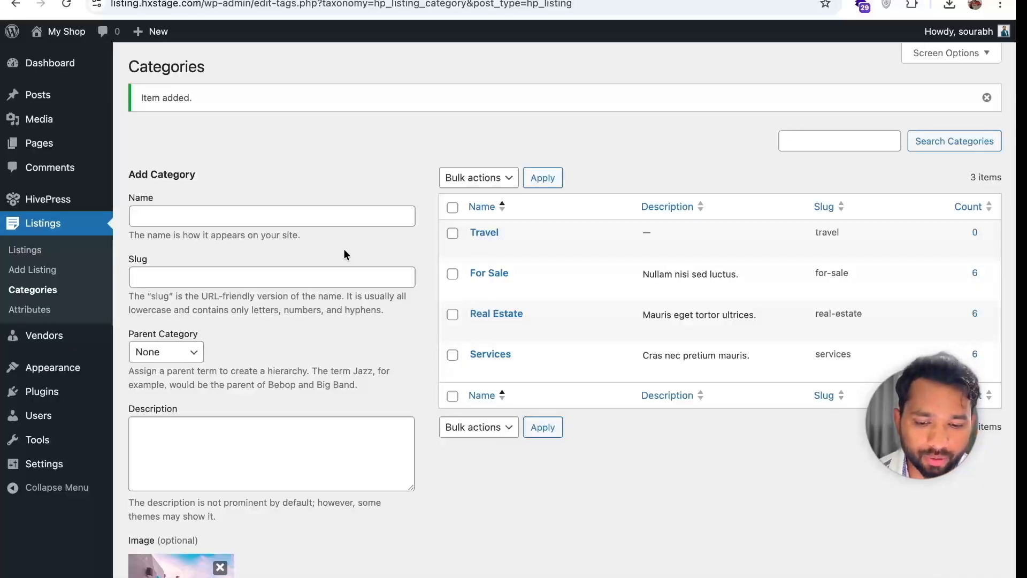
# Step: Start a new listing titled "2 days Tour package for Paris"
pyautogui.click(22, 271)
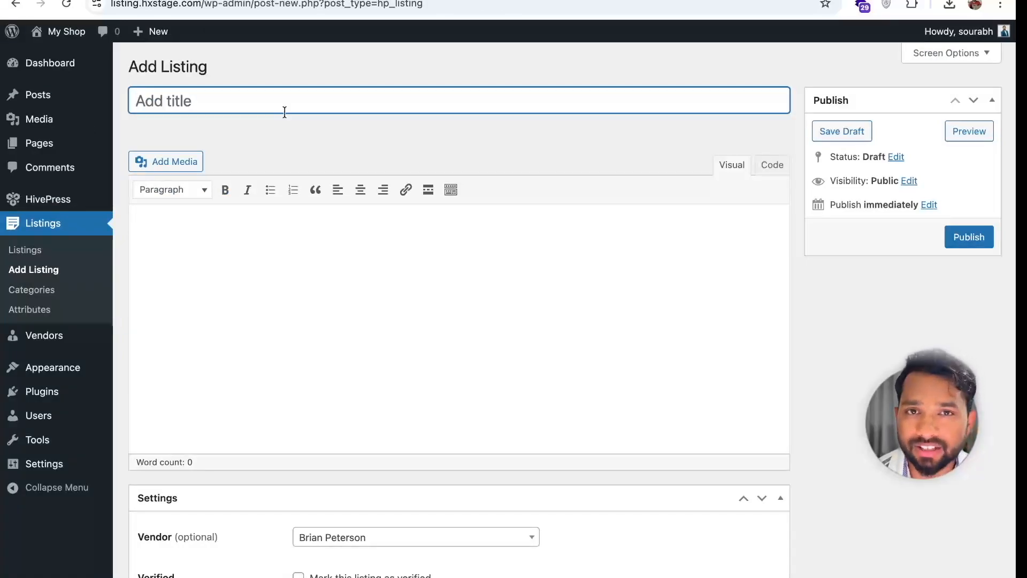
pyautogui.write('Tour ')
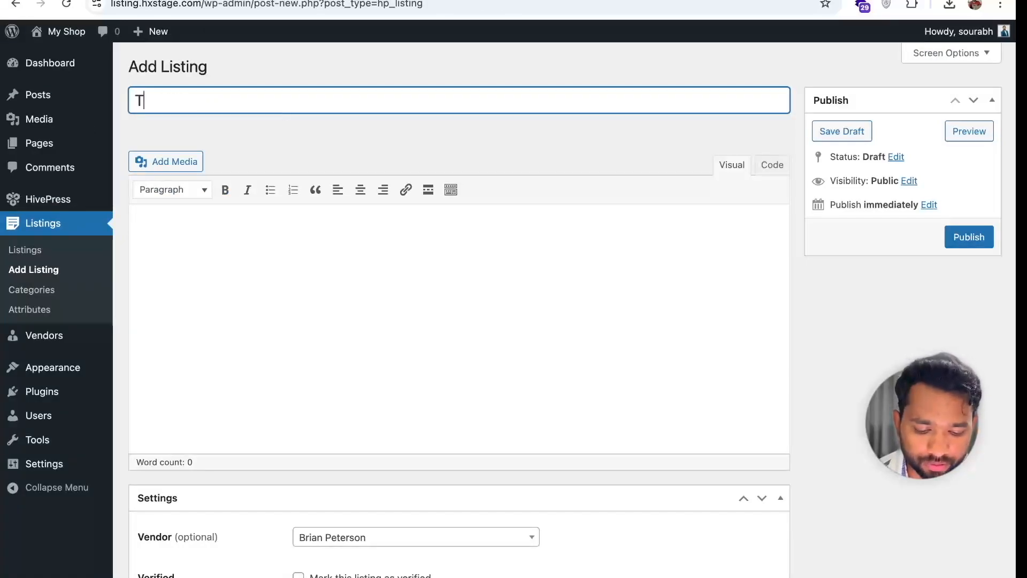
pyautogui.write('Par')
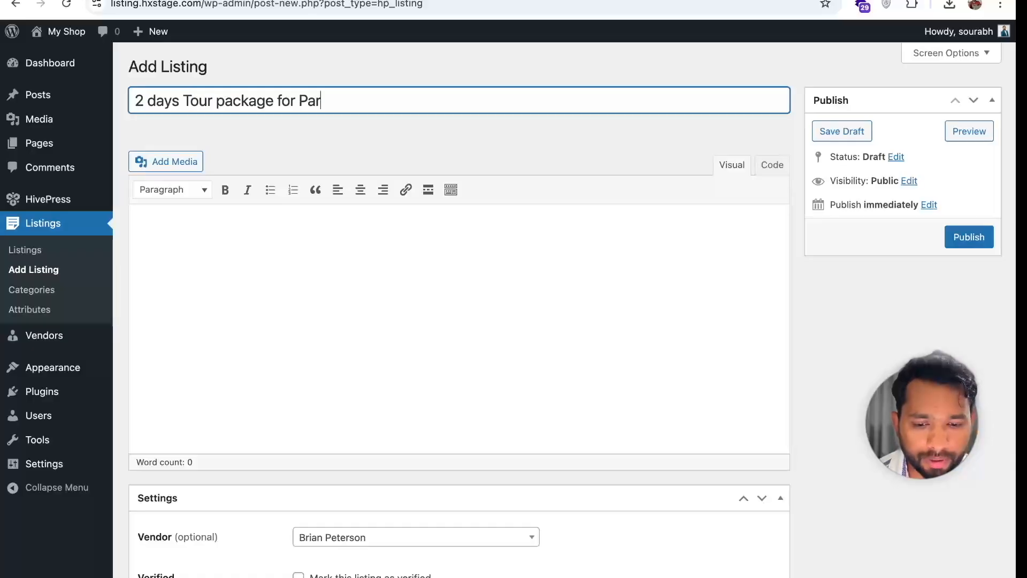
pyautogui.write('is')
# Step: Fill the listing's description by copying its title into the editor twice, on separate lines
pyautogui.press('super+a')
pyautogui.press('super+c')
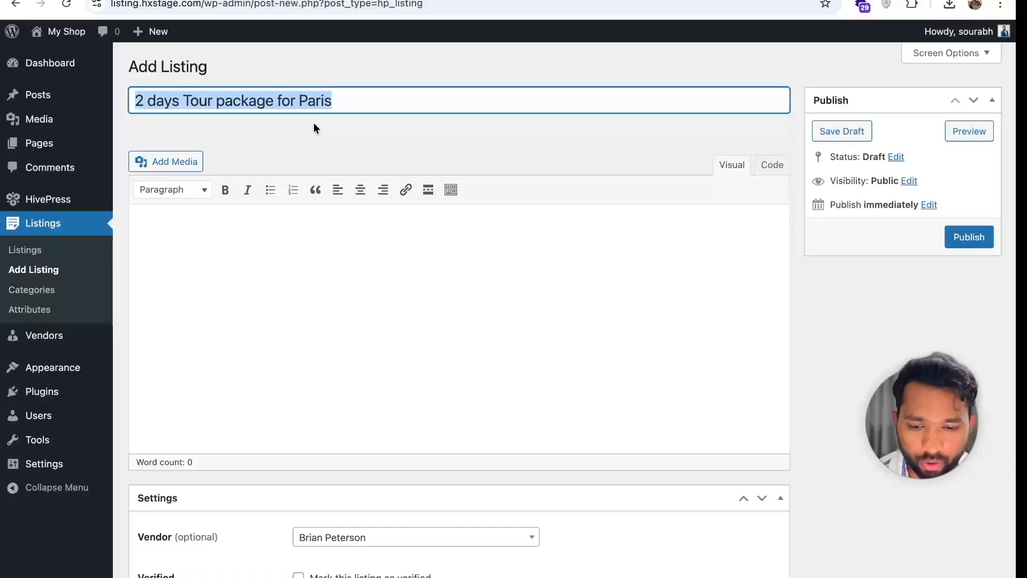
pyautogui.click(367, 270)
pyautogui.press('super+v')
pyautogui.press('Return')
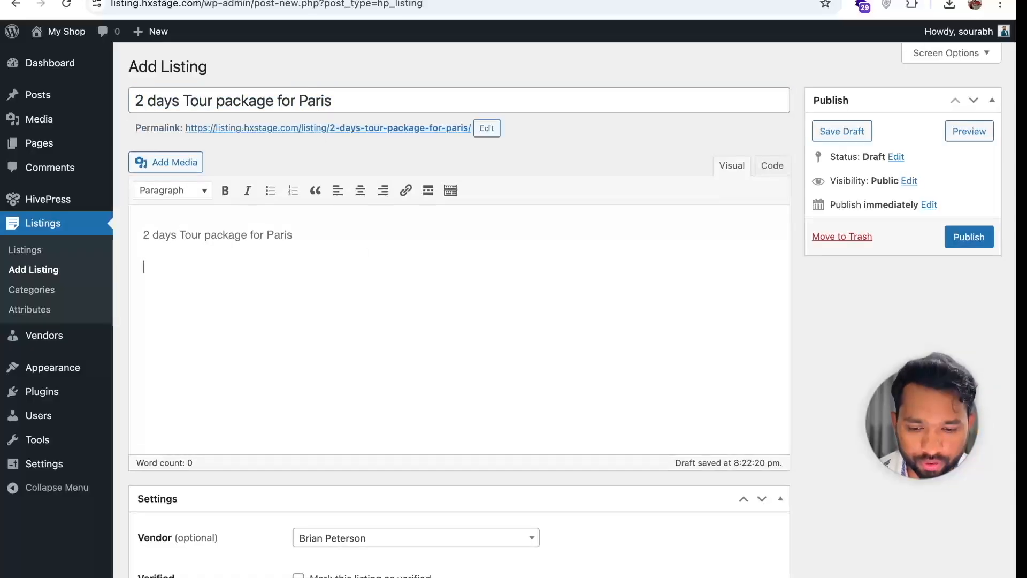
pyautogui.press('super+v')
pyautogui.press('Return')
pyautogui.scroll(-5, 285, 222)
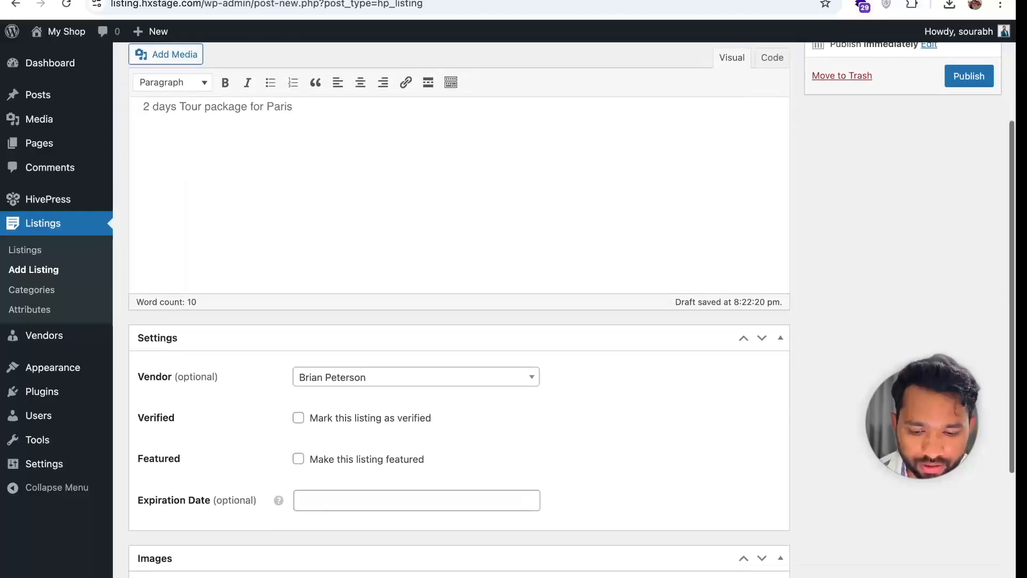
pyautogui.scroll(-1, 284, 223)
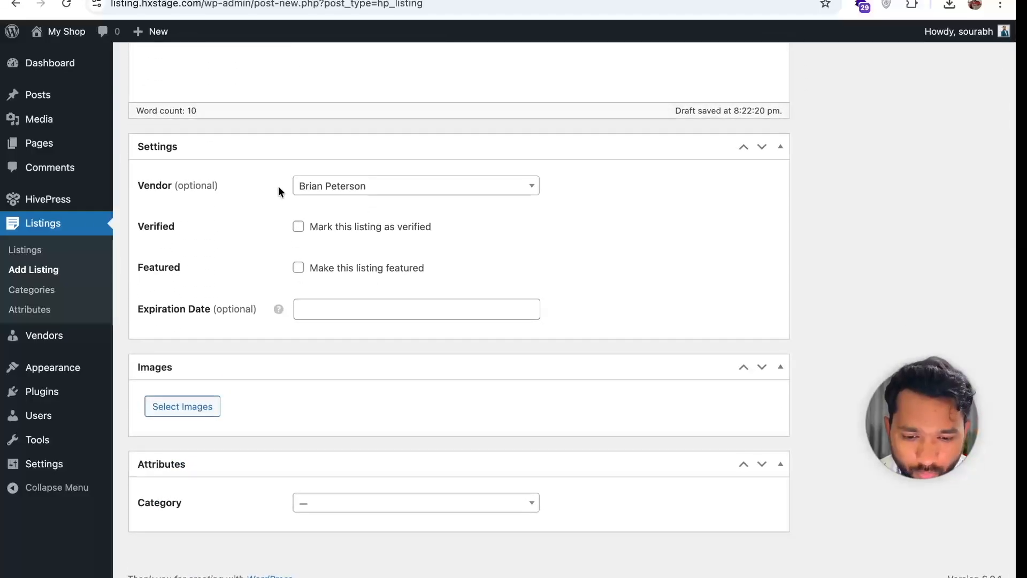
pyautogui.click(350, 192)
pyautogui.click(257, 188)
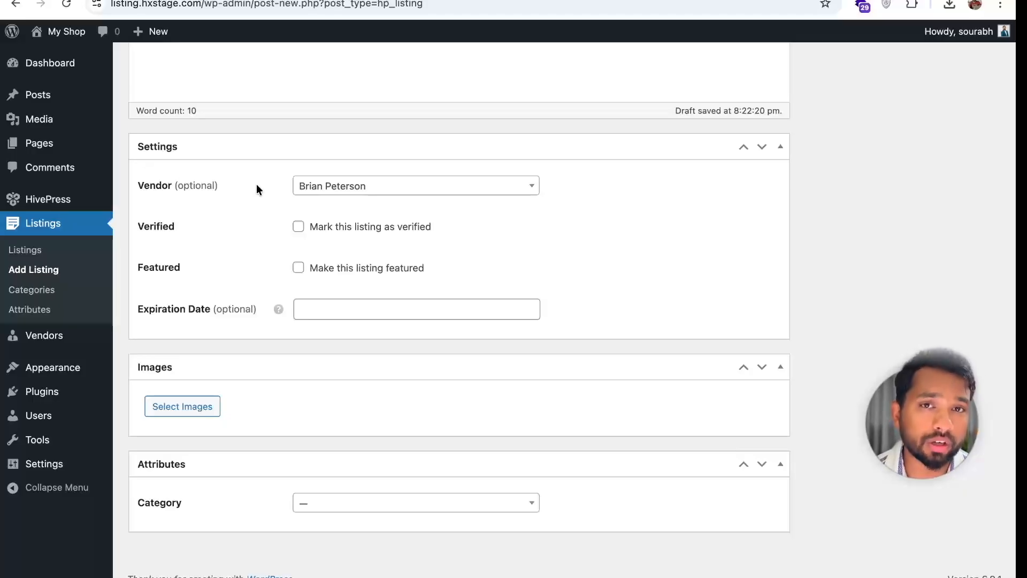
pyautogui.click(301, 191)
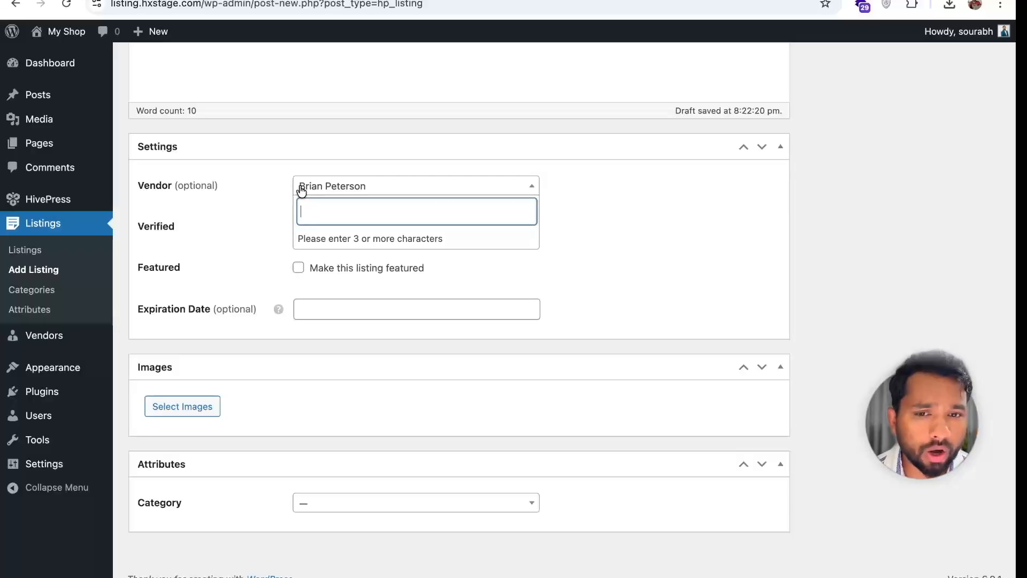
pyautogui.click(266, 184)
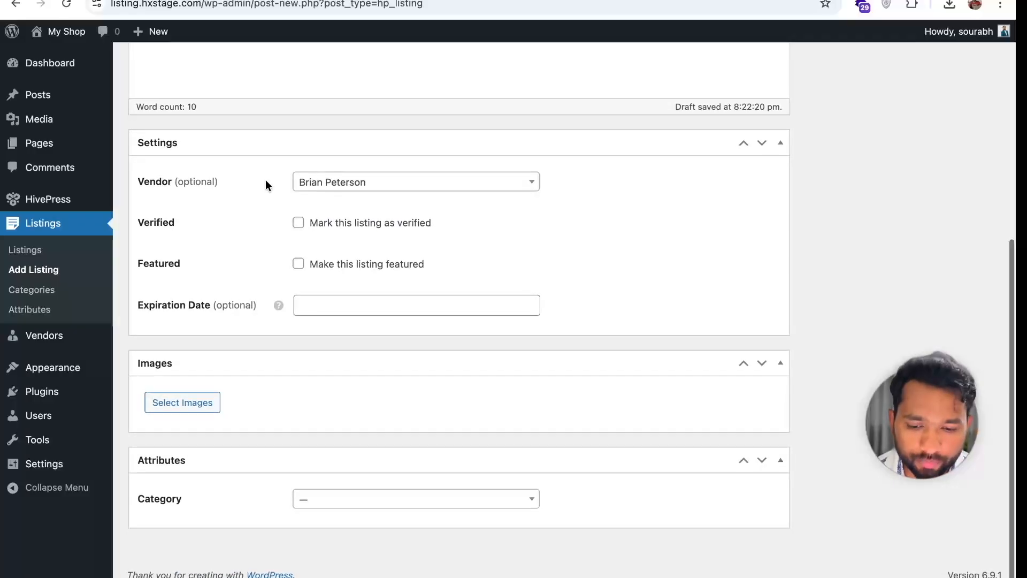
# Step: Mark the listing as verified and featured, and upload 139904-notre-dame-490223_1280.jpg as its image
pyautogui.click(297, 228)
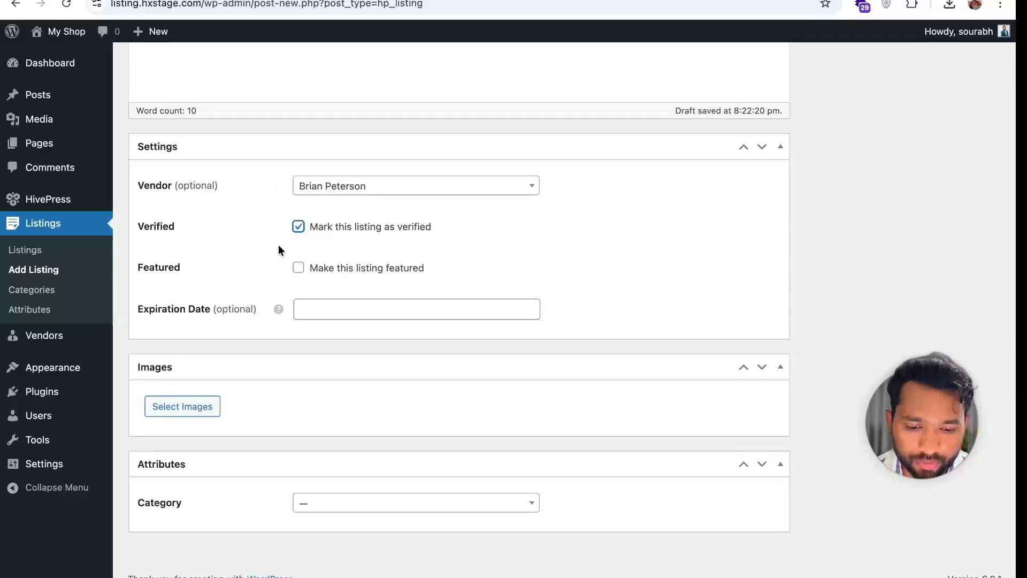
pyautogui.click(298, 269)
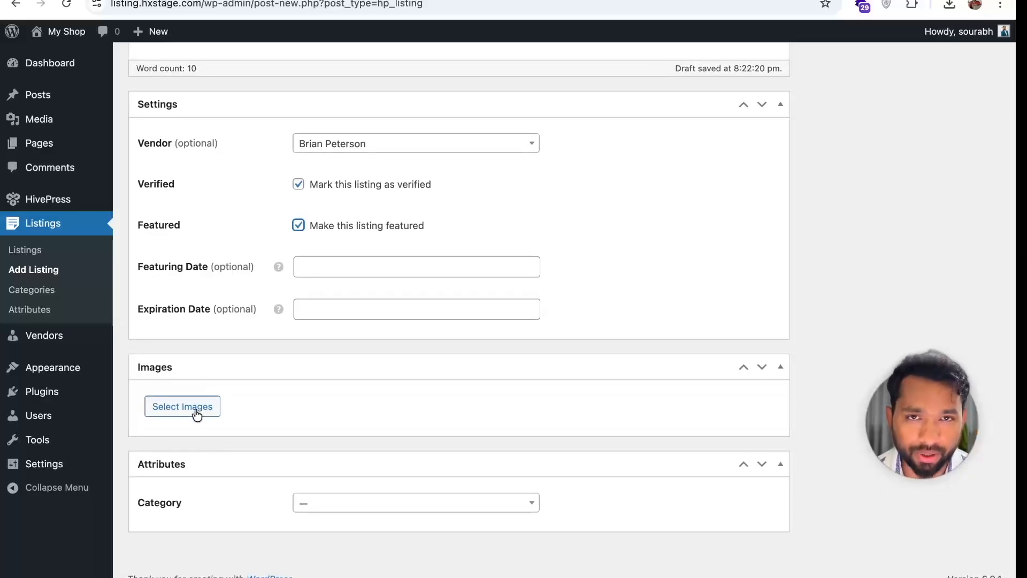
pyautogui.click(195, 413)
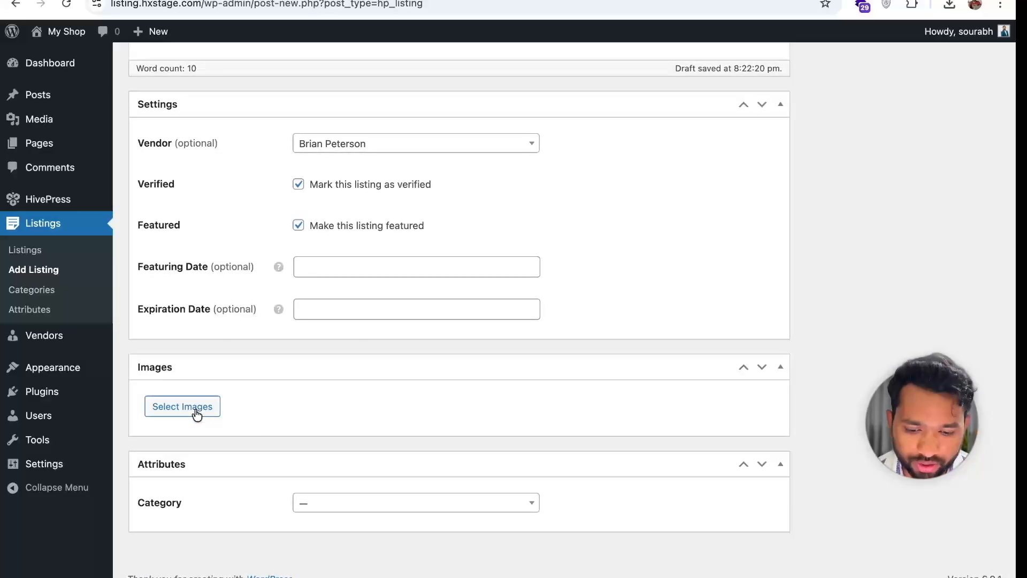
pyautogui.click(273, 225)
pyautogui.click(287, 207)
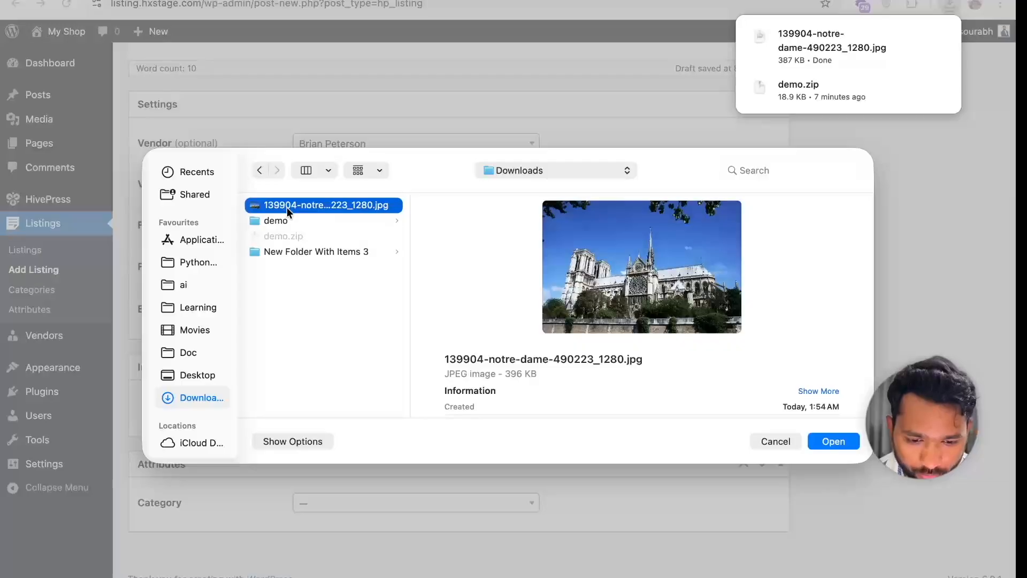
pyautogui.click(848, 445)
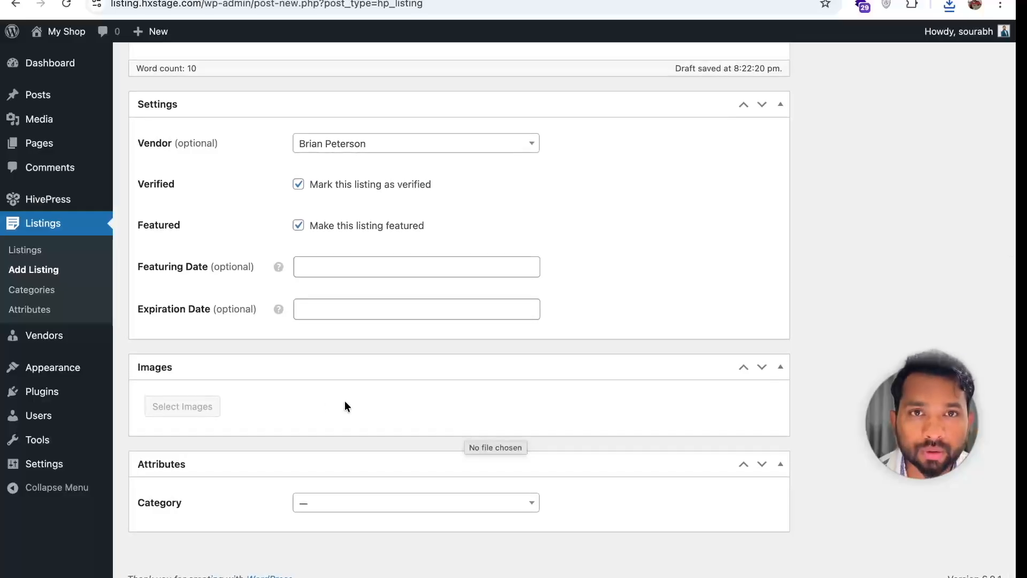
# Step: Assign the Paris tour listing to the Travel category and publish it
pyautogui.scroll(-4, 293, 404)
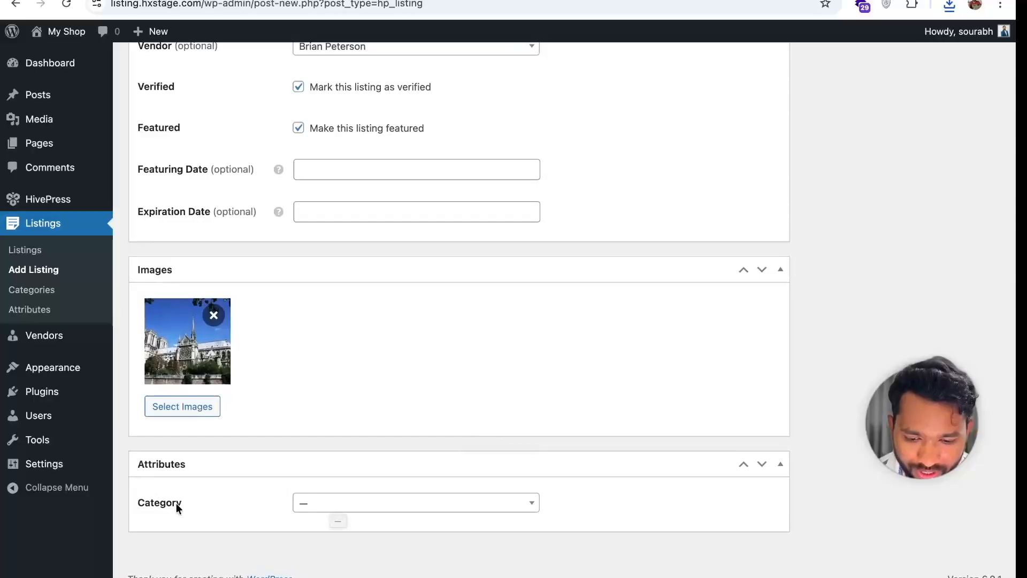
pyautogui.click(358, 508)
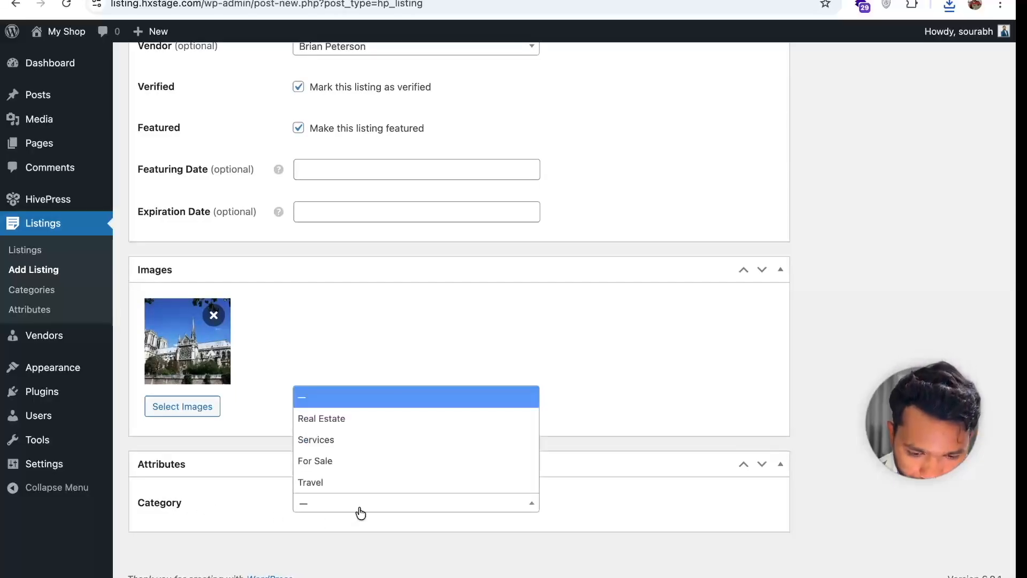
pyautogui.click(337, 483)
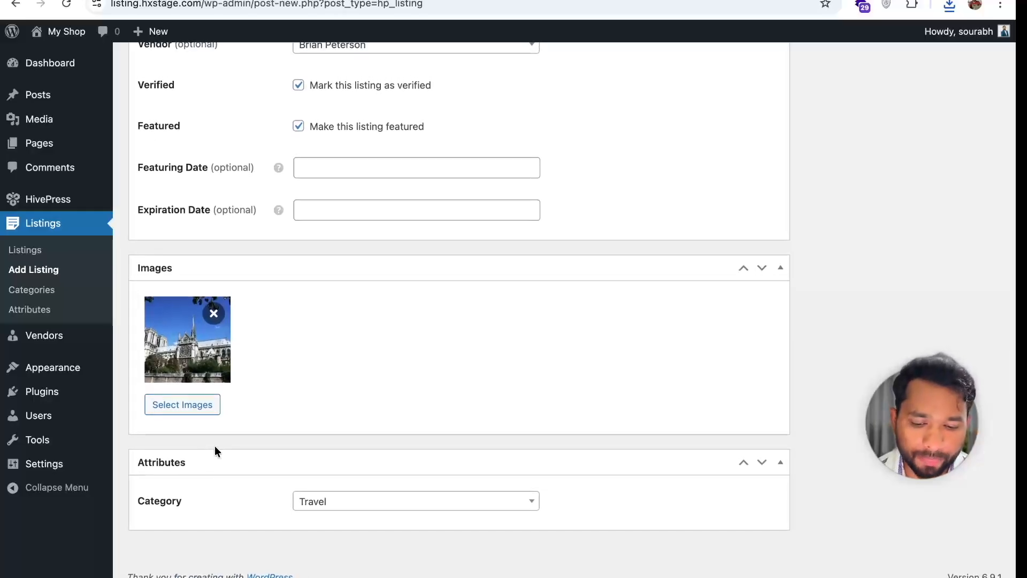
pyautogui.scroll(9, 244, 513)
pyautogui.scroll(1, 244, 513)
pyautogui.click(970, 238)
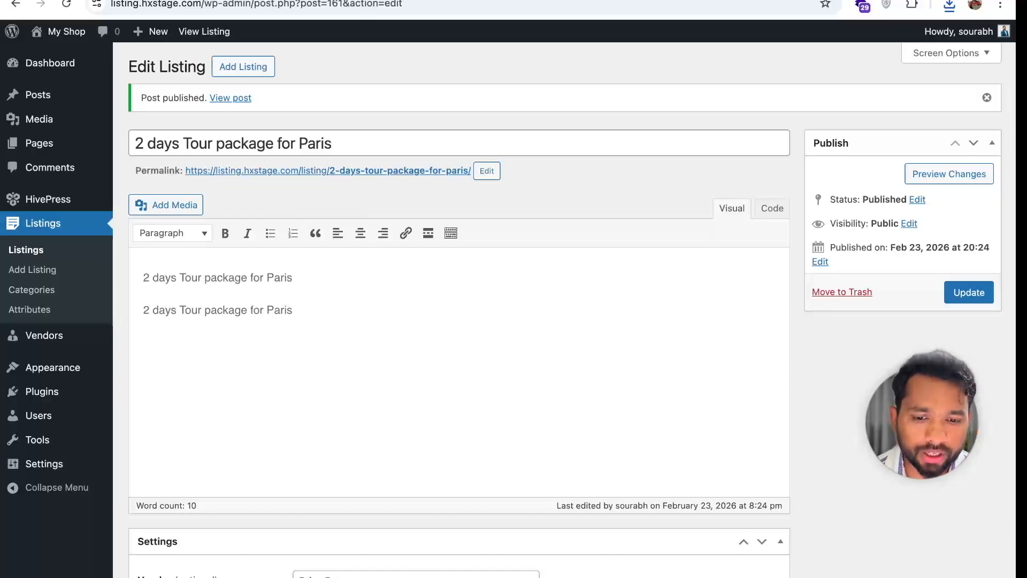
# Step: Switch to the public site, go to its home page and review the Top Categories section
pyautogui.click(185, 1)
pyautogui.click(96, 0)
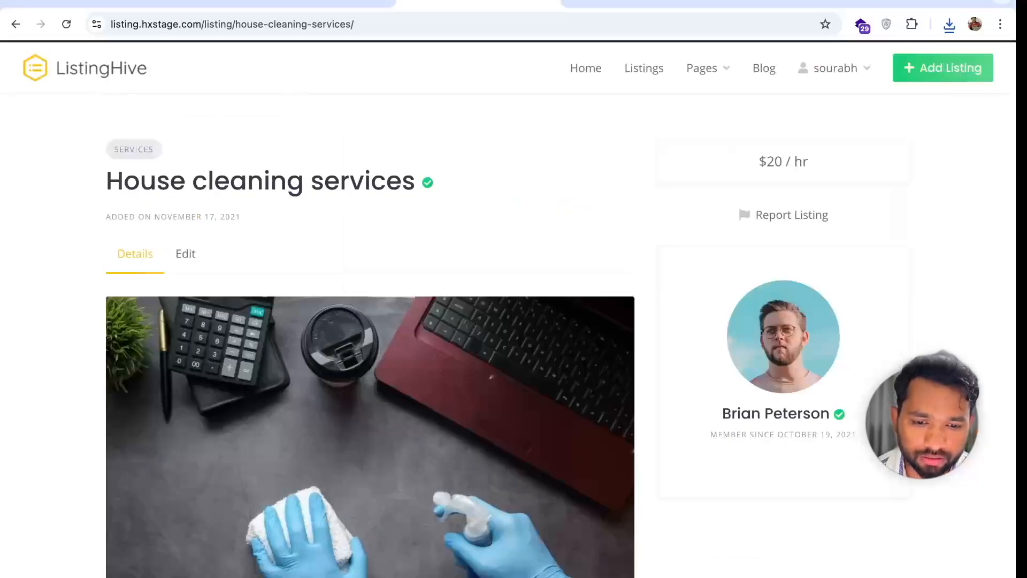
pyautogui.click(108, 75)
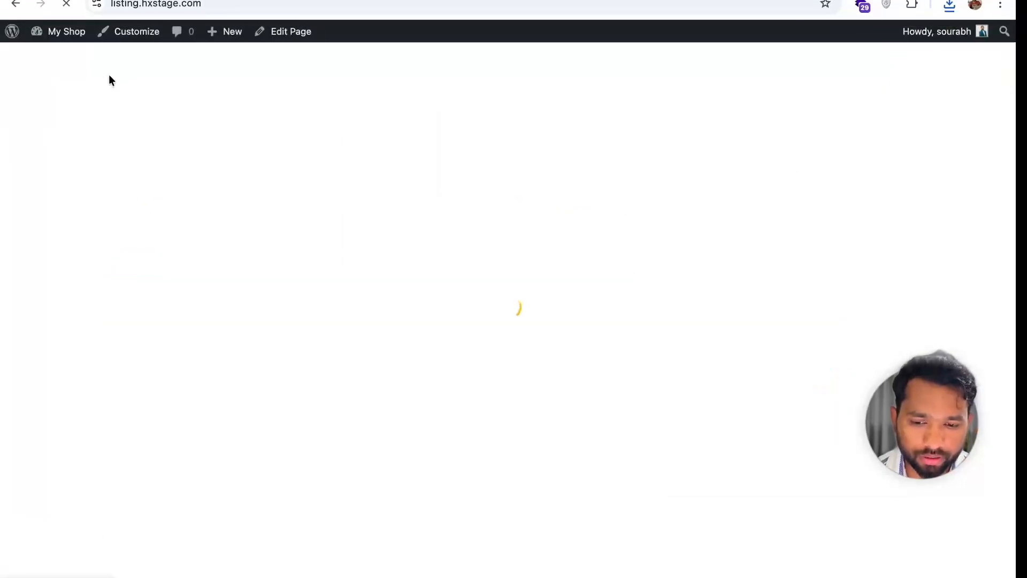
pyautogui.scroll(-8, 95, 255)
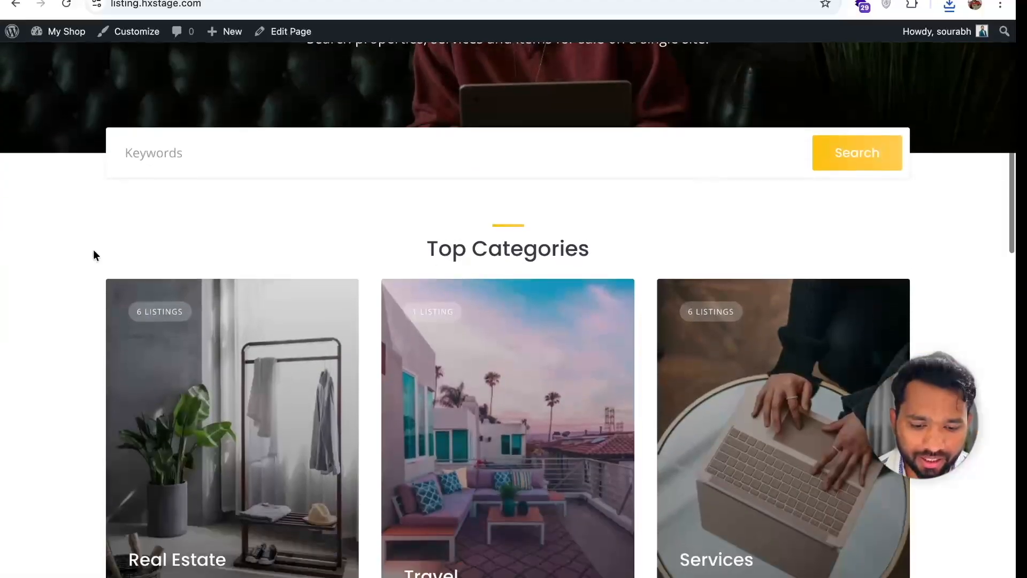
pyautogui.scroll(-1, 95, 255)
pyautogui.scroll(2, 95, 256)
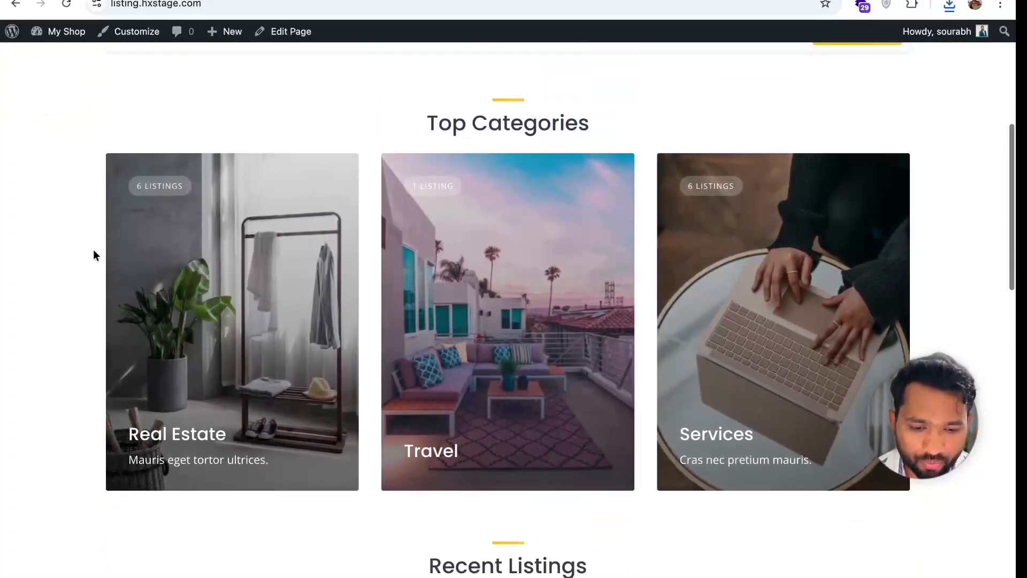
pyautogui.scroll(-1, 96, 255)
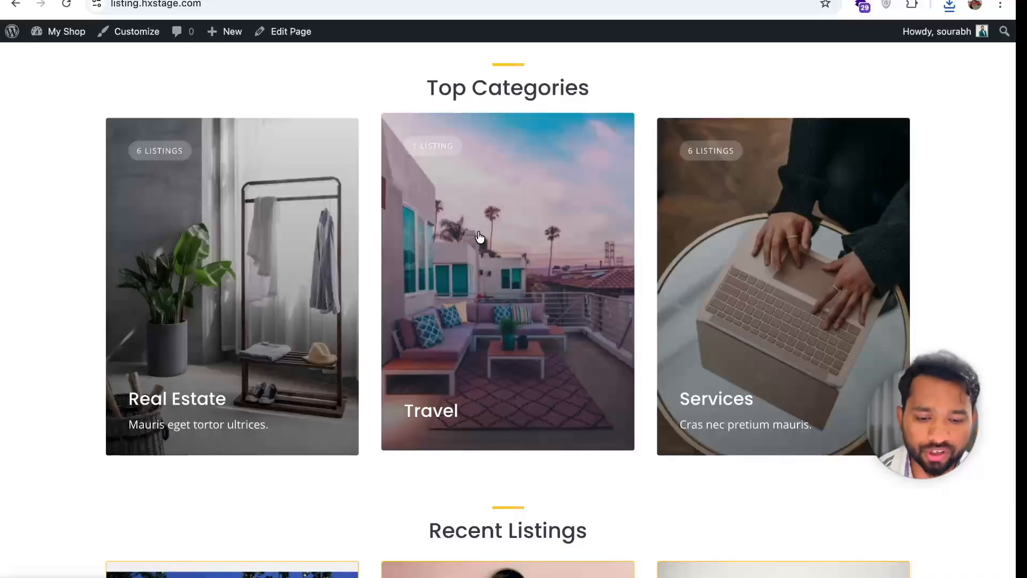
# Step: Open the Travel category and its Paris tour listing, and review the listing's image, description and vendor details
pyautogui.click(506, 230)
pyautogui.scroll(-6, 321, 378)
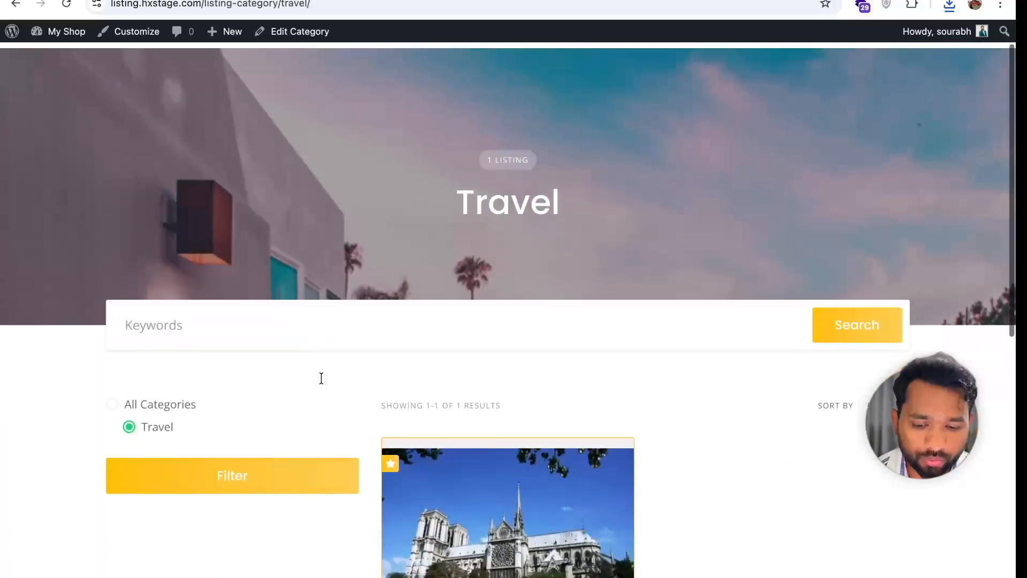
pyautogui.scroll(-1, 376, 293)
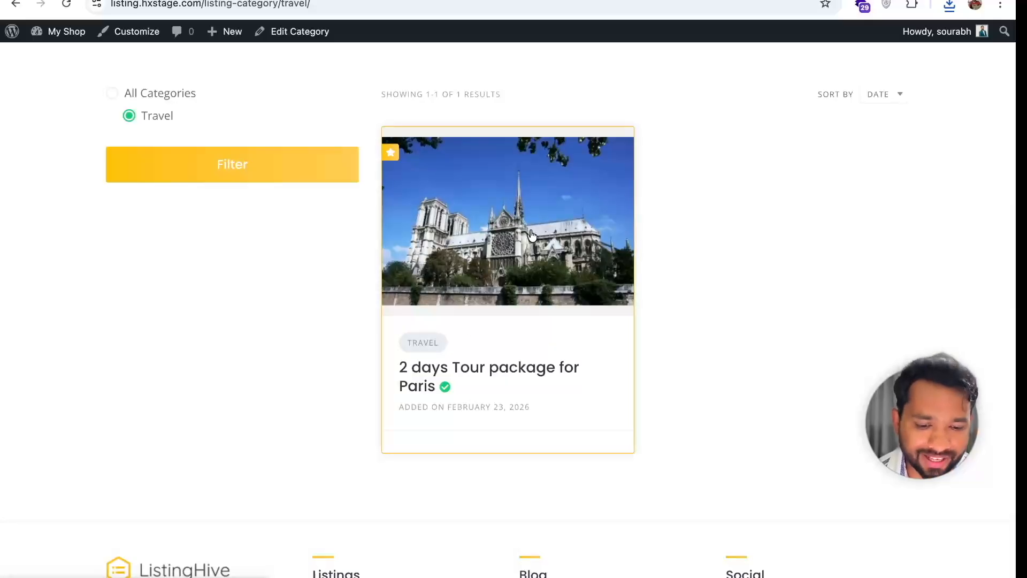
pyautogui.click(488, 221)
pyautogui.scroll(-7, 318, 277)
pyautogui.scroll(-1, 318, 278)
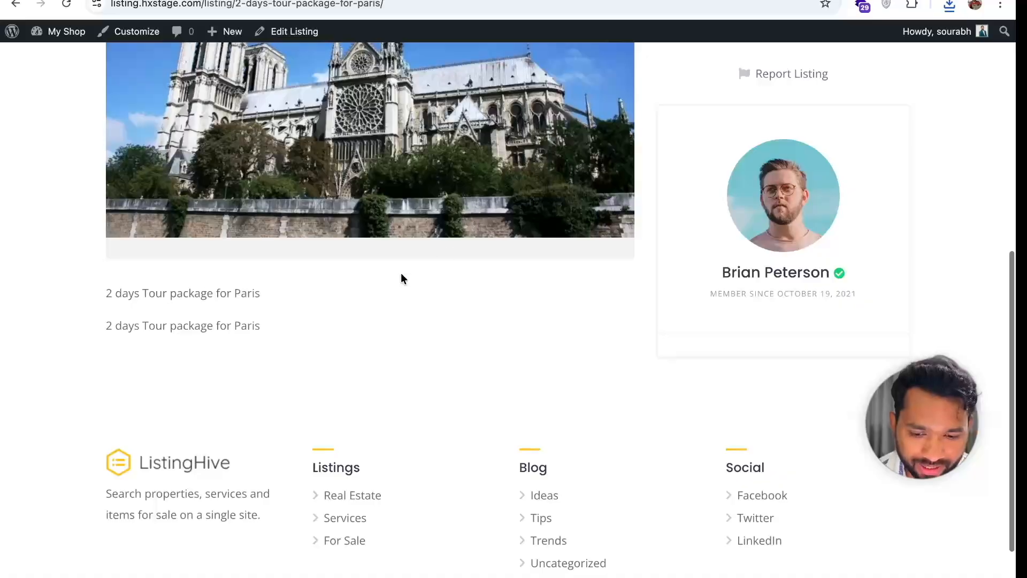
pyautogui.scroll(1, 271, 332)
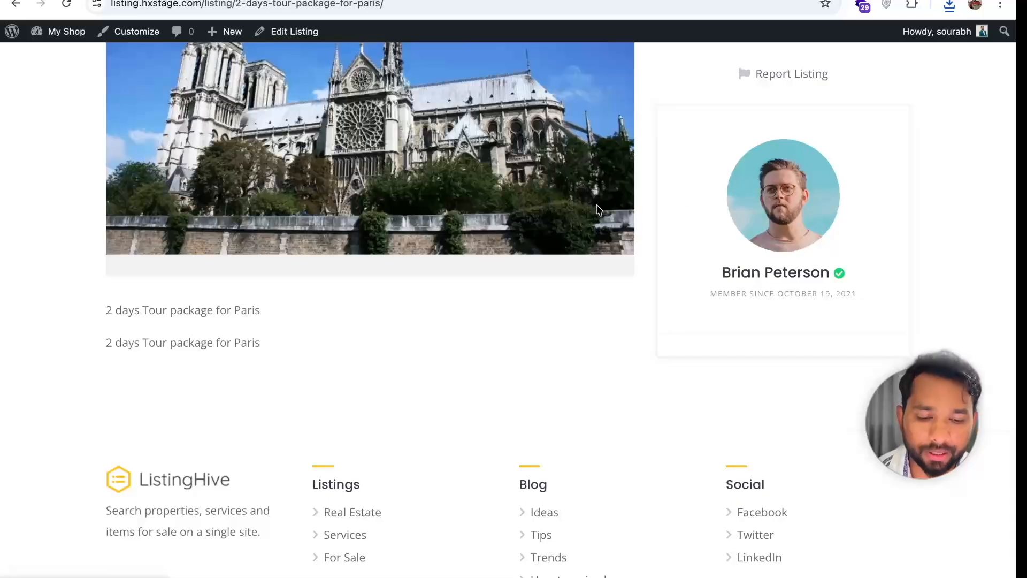
pyautogui.scroll(1, 696, 203)
pyautogui.scroll(-2, 683, 211)
pyautogui.scroll(8, 544, 263)
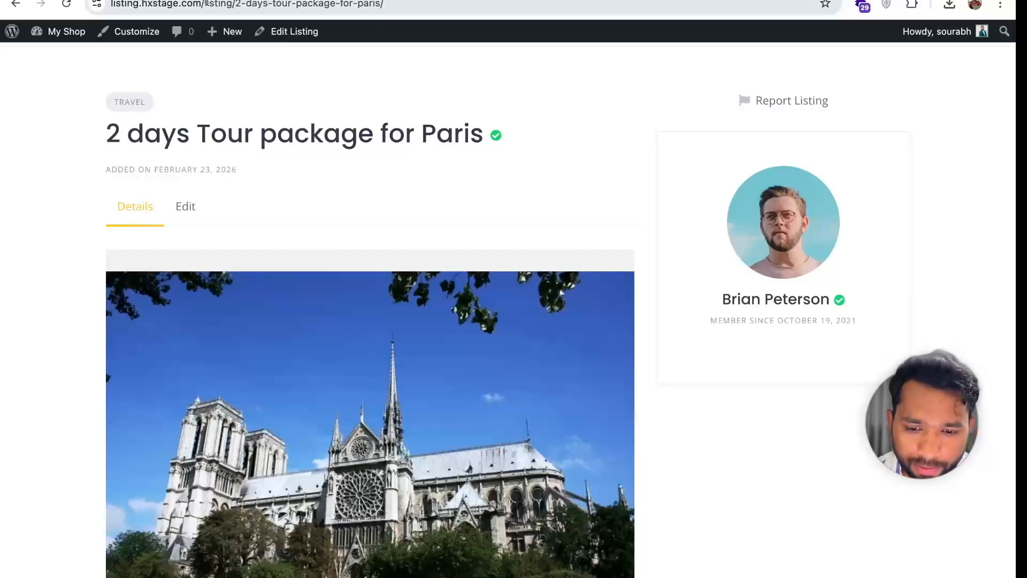
# Step: Open the site's base address in an incognito window and go to its Listings page
pyautogui.moveTo(208, 5); pyautogui.dragTo(75, 29)
pyautogui.hotkey('ctrl', 'c')
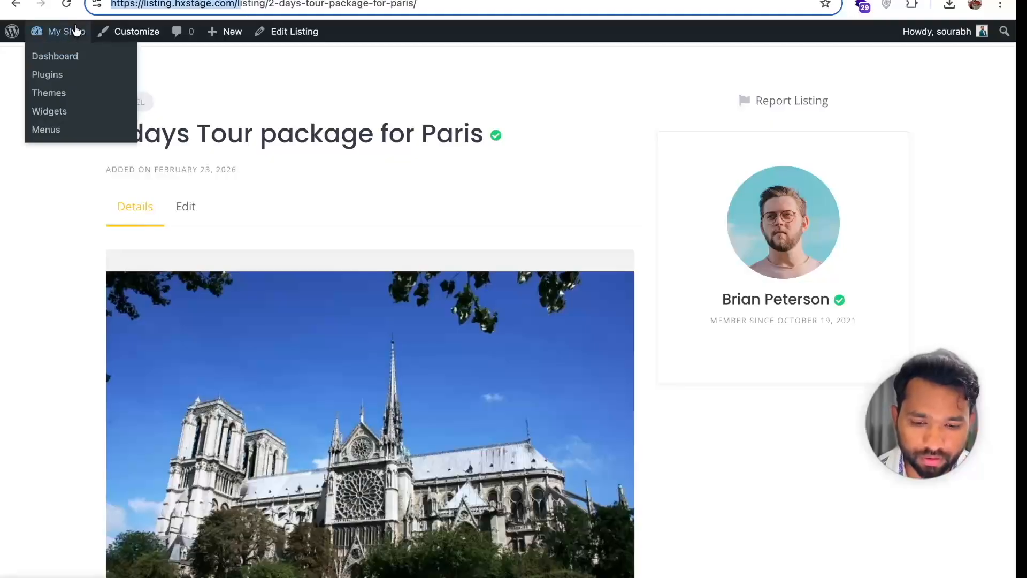
pyautogui.hotkey('ctrl', 'shift', 'n')
pyautogui.hotkey('ctrl', 'v')
pyautogui.press('Return')
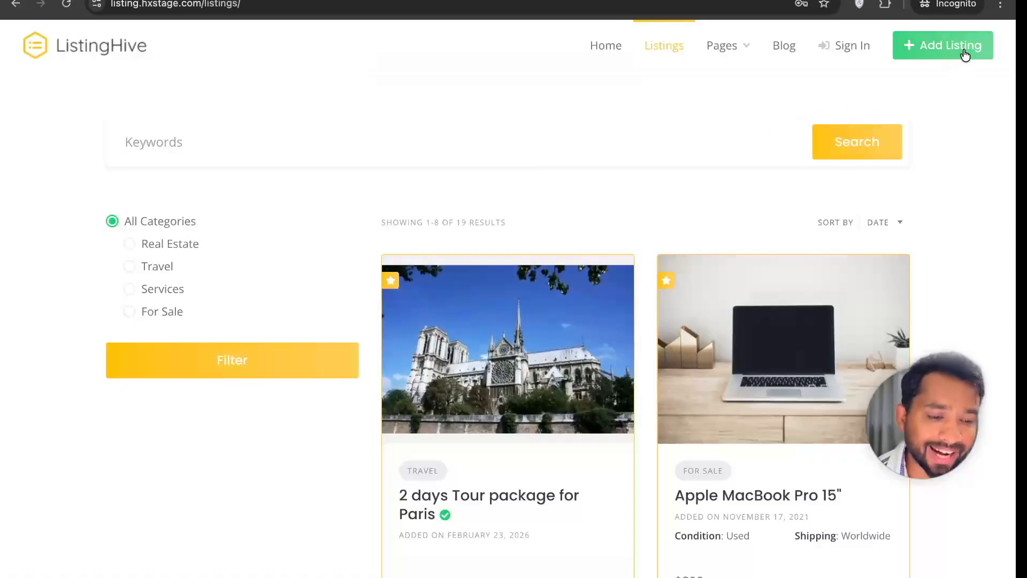
# Step: Start adding a listing as a visitor and register a new account with an e-mail address and password
pyautogui.click(942, 59)
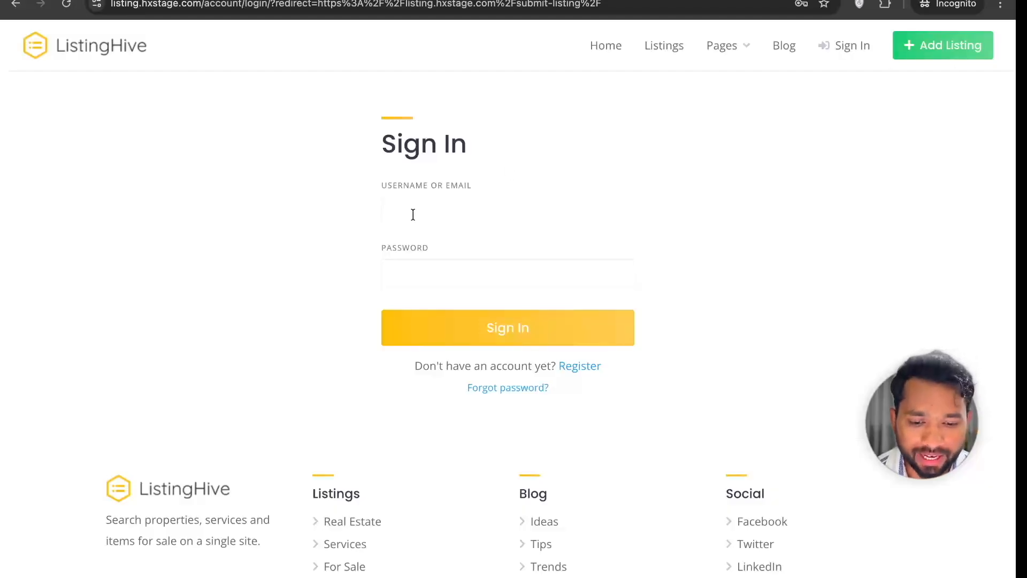
pyautogui.click(586, 372)
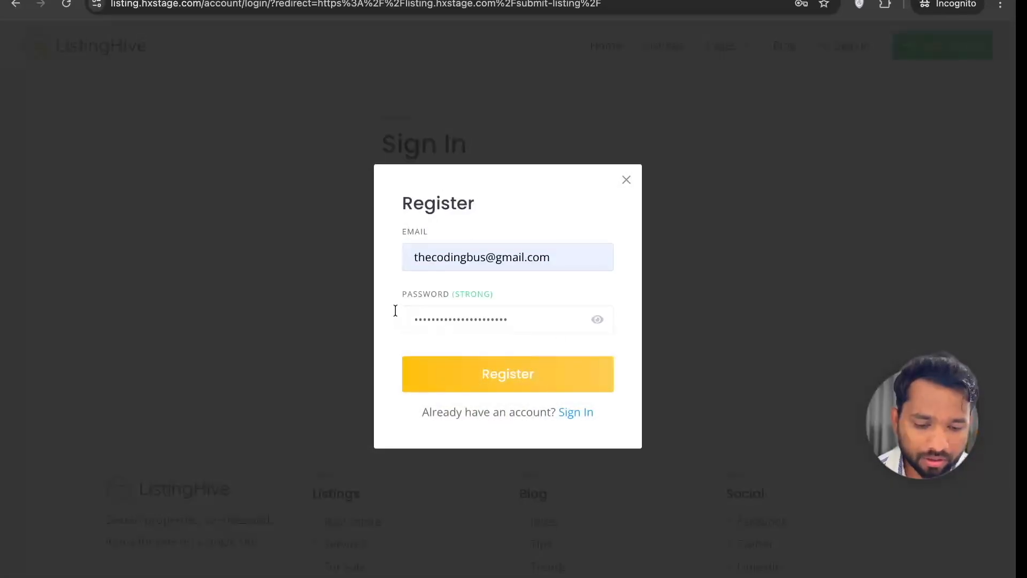
pyautogui.click(499, 374)
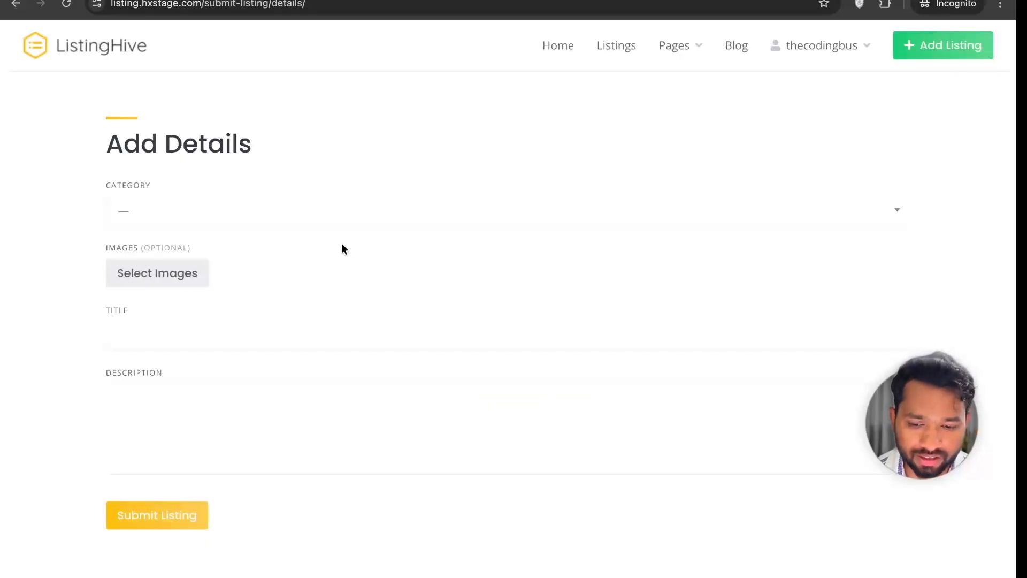
# Step: Set the new listing's category to Travel and upload the Taj Mahal photo from the Downloads folder
pyautogui.click(236, 208)
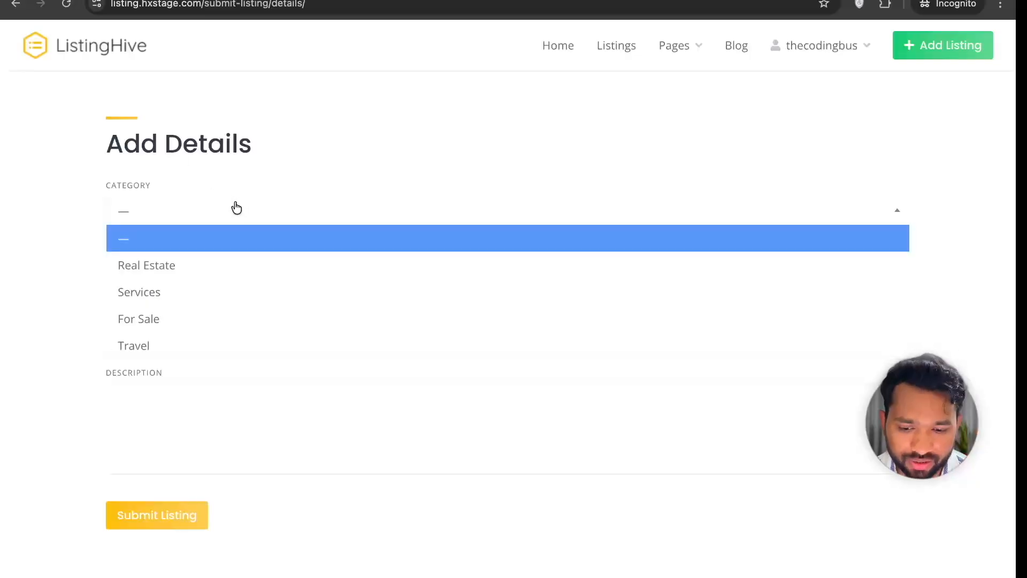
pyautogui.click(186, 345)
pyautogui.scroll(-2, 317, 303)
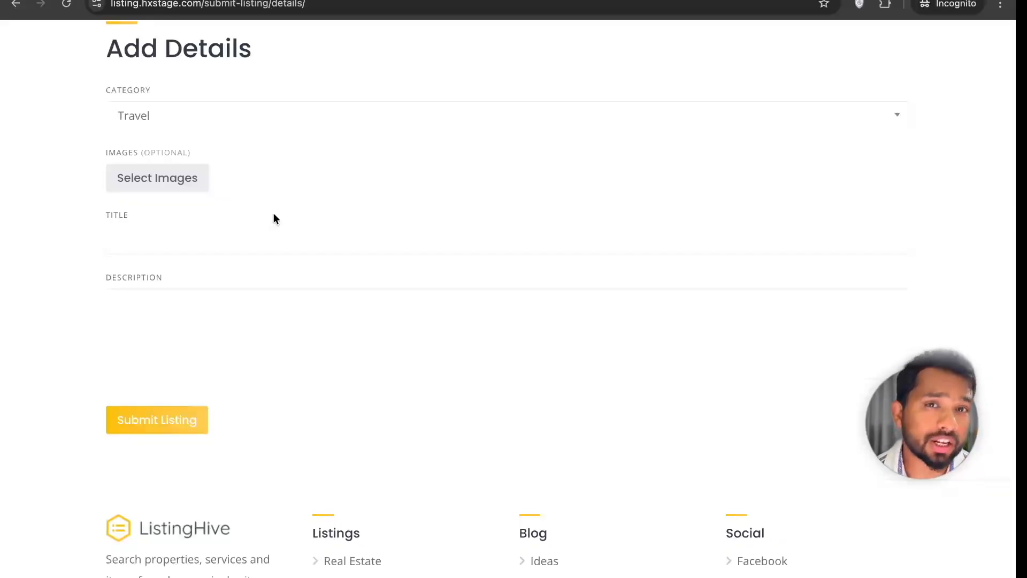
pyautogui.click(175, 178)
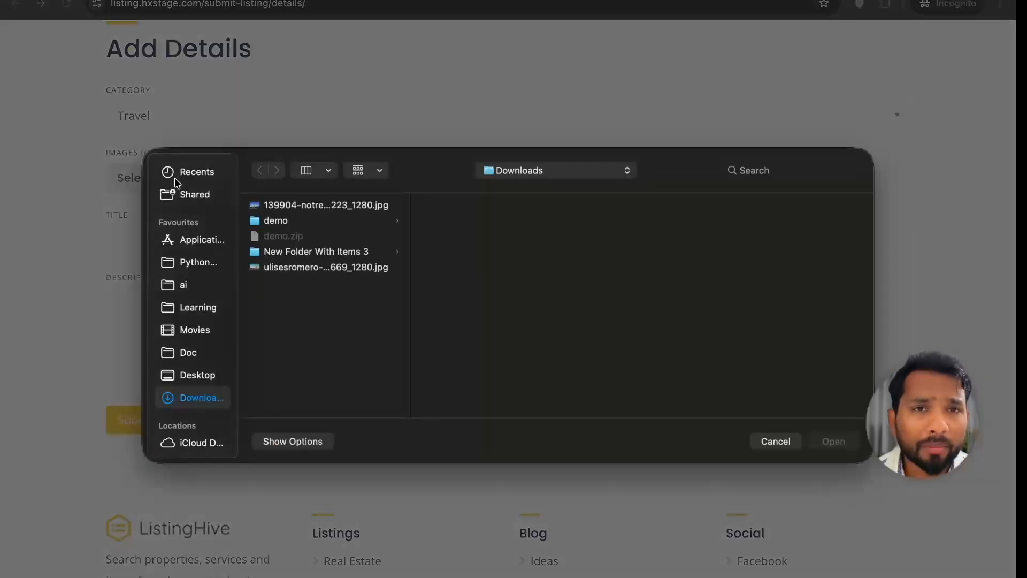
pyautogui.click(289, 220)
pyautogui.doubleClick(298, 267)
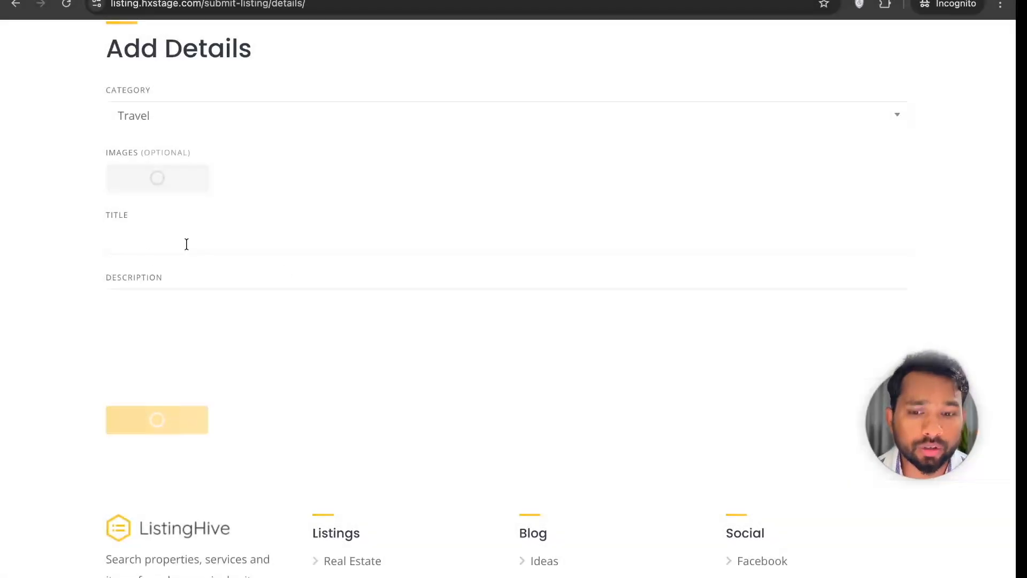
# Step: Title the new listing "10 Days India Trip" and copy the title text
pyautogui.click(261, 369)
pyautogui.write('10 Days India Trip')
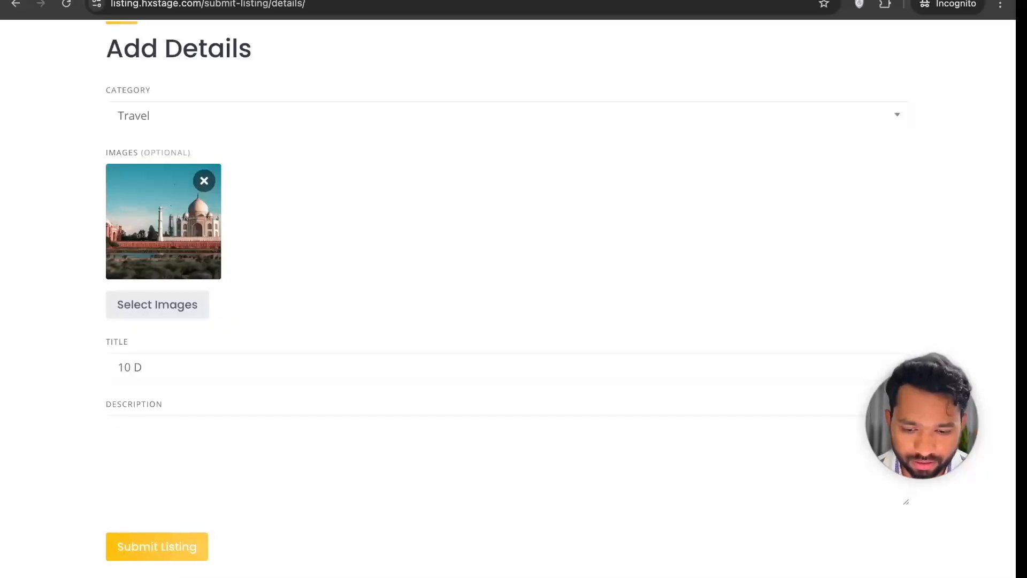
pyautogui.scroll(-2, 240, 348)
pyautogui.hotkey('ctrl', 'a')
pyautogui.hotkey('ctrl', 'c')
# Step: Fill the description with the copied title and "will visit to agra, delhi , north east part of India", and submit the listing
pyautogui.click(240, 348)
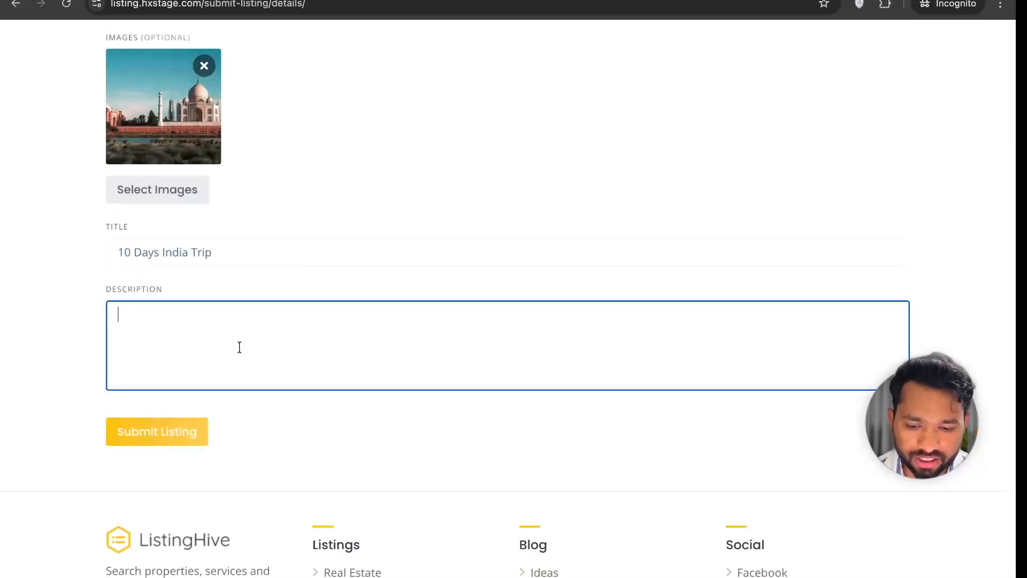
pyautogui.hotkey('ctrl', 'v')
pyautogui.press('Return')
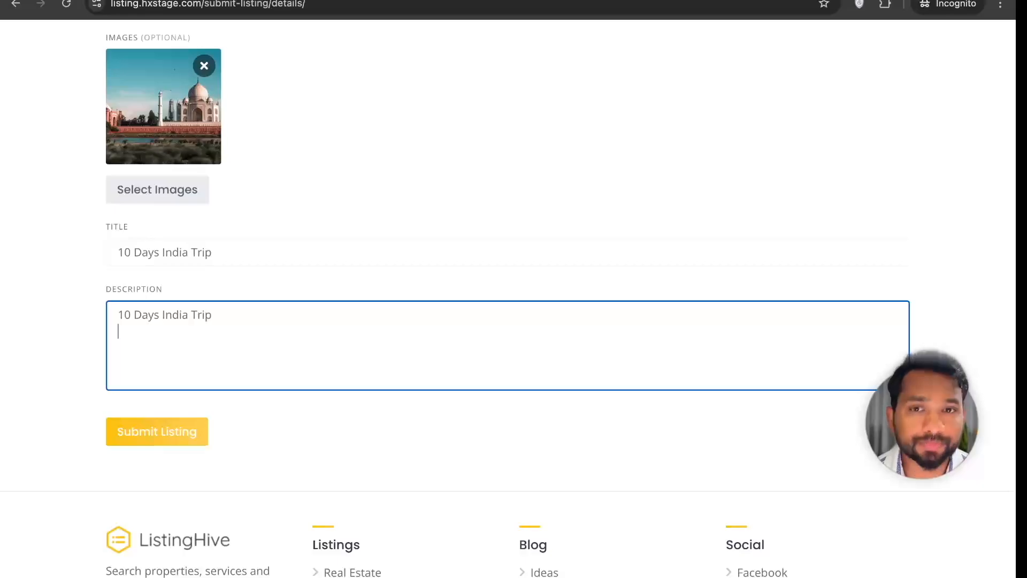
pyautogui.write('will vi')
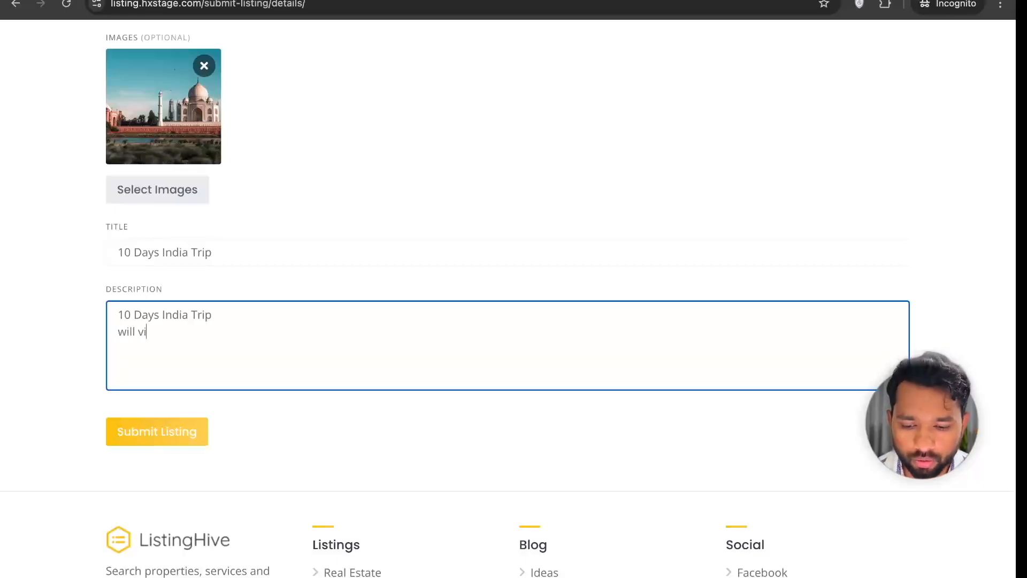
pyautogui.write('sit to agra, delhi , north ')
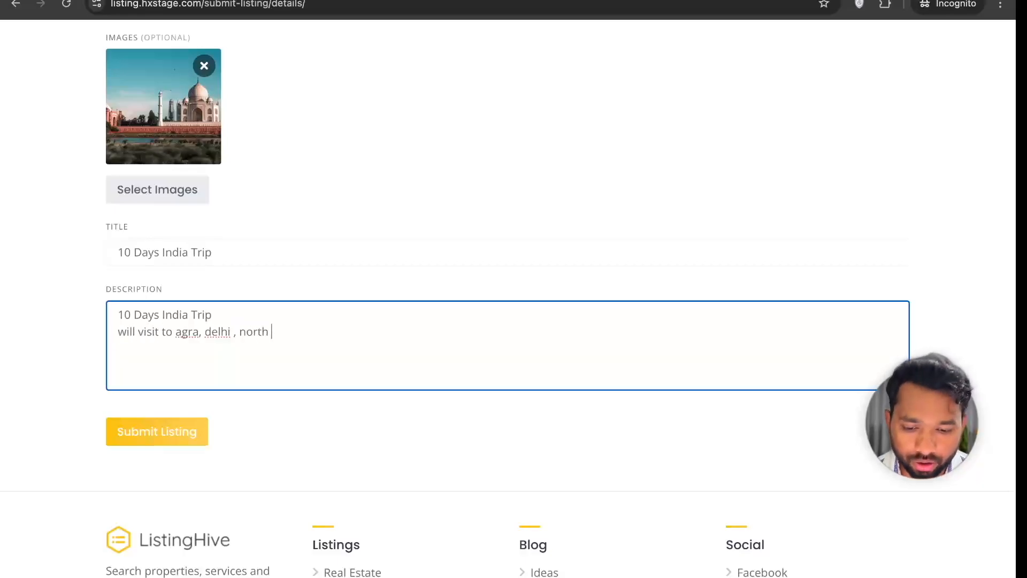
pyautogui.write('east part')
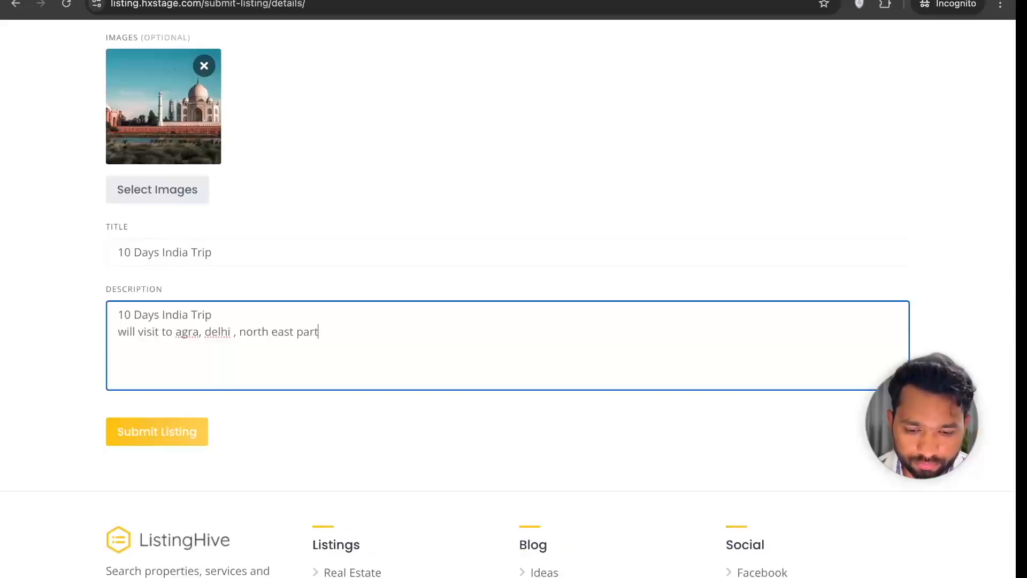
pyautogui.write(' of India')
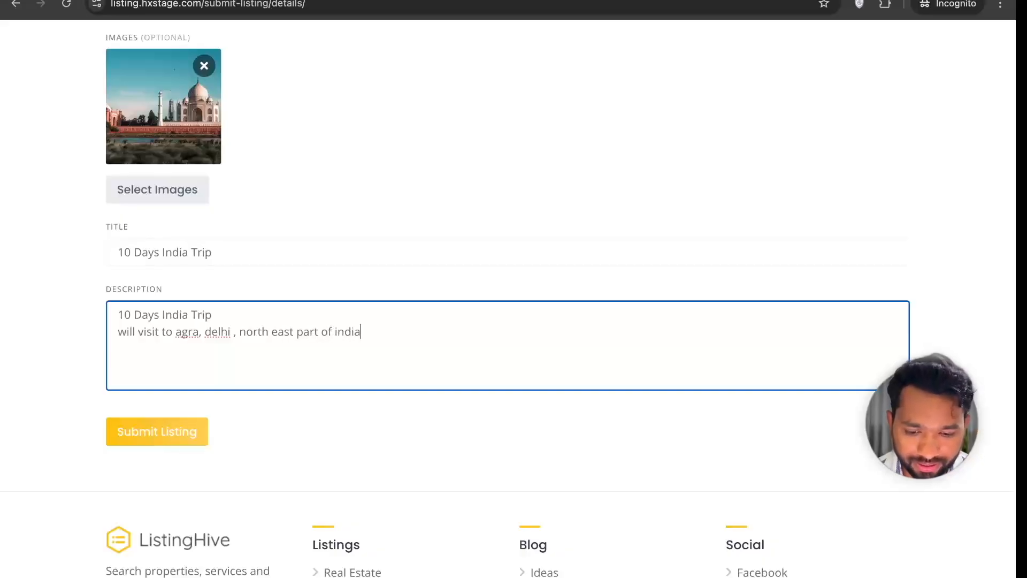
pyautogui.scroll(-2, 386, 355)
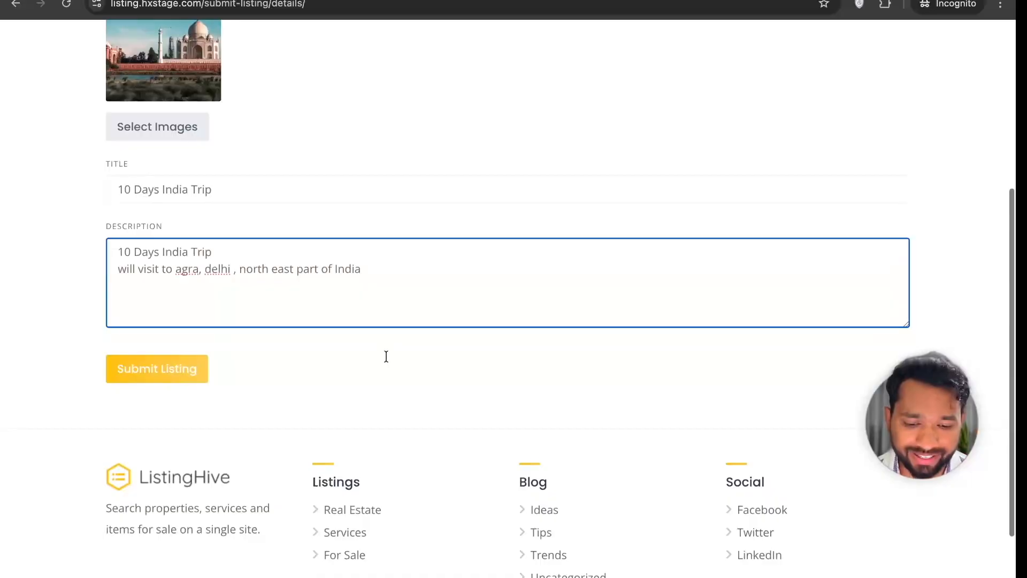
pyautogui.click(159, 370)
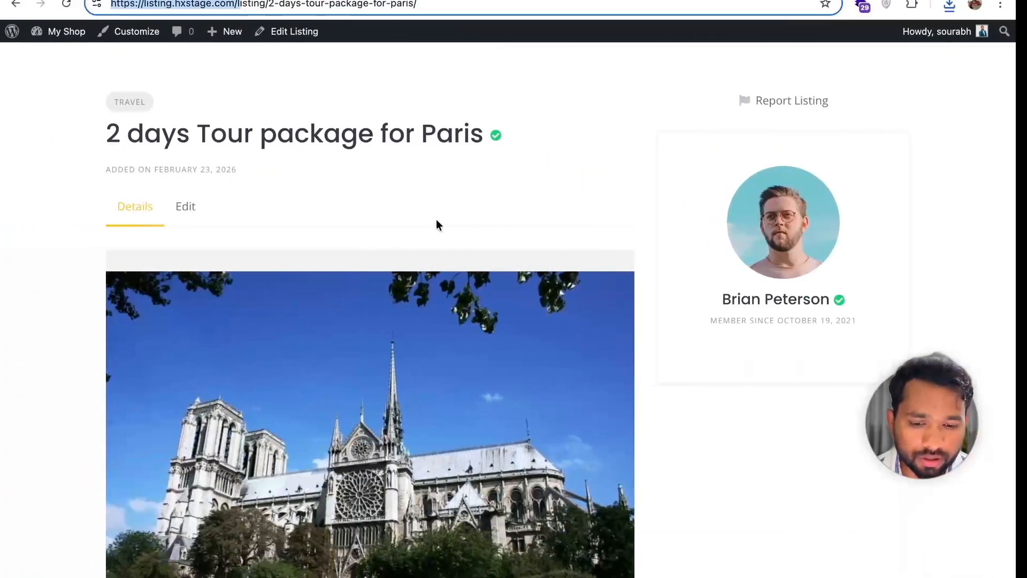
# Step: Return to the WordPress admin, open the listings overview and locate the pending 10 Days India Trip listing
pyautogui.moveTo(111, 4); pyautogui.dragTo(242, 4)
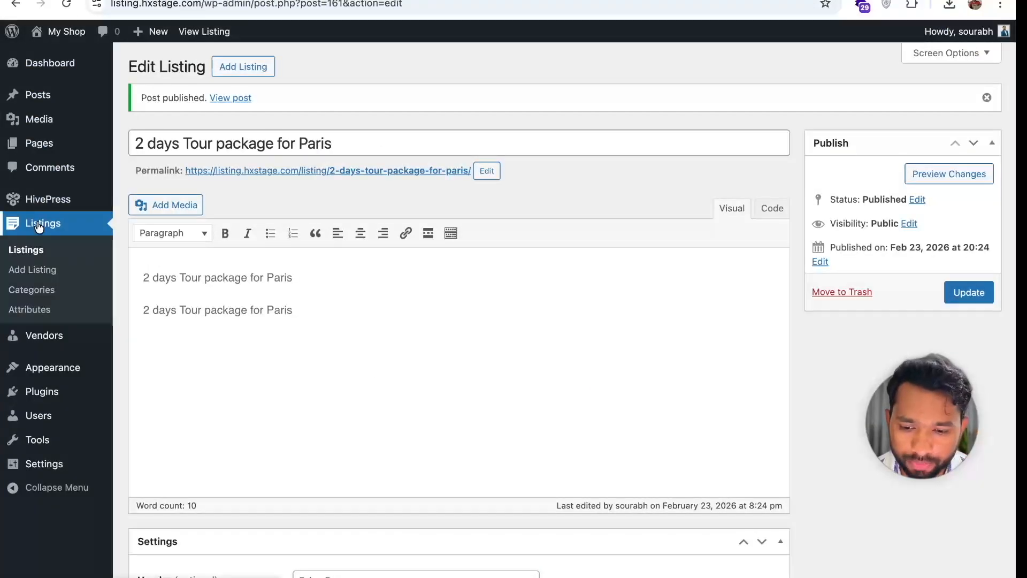
pyautogui.click(31, 225)
pyautogui.moveTo(188, 201)
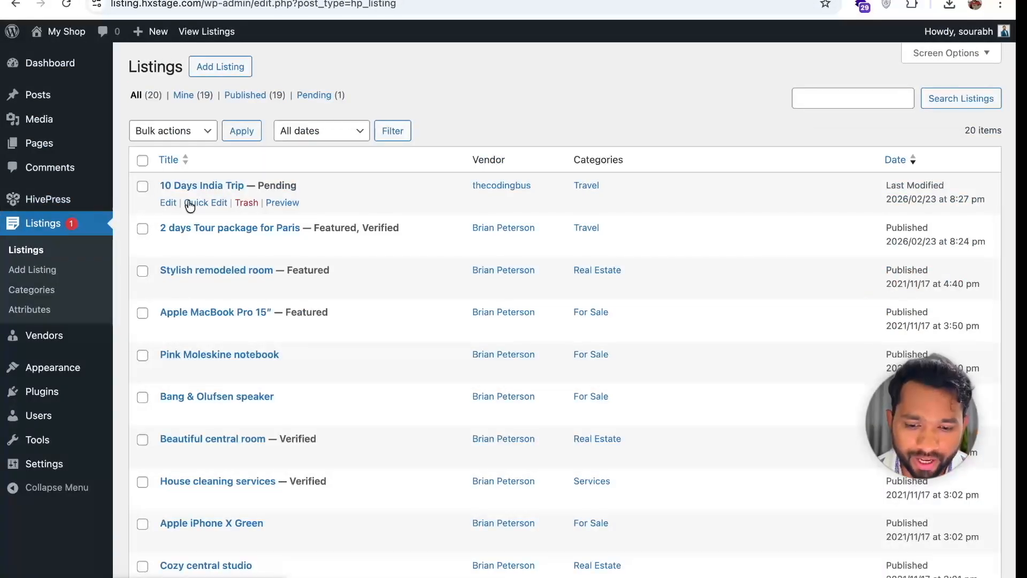
pyautogui.tripleClick(279, 186)
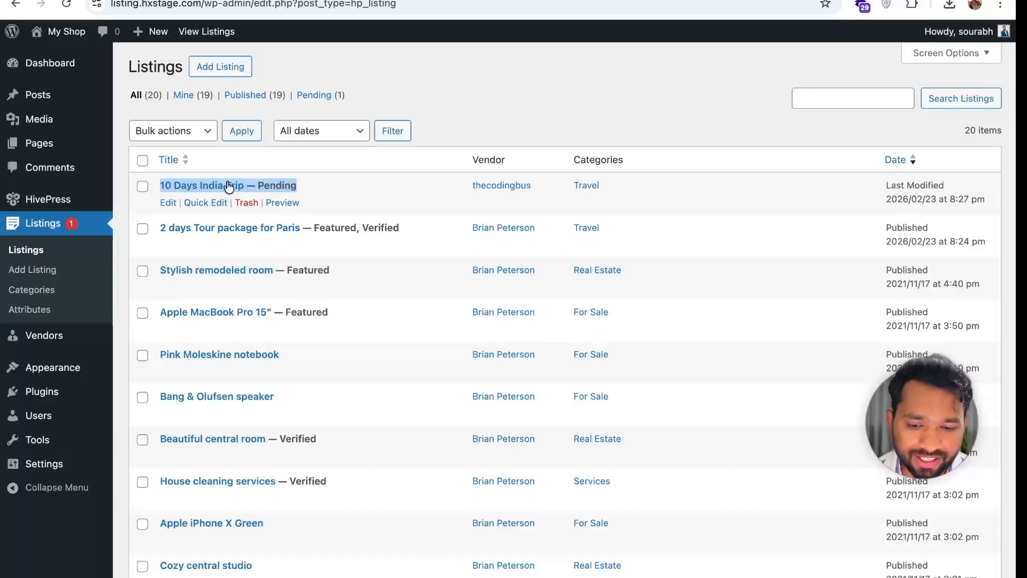
pyautogui.click(205, 202)
pyautogui.click(633, 207)
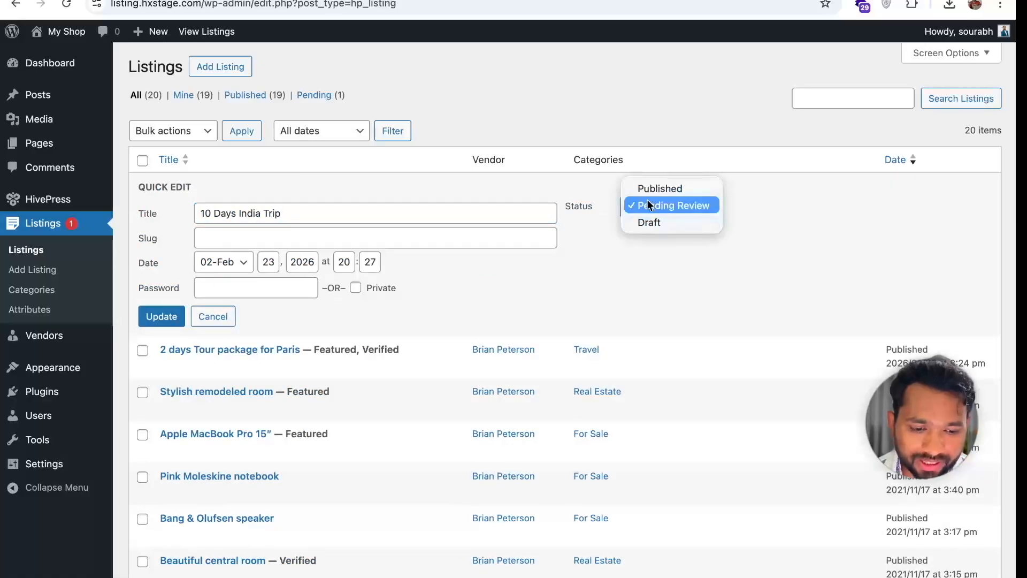
pyautogui.click(551, 137)
pyautogui.click(217, 317)
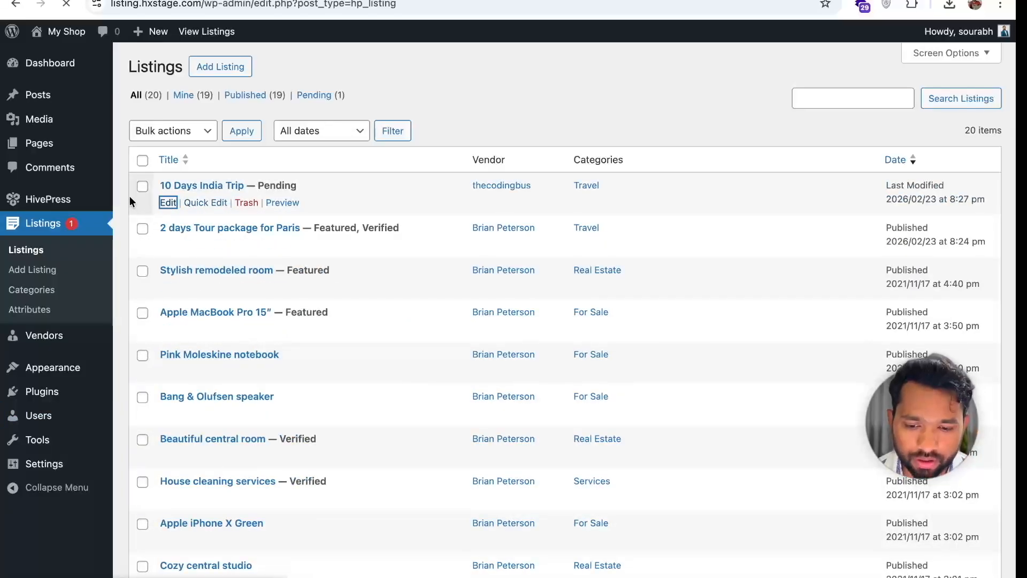
# Step: Open the 10 Days India Trip listing for editing and review its title, description, vendor settings and image
pyautogui.click(164, 202)
pyautogui.click(245, 101)
pyautogui.tripleClick(244, 101)
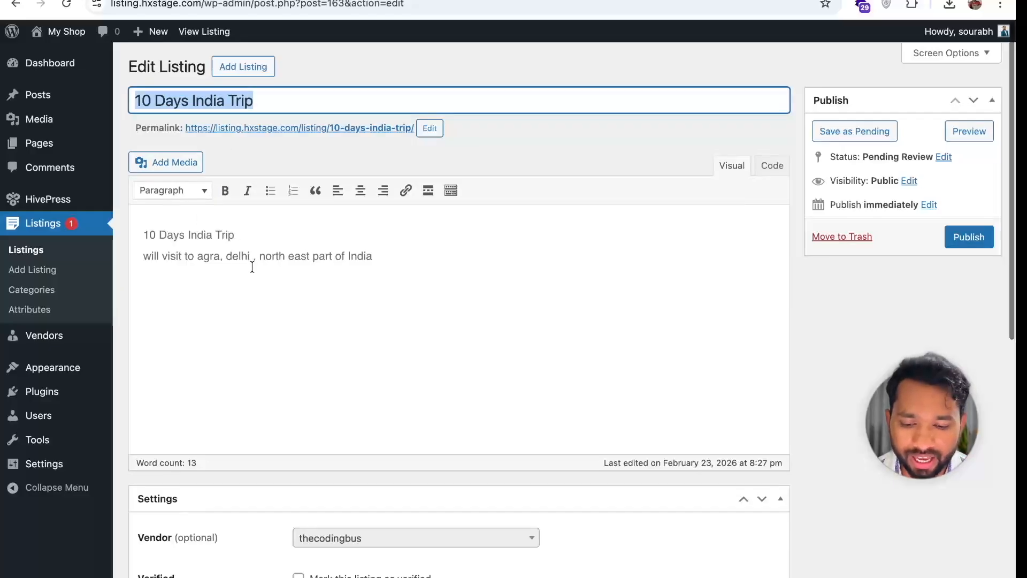
pyautogui.scroll(-2, 252, 267)
pyautogui.scroll(-6, 252, 267)
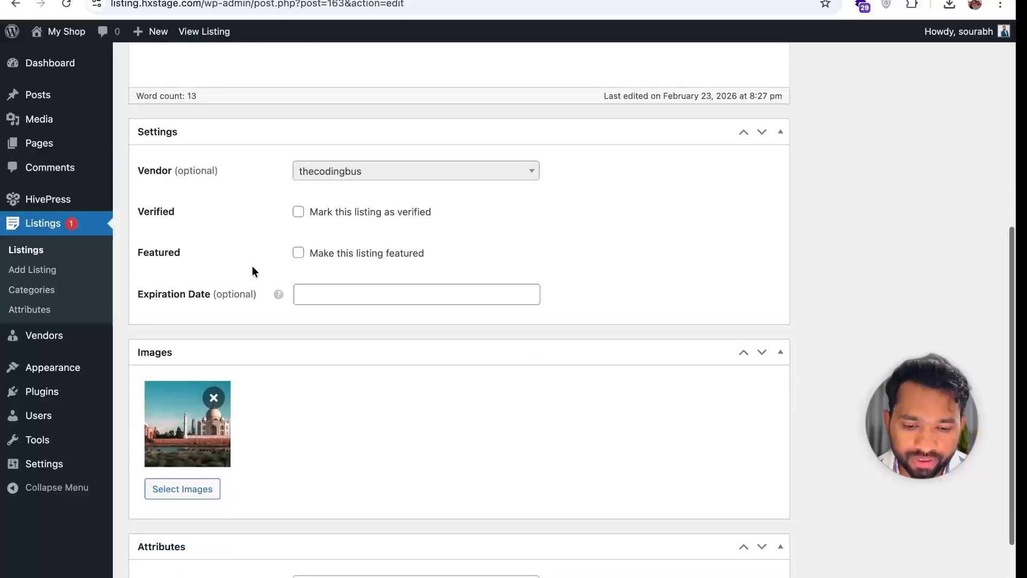
# Step: Mark the 10 Days India Trip listing as verified and publish it
pyautogui.click(298, 213)
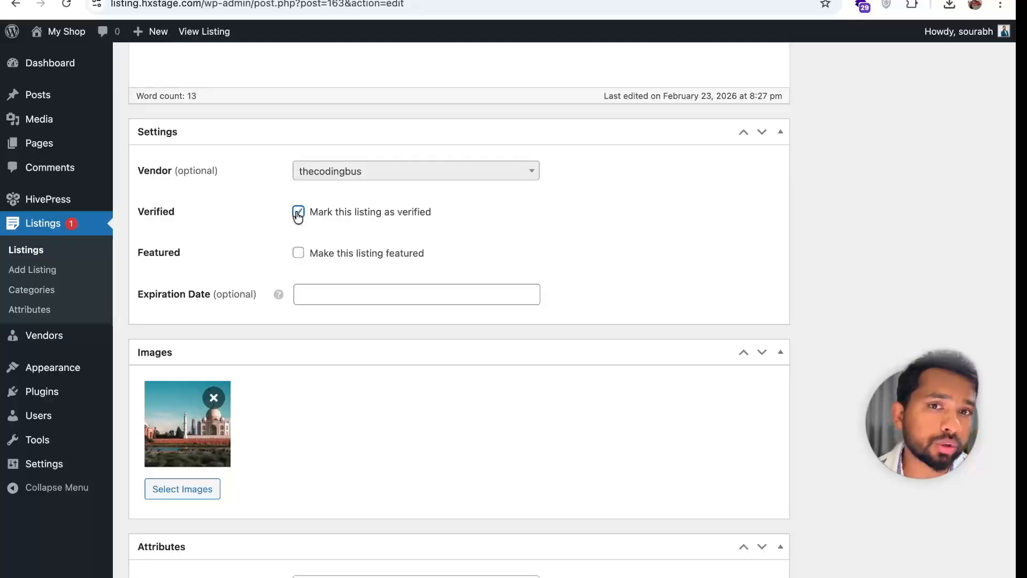
pyautogui.scroll(-2, 298, 214)
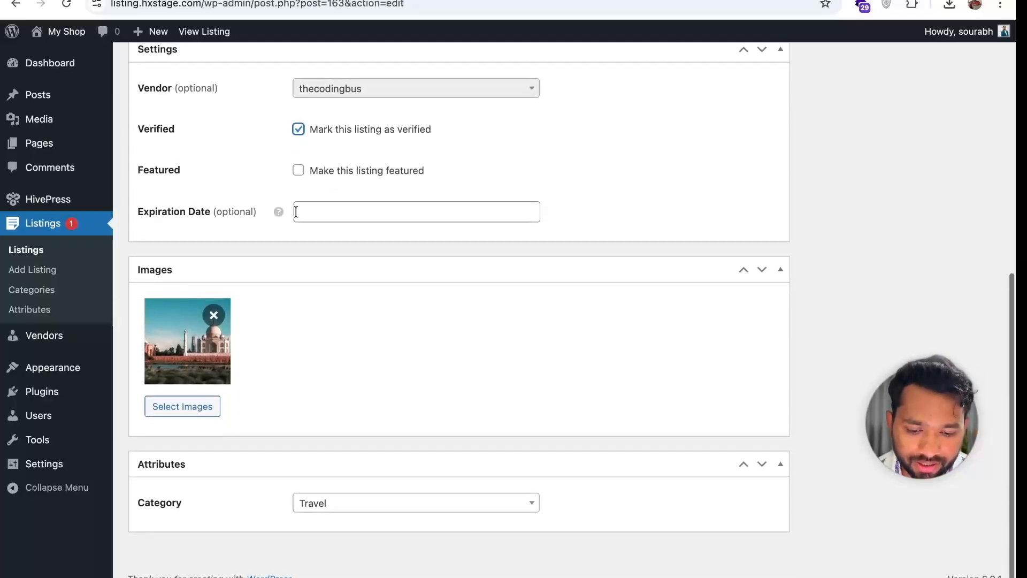
pyautogui.scroll(8, 607, 329)
pyautogui.click(967, 237)
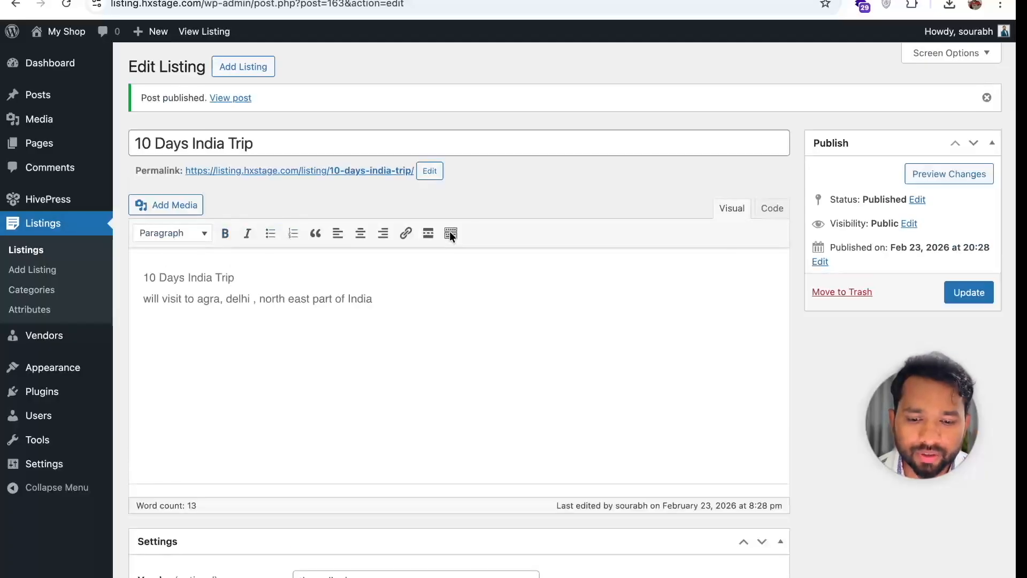
# Step: Go to the live site's home page and open the Travel category to view its listings
pyautogui.click(417, 1)
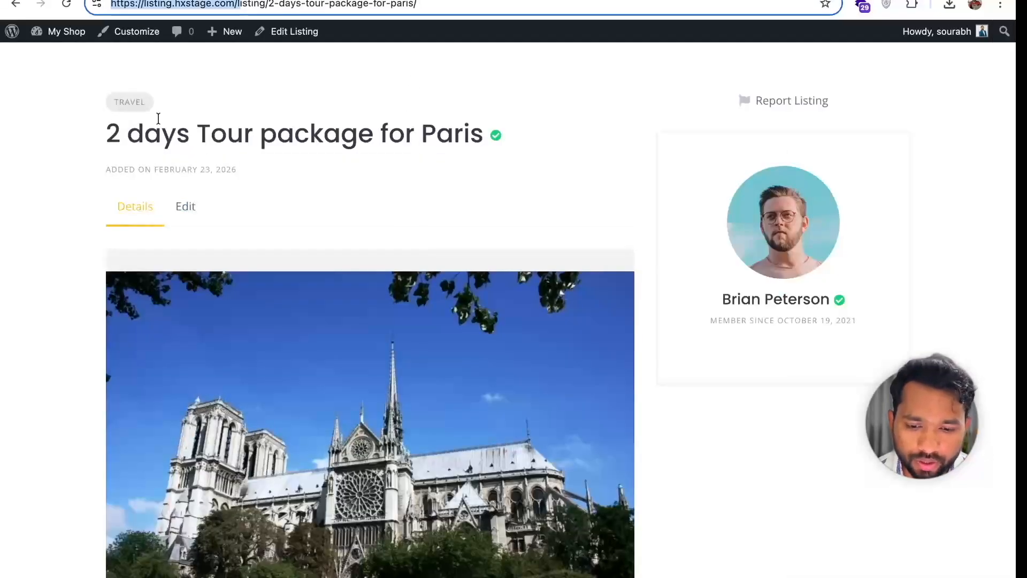
pyautogui.scroll(3, 203, 110)
pyautogui.click(103, 80)
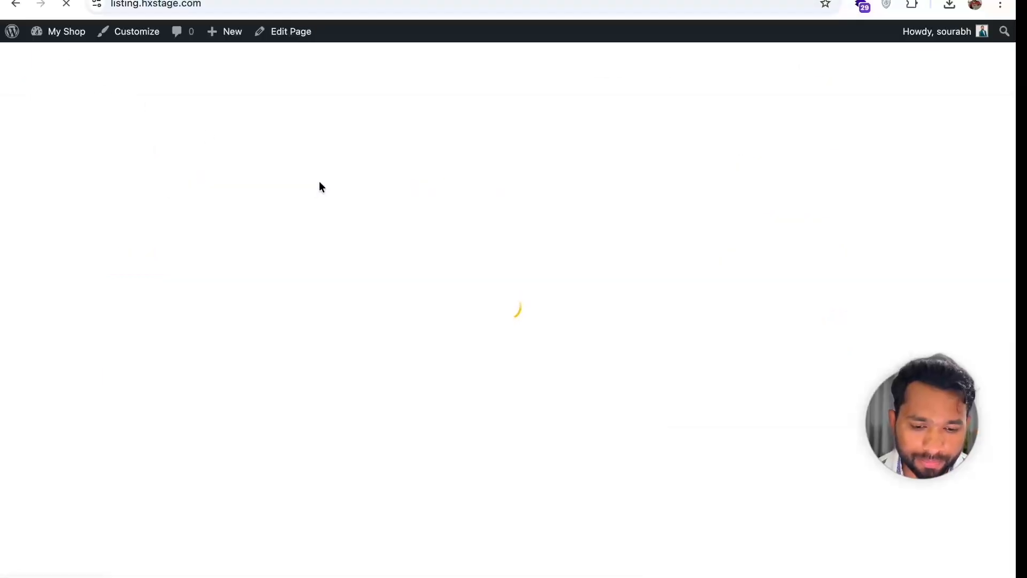
pyautogui.scroll(-1, 186, 358)
pyautogui.scroll(-6, 185, 352)
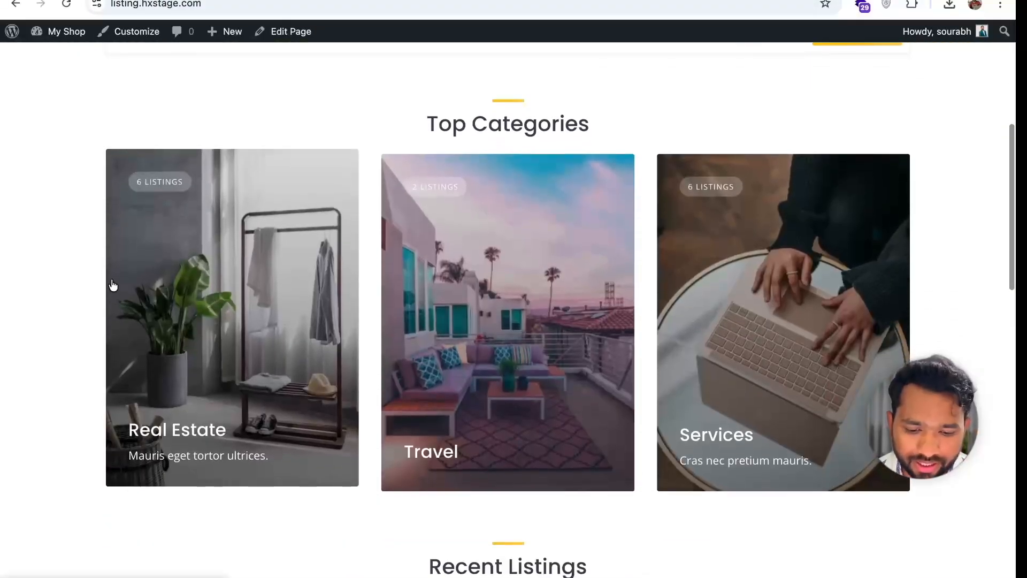
pyautogui.scroll(-4, 110, 287)
pyautogui.click(471, 171)
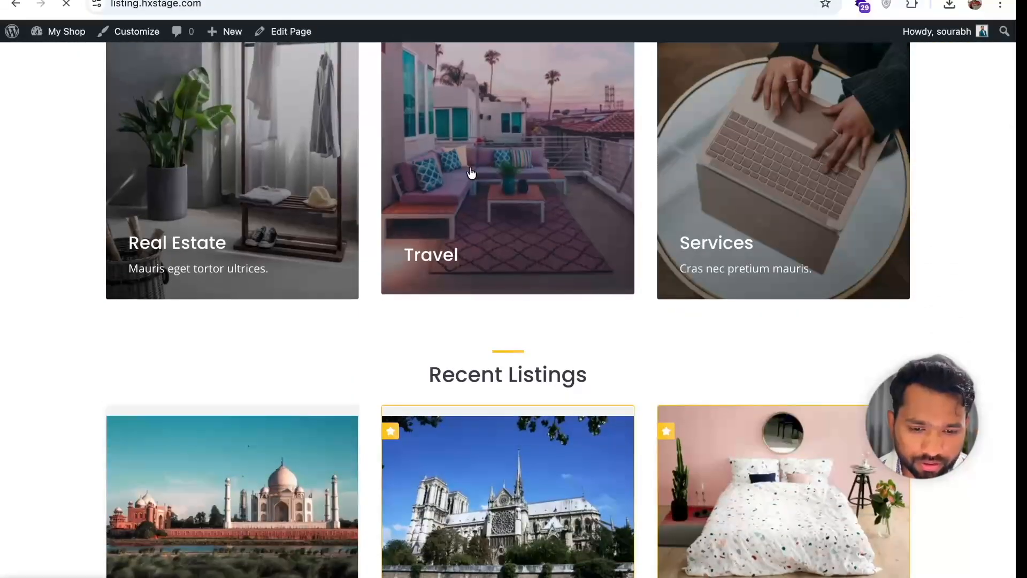
pyautogui.scroll(-4, 315, 373)
pyautogui.scroll(-3, 316, 369)
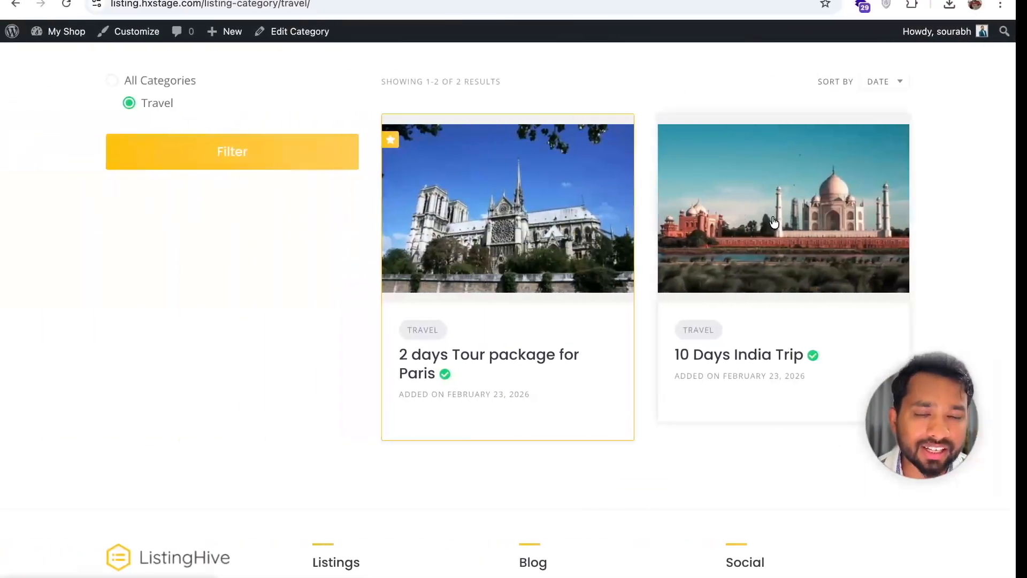
# Step: Open the 10 Days India Trip listing and view its vendor's profile page with their listings
pyautogui.click(749, 211)
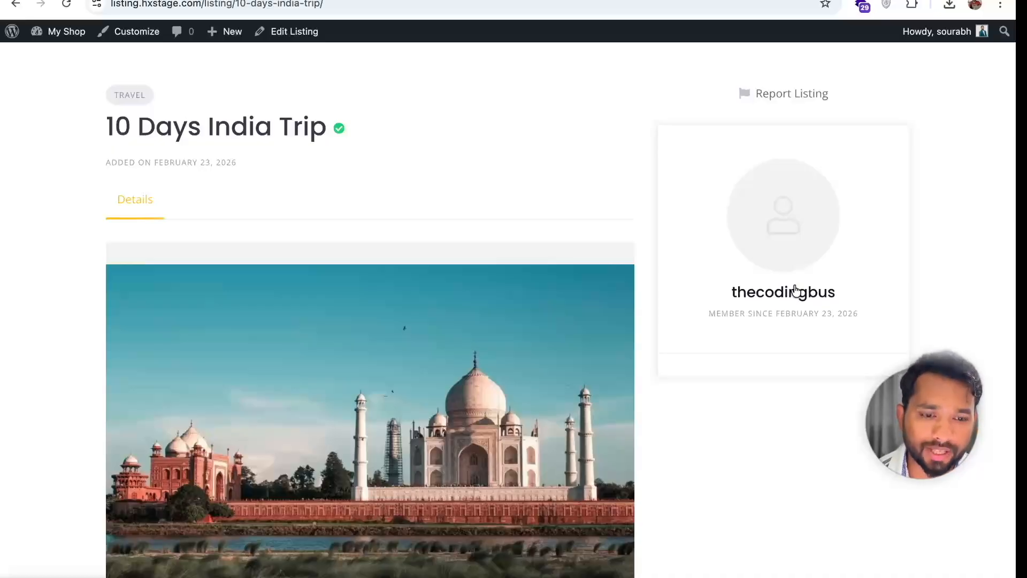
pyautogui.click(769, 243)
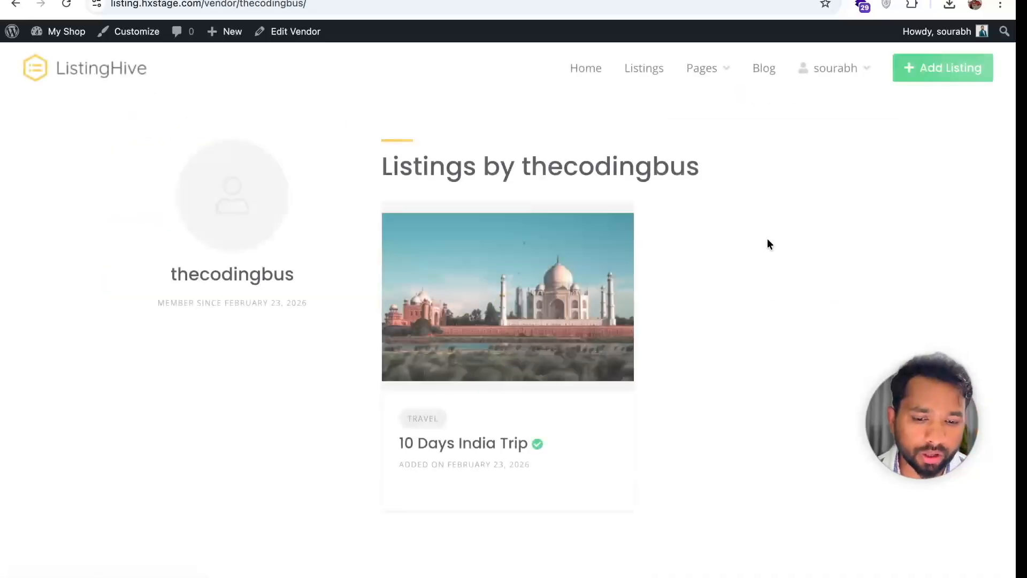
pyautogui.scroll(-2, 390, 245)
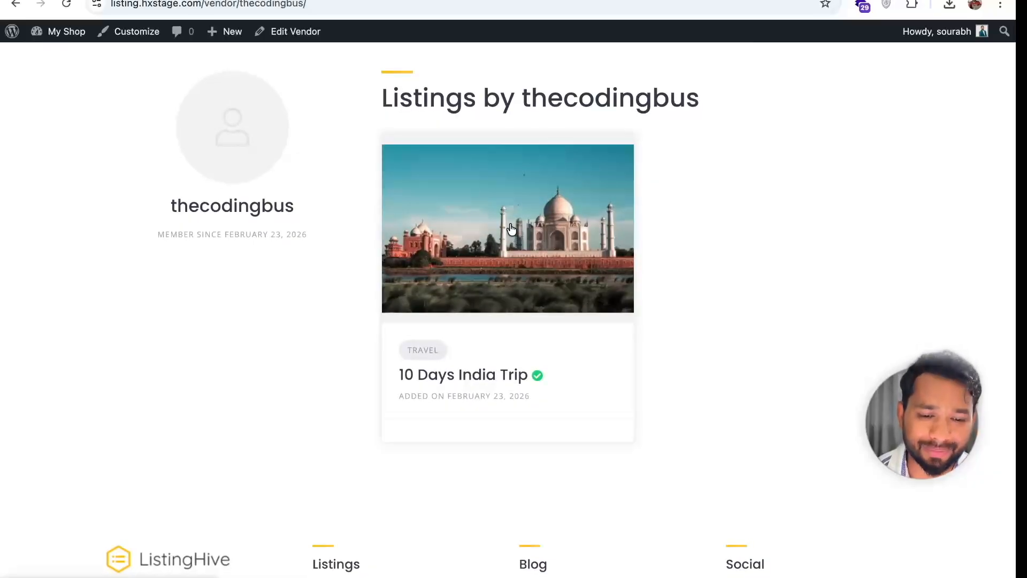
pyautogui.scroll(2, 511, 229)
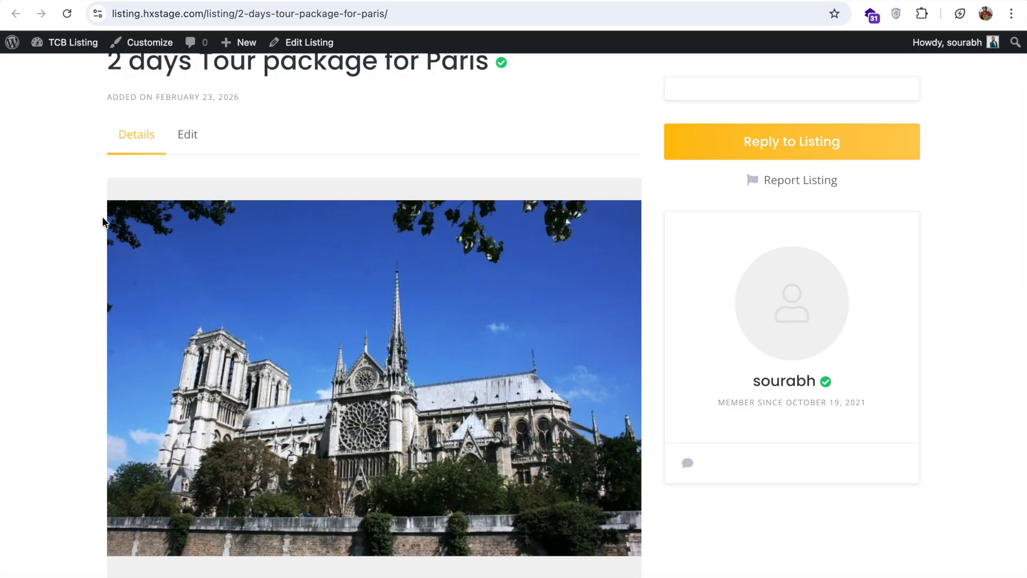
# Step: Review the Paris tour listing's title, image, description and sidebar for the details it presents
pyautogui.scroll(-2, 102, 220)
pyautogui.scroll(3, 101, 217)
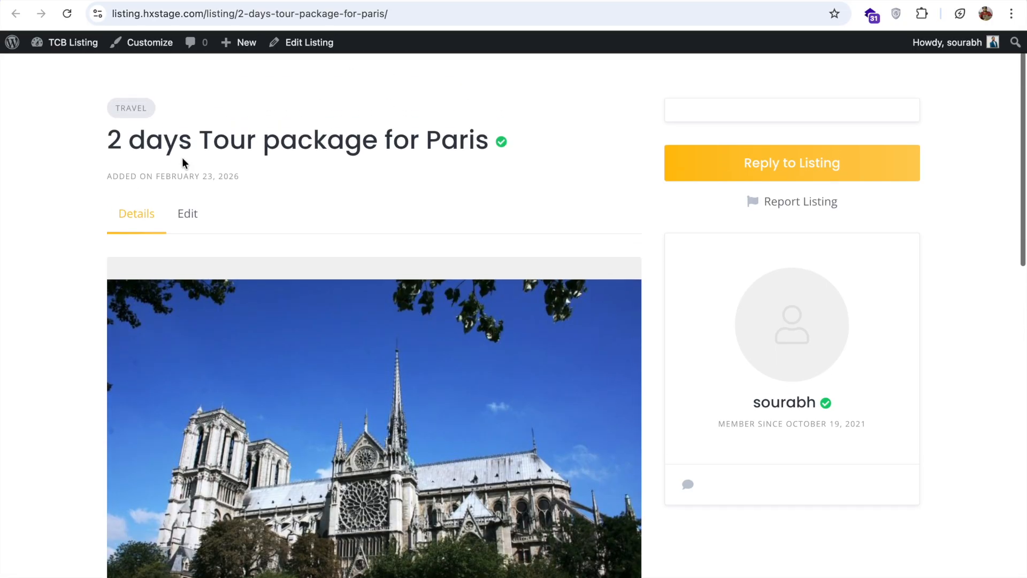
pyautogui.doubleClick(348, 141)
pyautogui.tripleClick(347, 142)
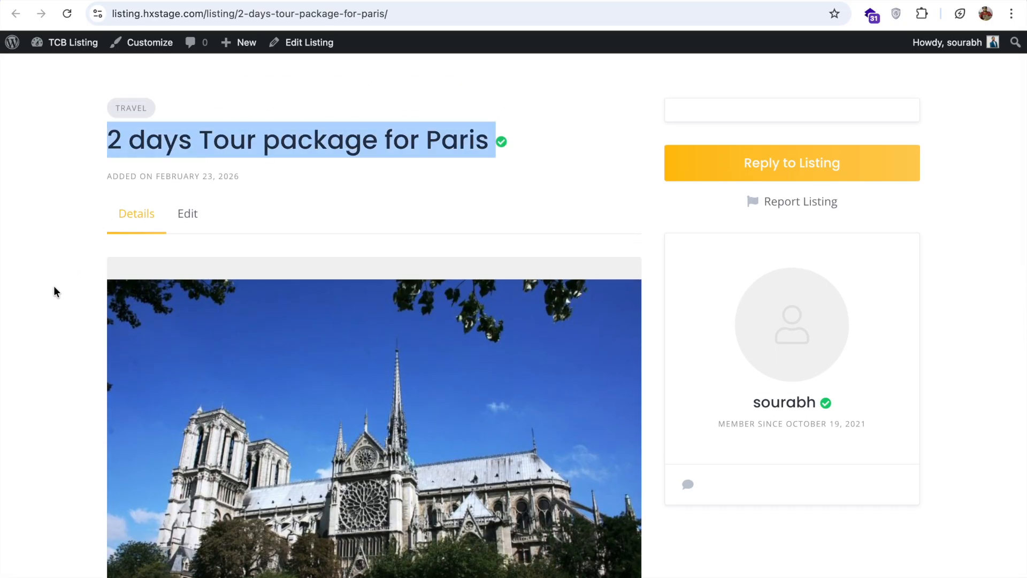
pyautogui.scroll(-6, 54, 286)
pyautogui.scroll(2, 223, 415)
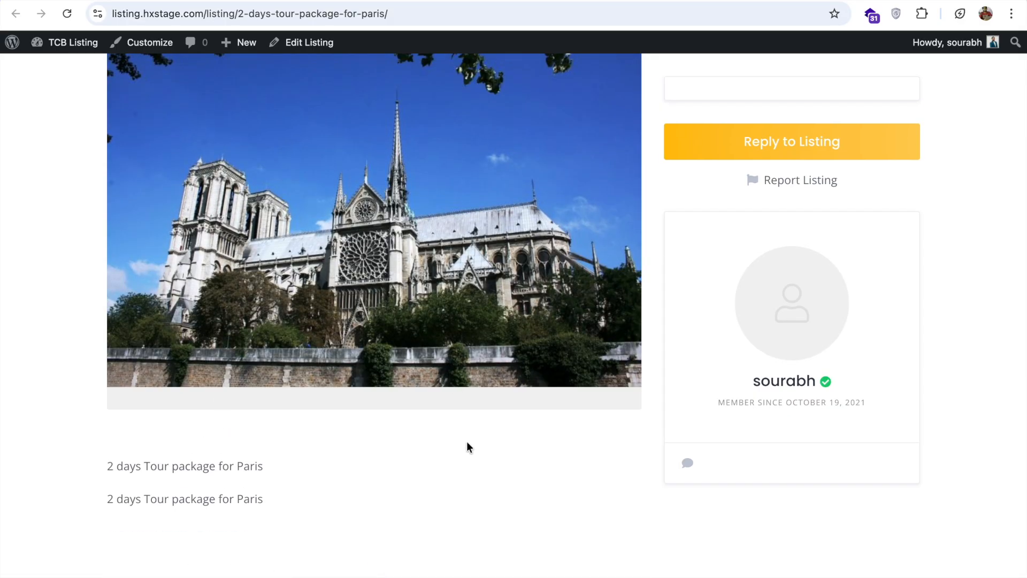
pyautogui.scroll(2, 468, 447)
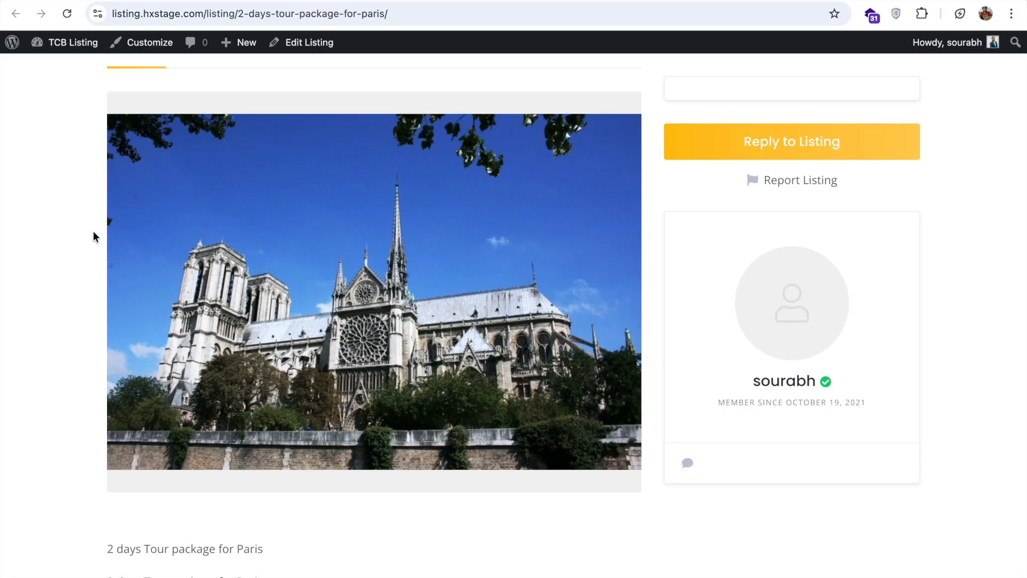
pyautogui.scroll(3, 93, 230)
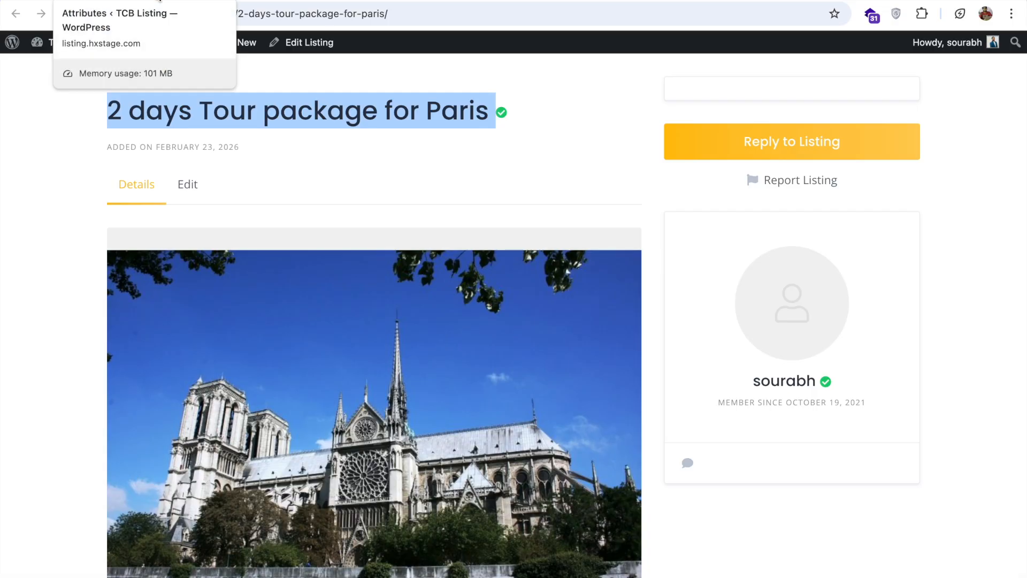
# Step: Switch from the Paris tour page to the WordPress admin and open the listings overview
pyautogui.click(160, 1)
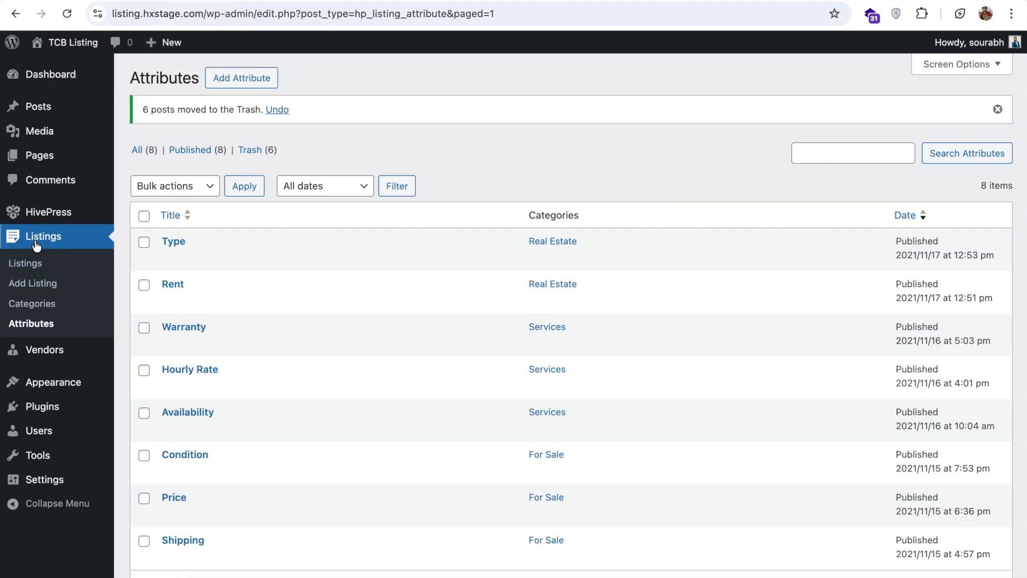
pyautogui.click(54, 242)
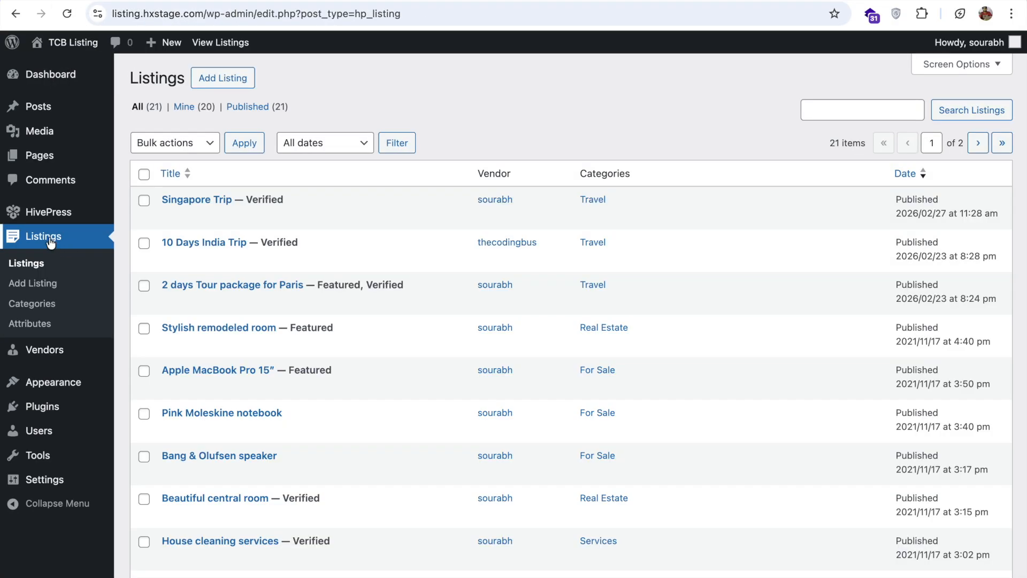
# Step: Open the listing attributes overview and review the live Paris tour page's title, image and description
pyautogui.click(34, 325)
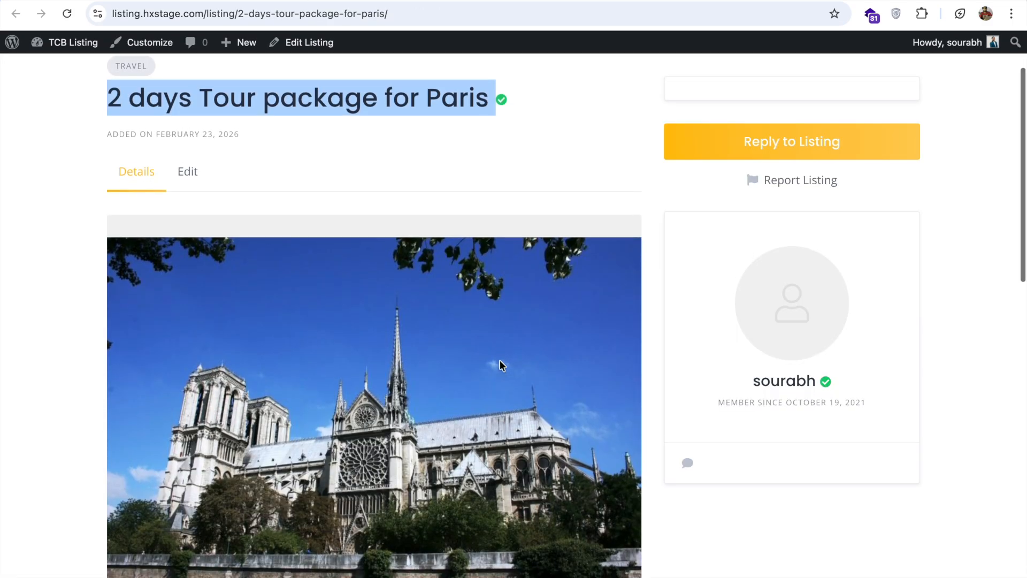
pyautogui.click(391, 99)
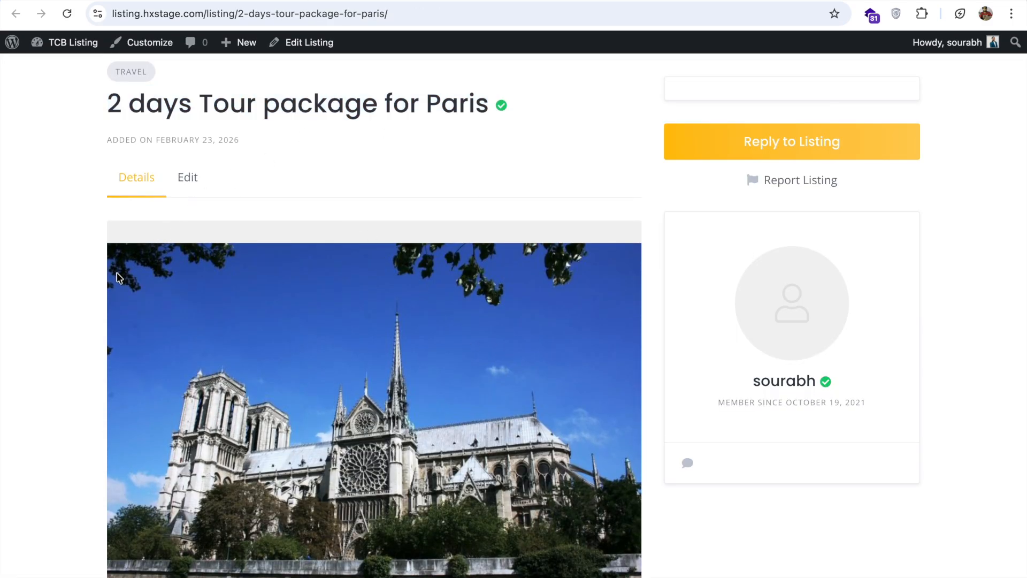
pyautogui.scroll(-3, 116, 273)
pyautogui.scroll(-2, 166, 284)
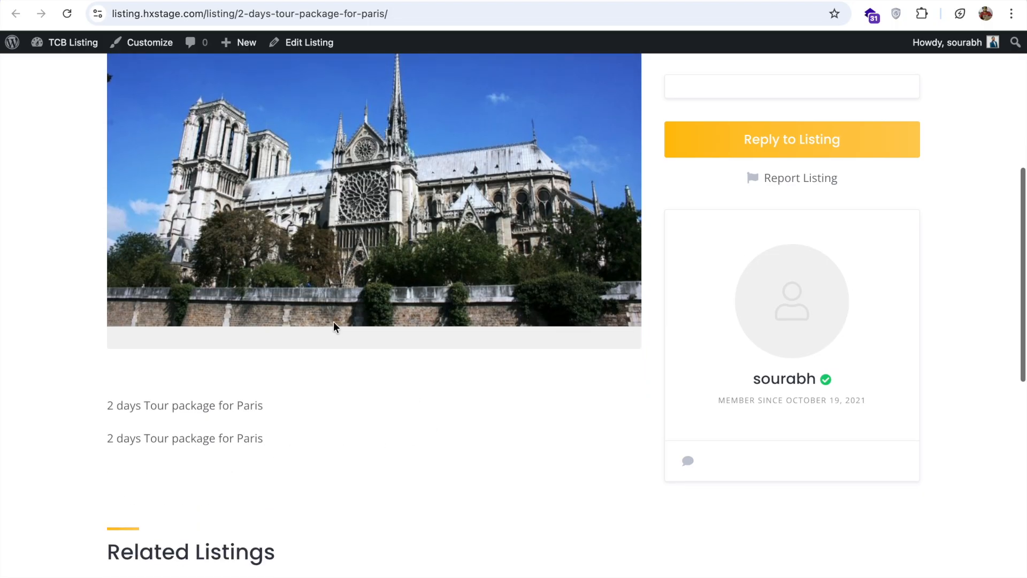
pyautogui.scroll(2, 333, 323)
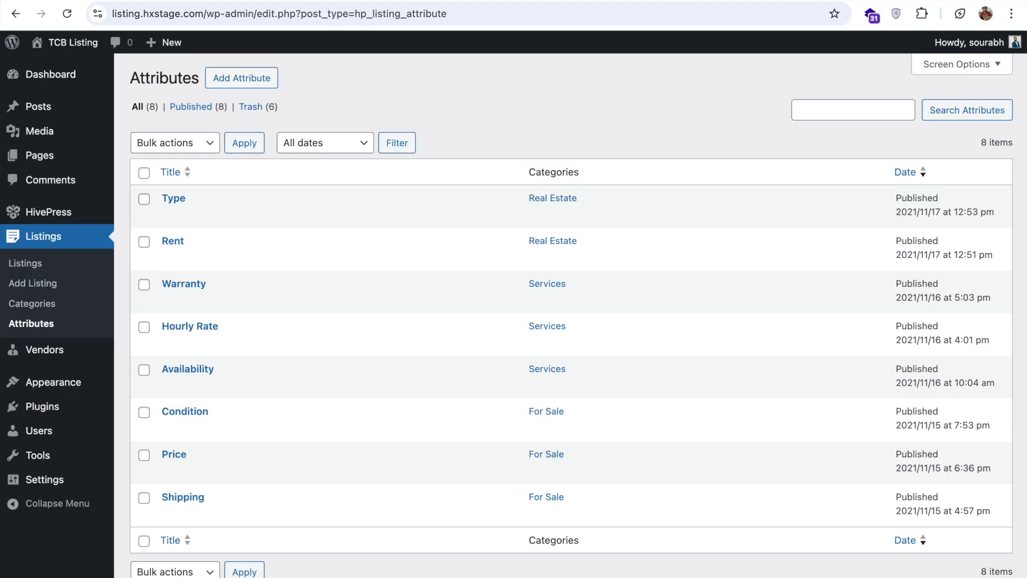
# Step: Start a new listing attribute titled Duration, allow front-end editing, and set its field name to duration
pyautogui.click(241, 89)
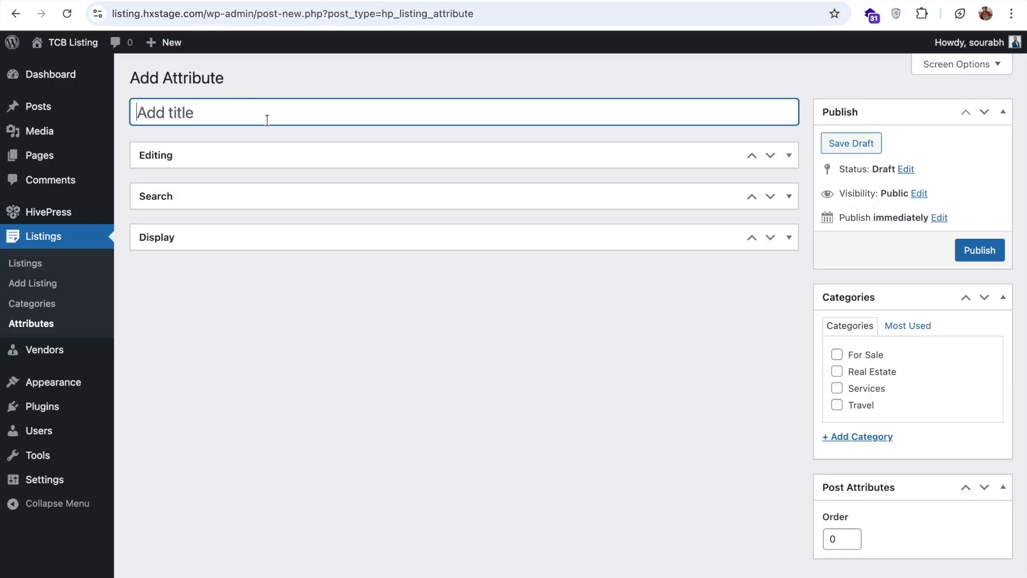
pyautogui.write('Duration')
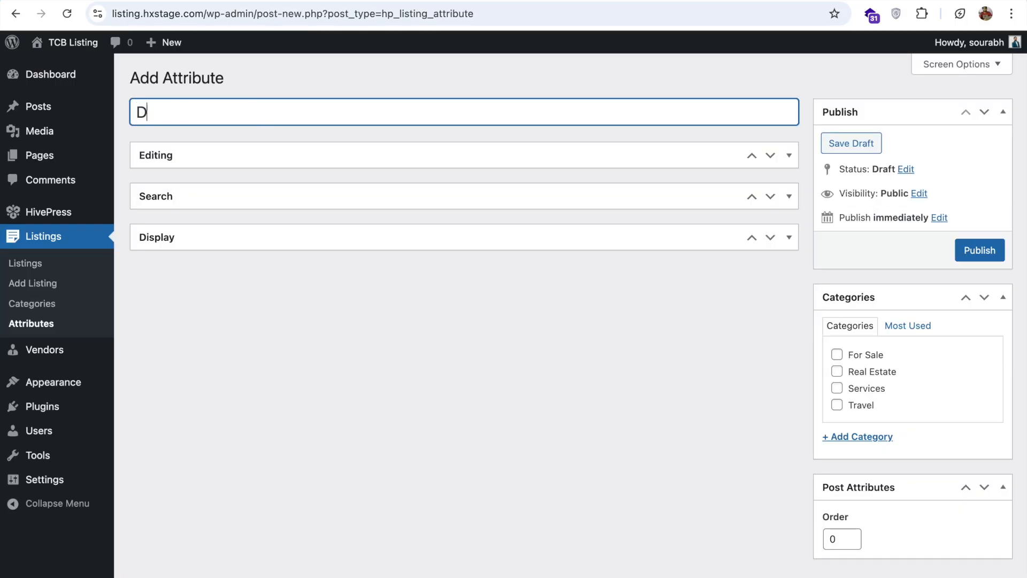
pyautogui.click(787, 157)
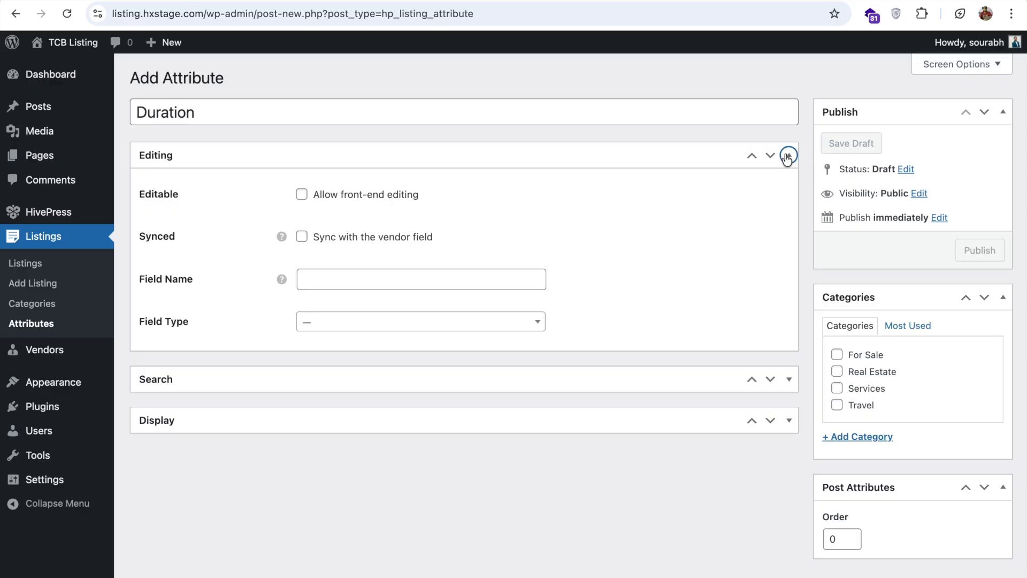
pyautogui.click(301, 194)
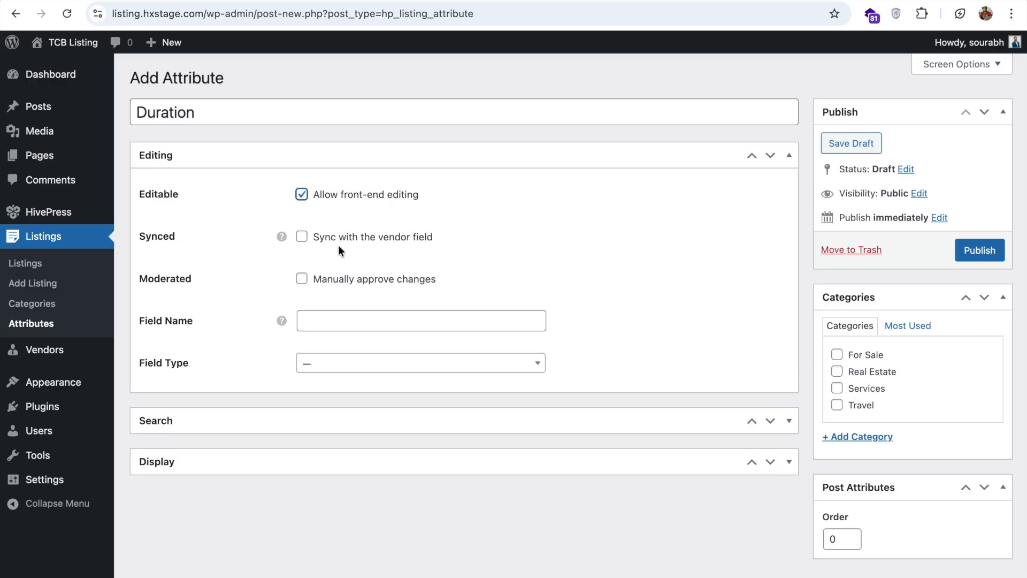
pyautogui.click(368, 319)
pyautogui.write('duration')
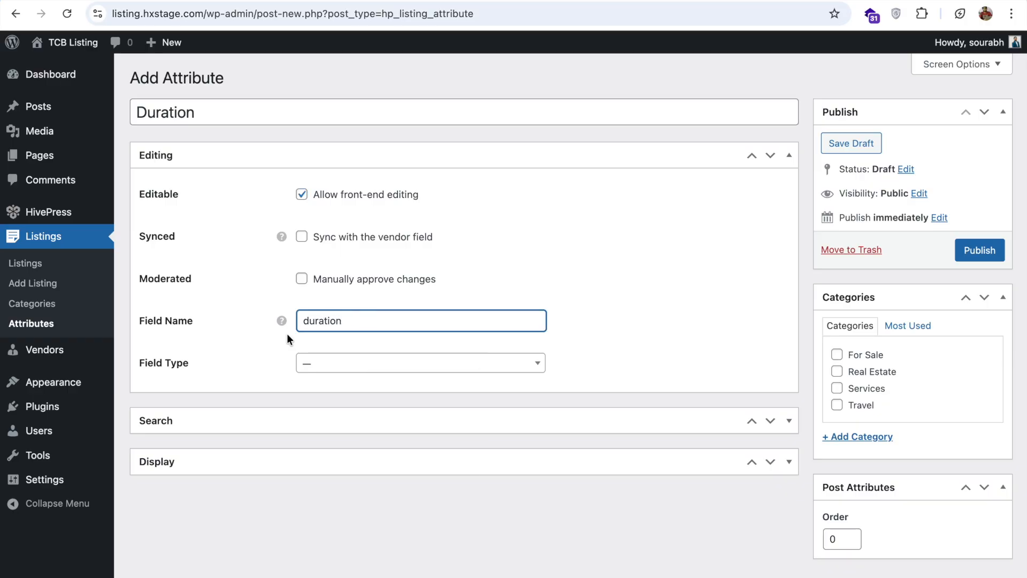
# Step: Look through the available field types and set the Duration attribute's editing field type to Text
pyautogui.click(328, 364)
pyautogui.scroll(-1, 356, 476)
pyautogui.scroll(-4, 359, 476)
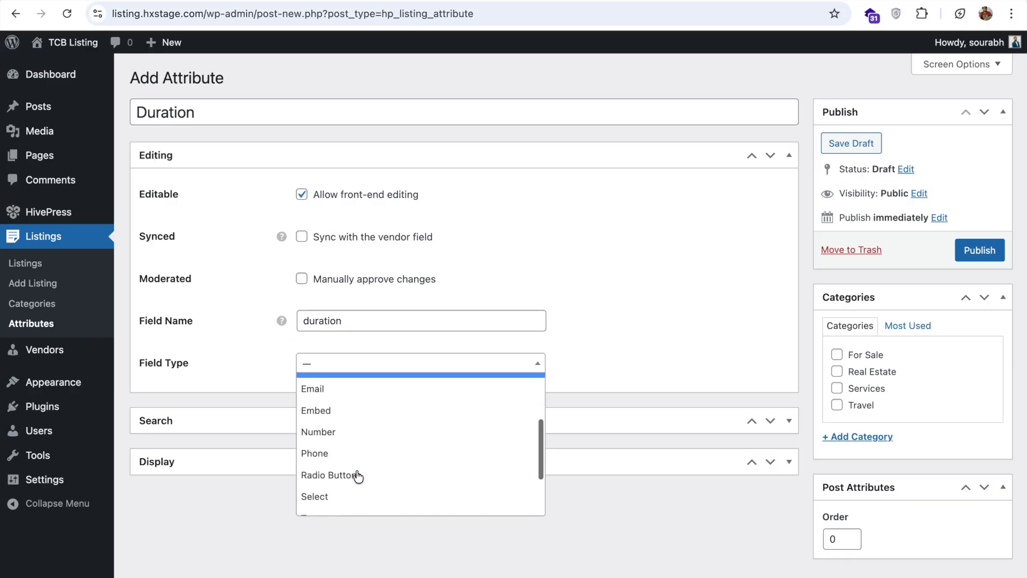
pyautogui.scroll(5, 359, 476)
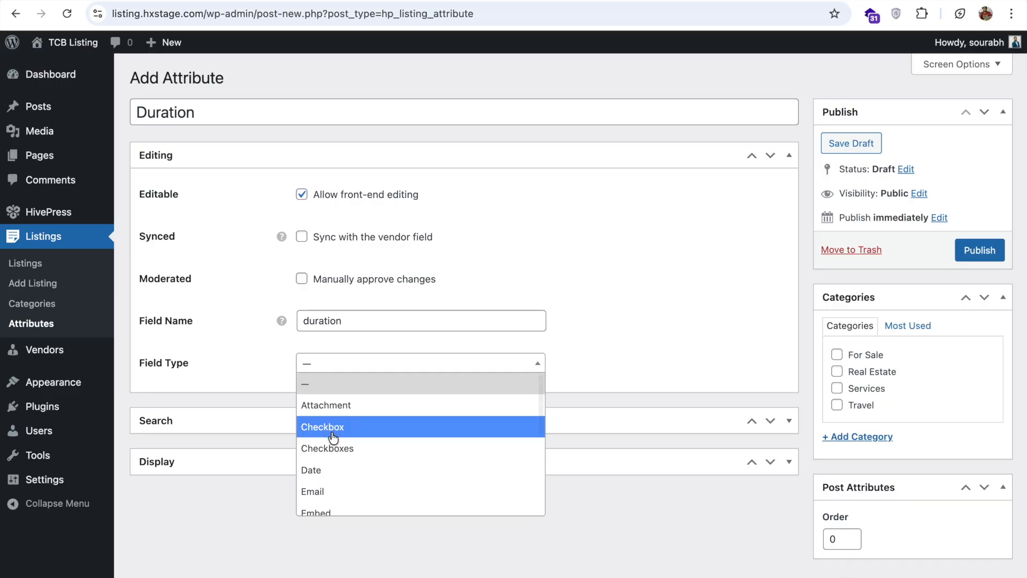
pyautogui.scroll(-5, 348, 471)
pyautogui.scroll(-2, 347, 471)
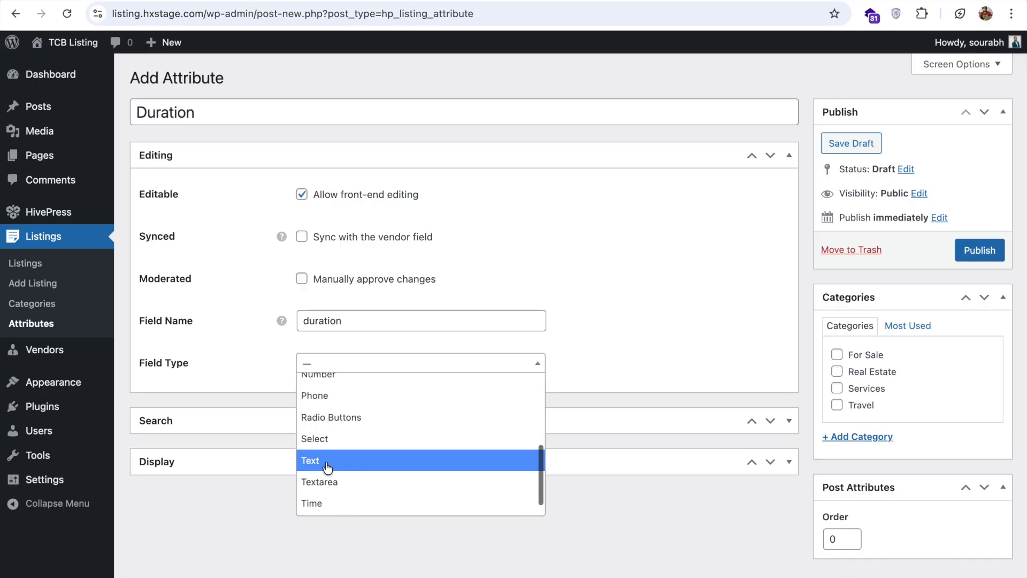
pyautogui.click(328, 468)
# Step: Make the Duration attribute filterable in the filter form and include it in keyword search
pyautogui.scroll(-4, 290, 424)
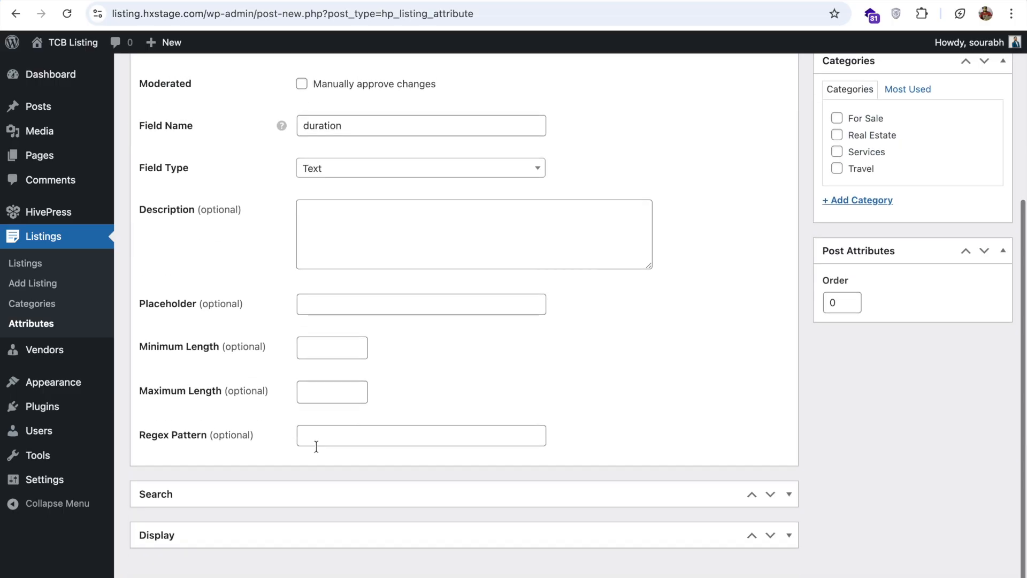
pyautogui.click(789, 492)
pyautogui.scroll(-3, 639, 498)
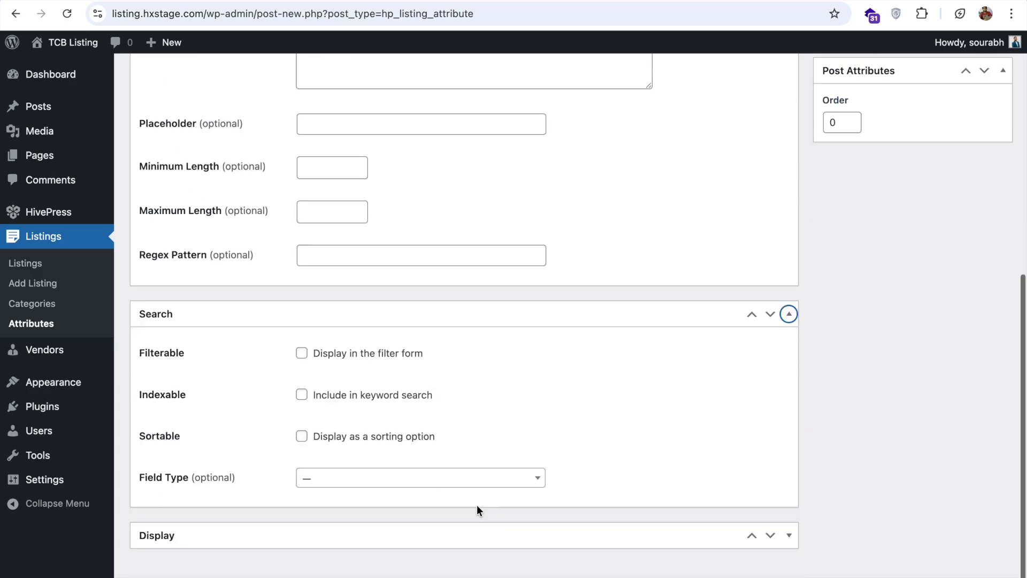
pyautogui.click(303, 355)
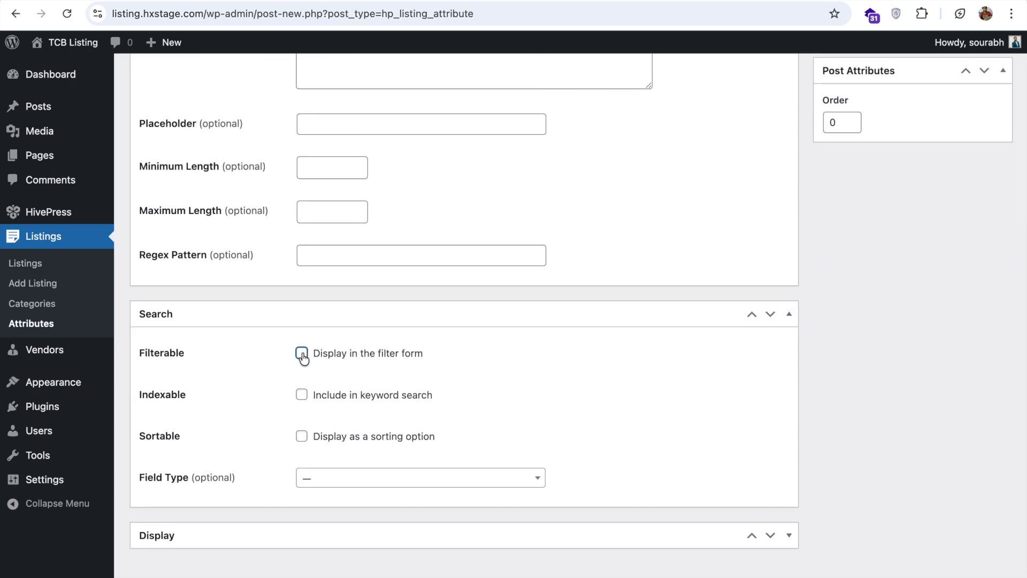
pyautogui.click(302, 396)
# Step: Include Duration in the related criteria with Page (primary) as its display area, and publish the attribute
pyautogui.click(789, 536)
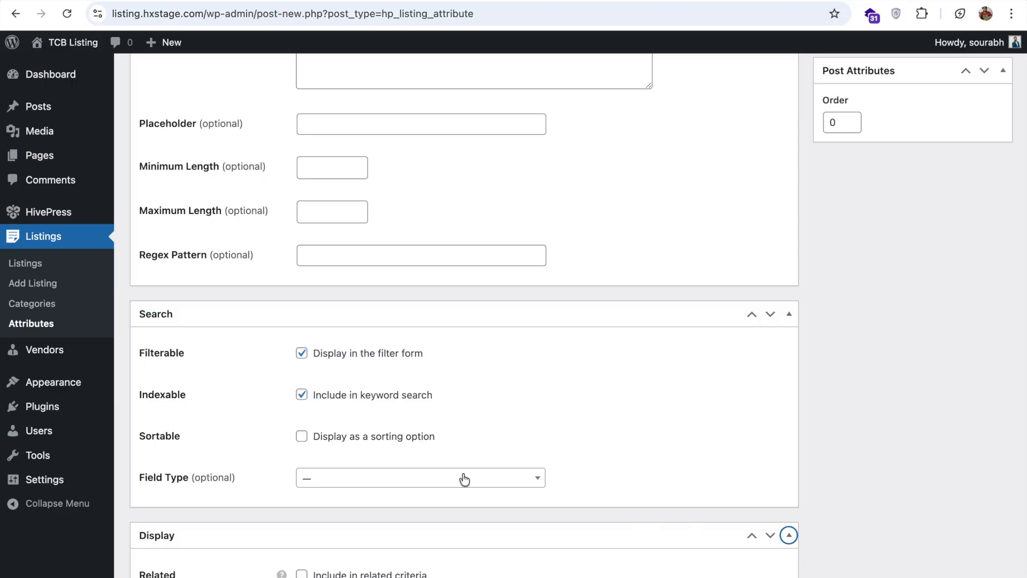
pyautogui.scroll(-2, 461, 477)
pyautogui.click(302, 475)
pyautogui.click(367, 514)
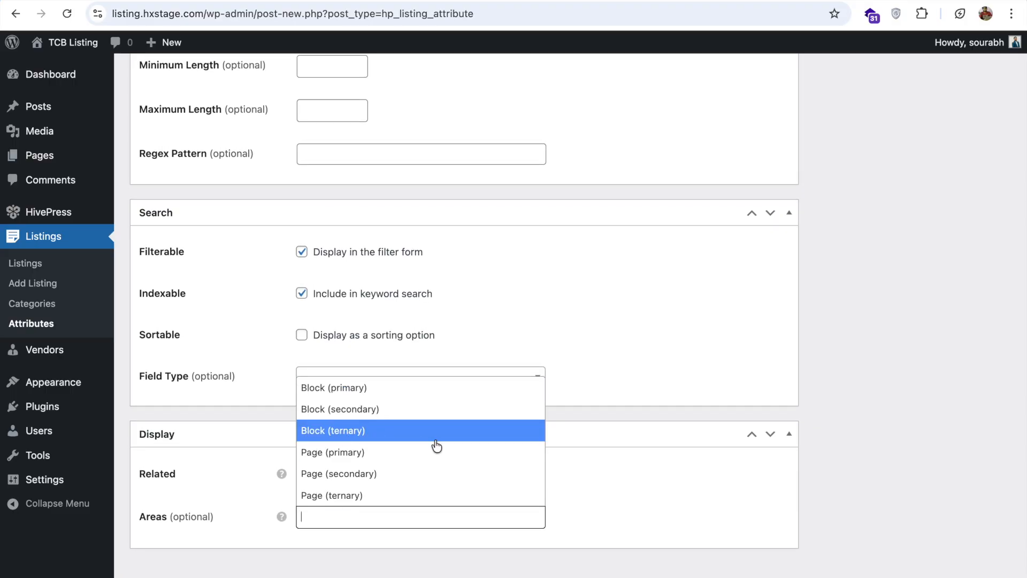
pyautogui.click(347, 454)
pyautogui.scroll(-3, 732, 556)
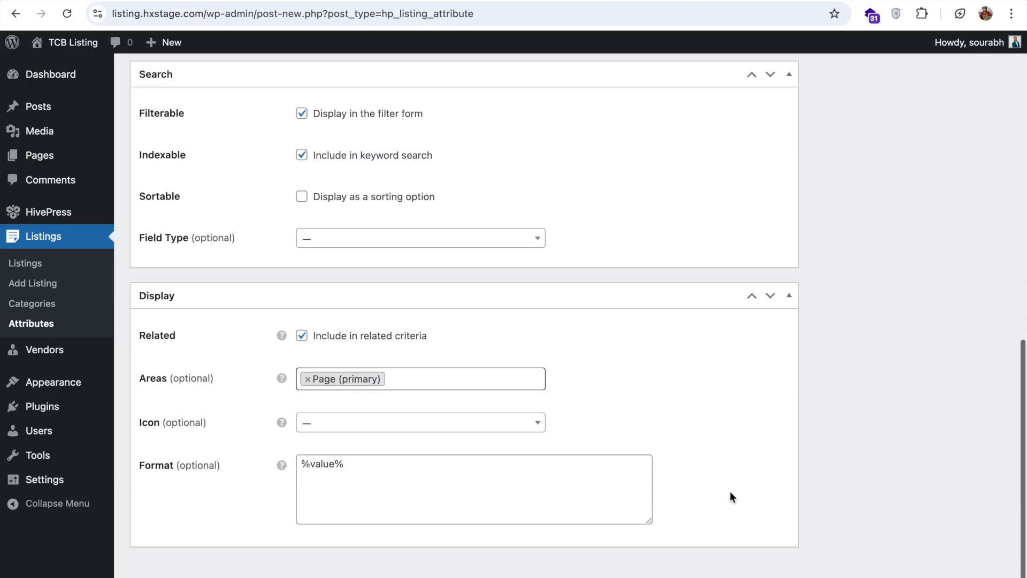
pyautogui.scroll(20, 732, 496)
pyautogui.click(977, 256)
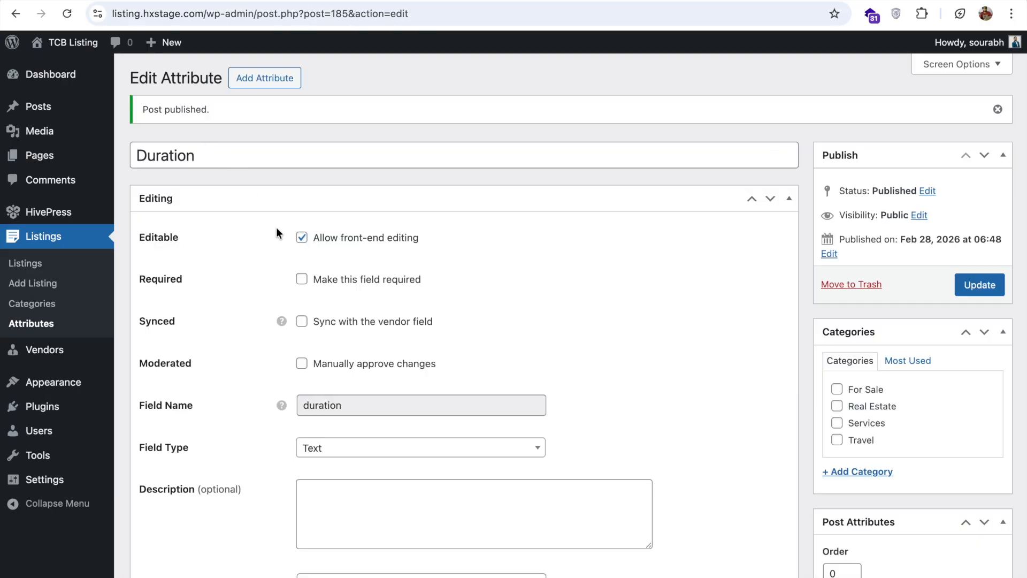
# Step: Start another listing attribute titled Price with the field name newprice, and allow front-end editing for it
pyautogui.click(274, 80)
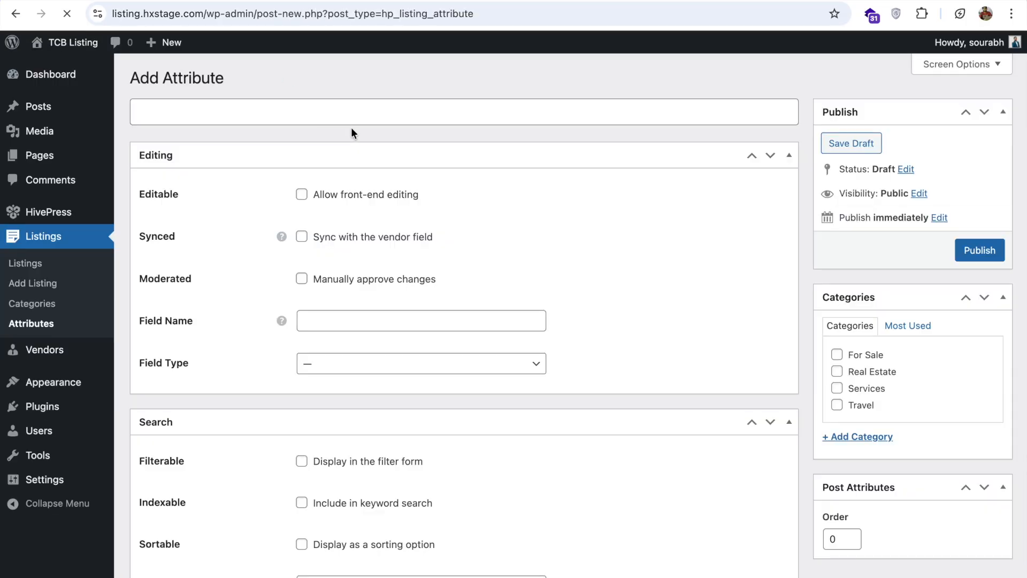
pyautogui.write('Price')
pyautogui.click(320, 276)
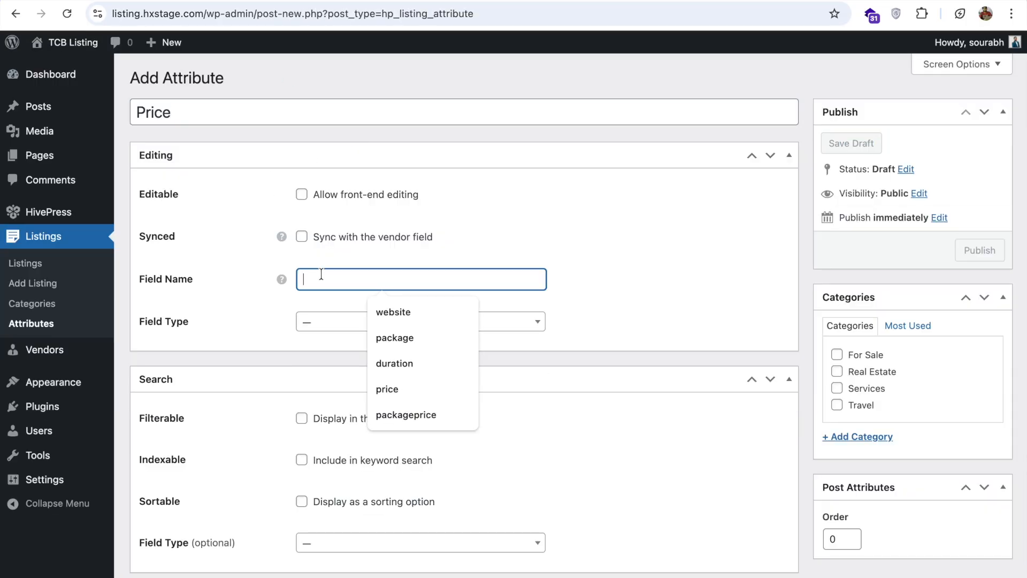
pyautogui.write('newprice')
pyautogui.click(302, 196)
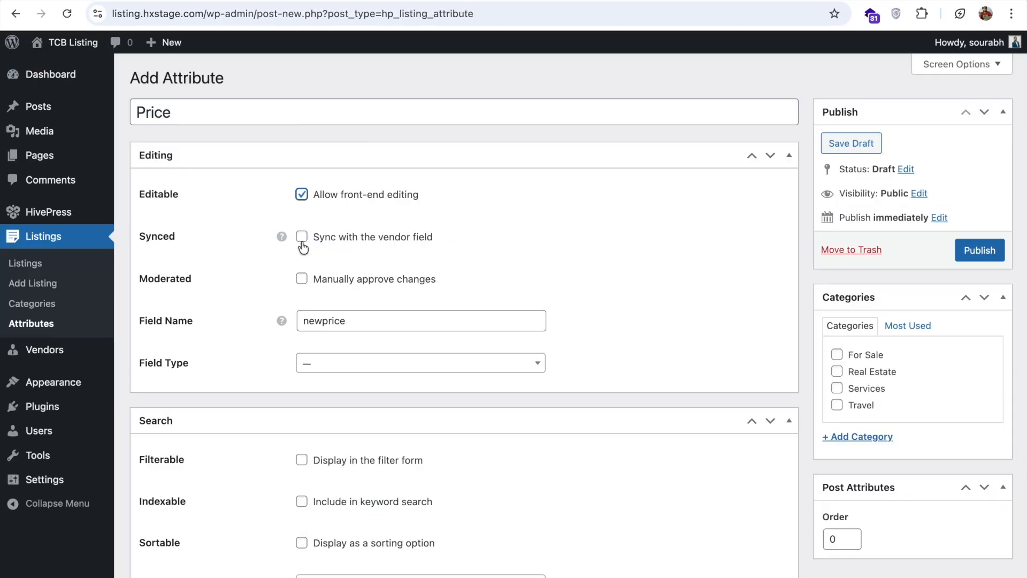
# Step: Set the Price attribute's editing field type to Number
pyautogui.scroll(-3, 291, 326)
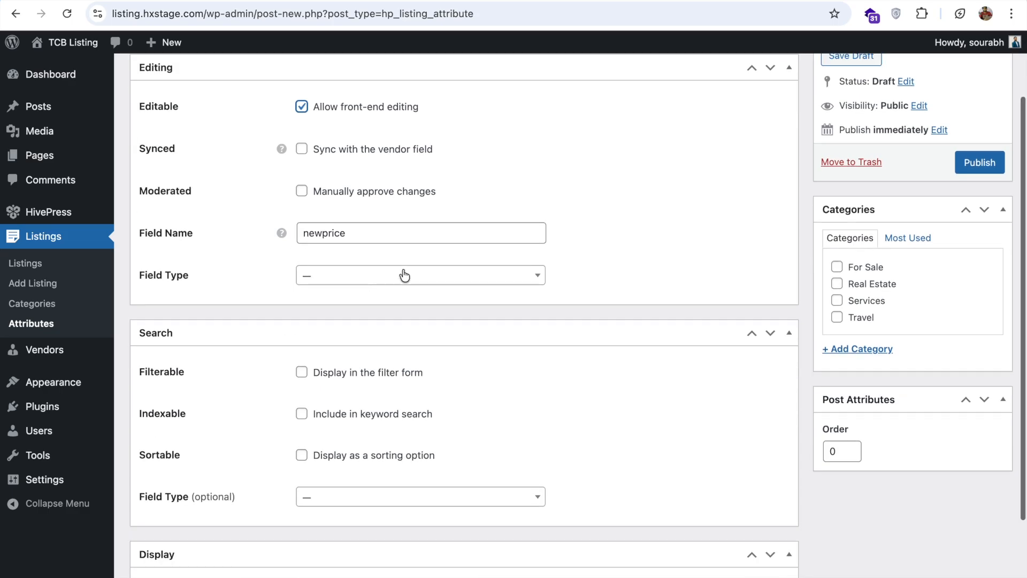
pyautogui.click(404, 276)
pyautogui.scroll(-5, 390, 346)
pyautogui.click(365, 339)
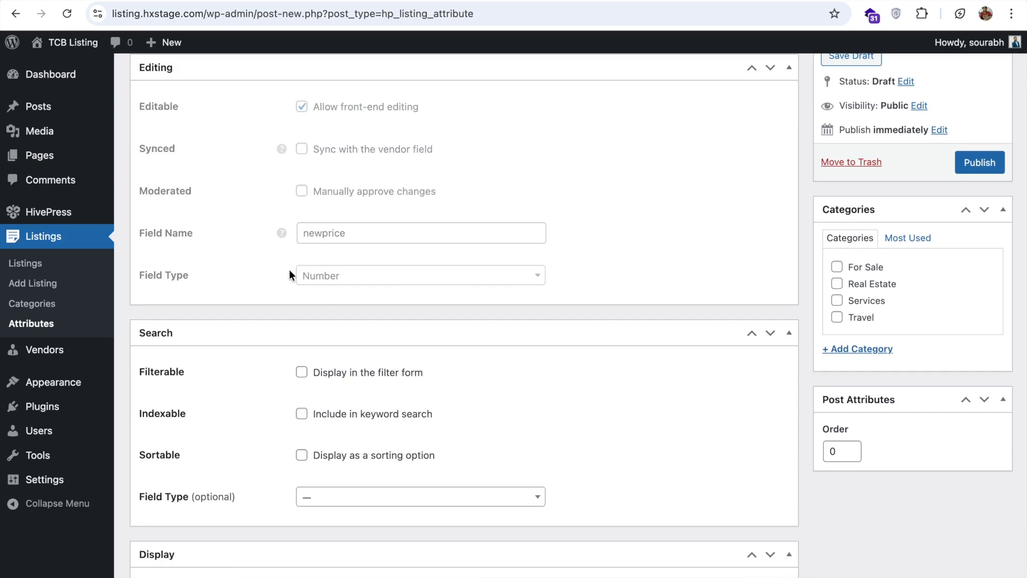
# Step: Display the Price attribute in the filter form and include it in keyword search
pyautogui.scroll(-3, 289, 271)
pyautogui.scroll(-7, 289, 272)
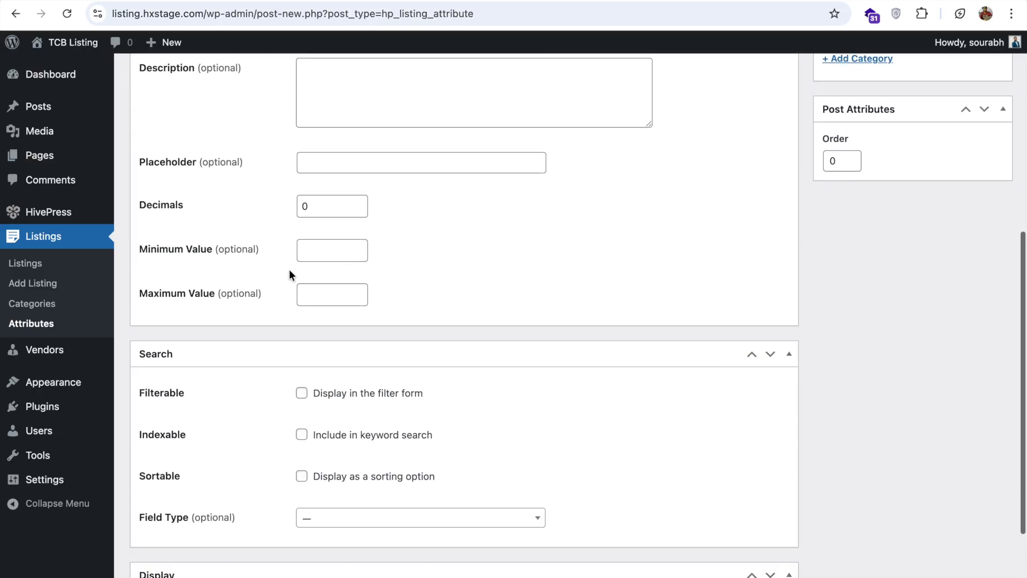
pyautogui.click(302, 289)
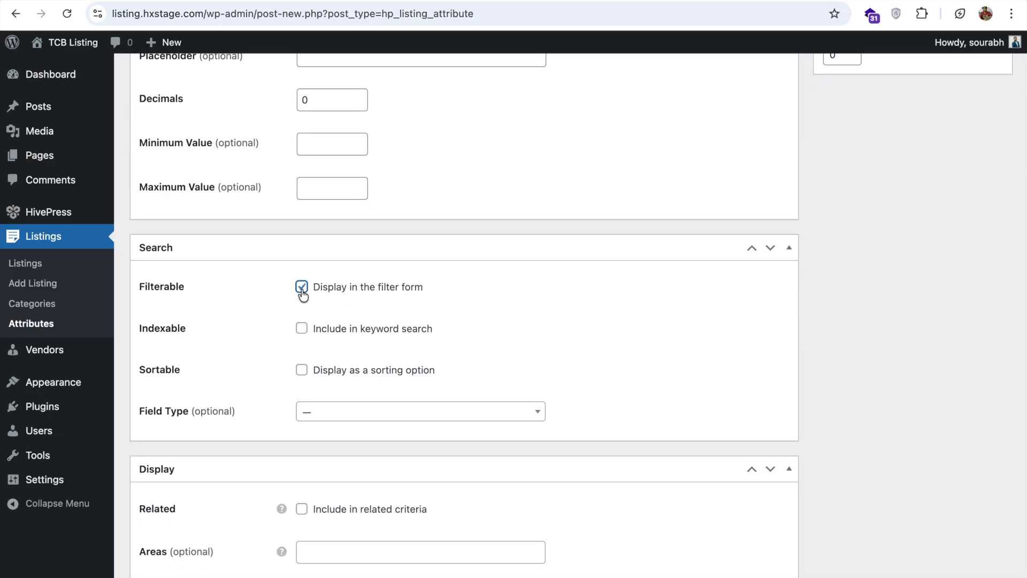
pyautogui.click(301, 328)
# Step: Include Price in the related criteria with Page (primary) as its display area, and publish the attribute
pyautogui.scroll(-1, 282, 397)
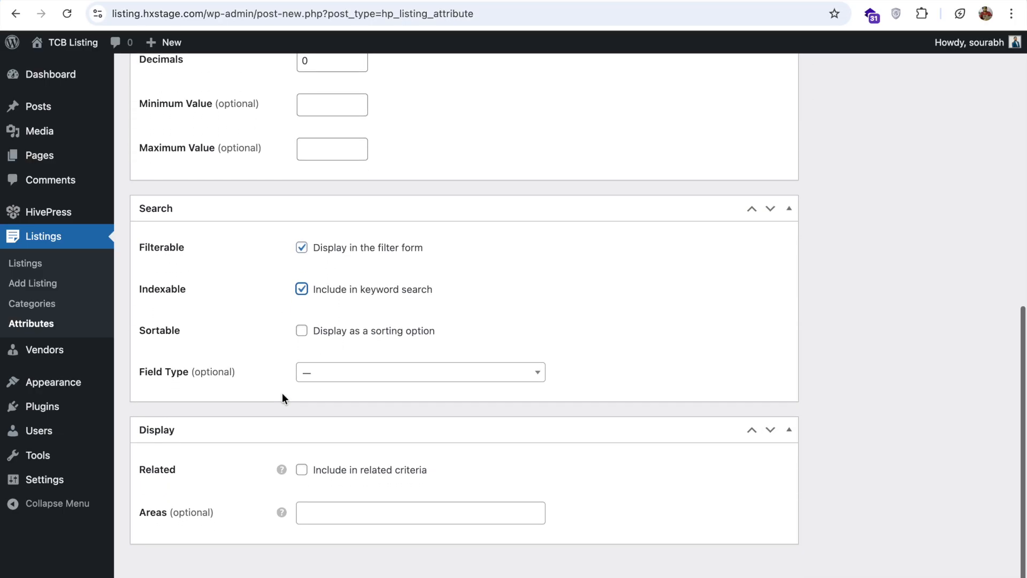
pyautogui.click(303, 475)
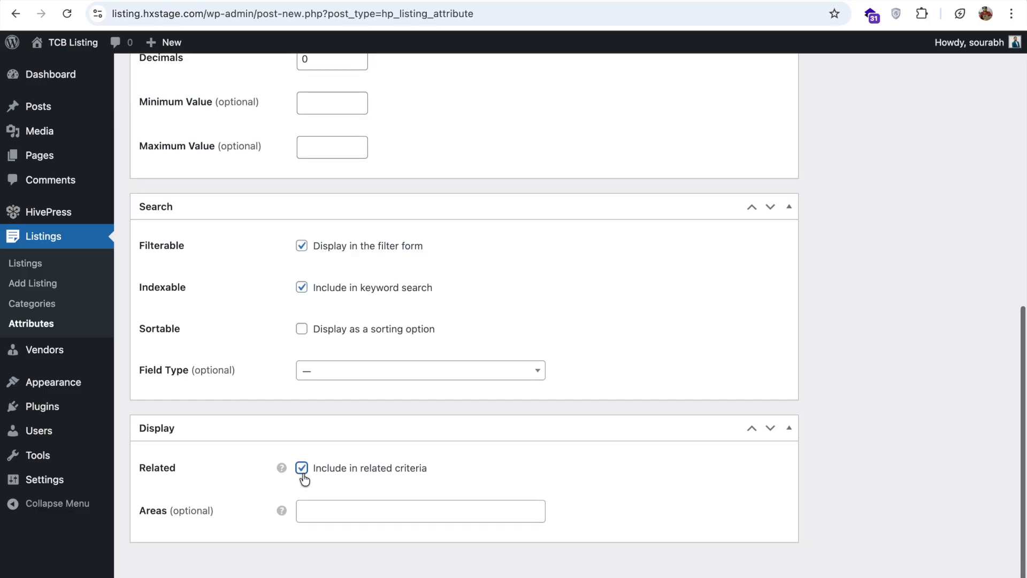
pyautogui.click(368, 515)
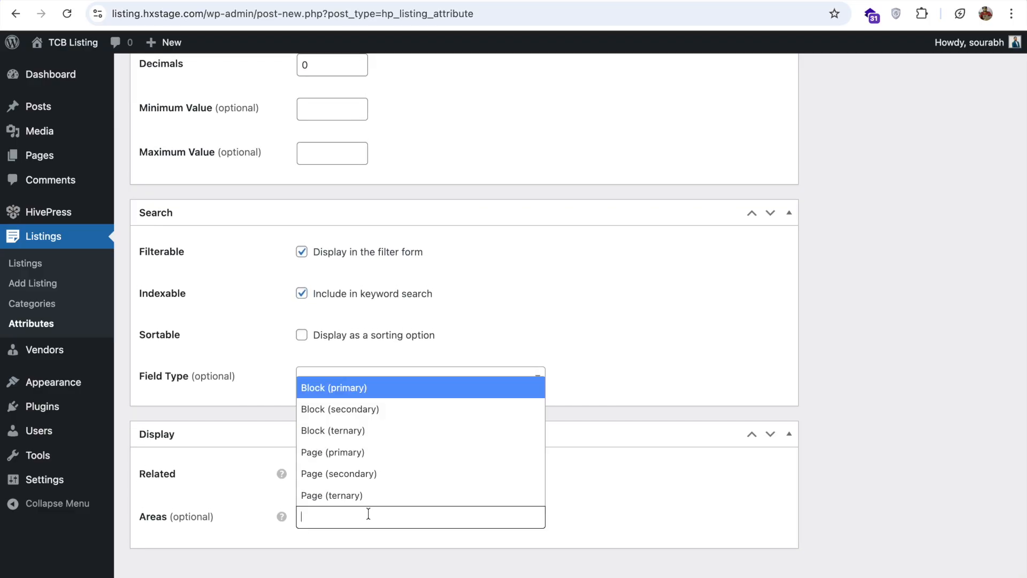
pyautogui.click(352, 453)
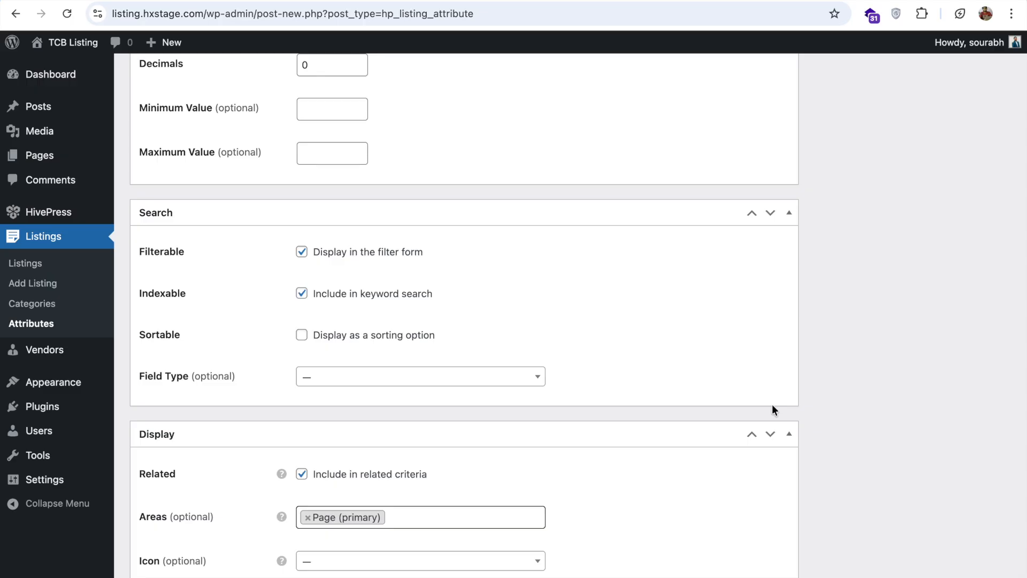
pyautogui.scroll(10, 772, 403)
pyautogui.click(965, 251)
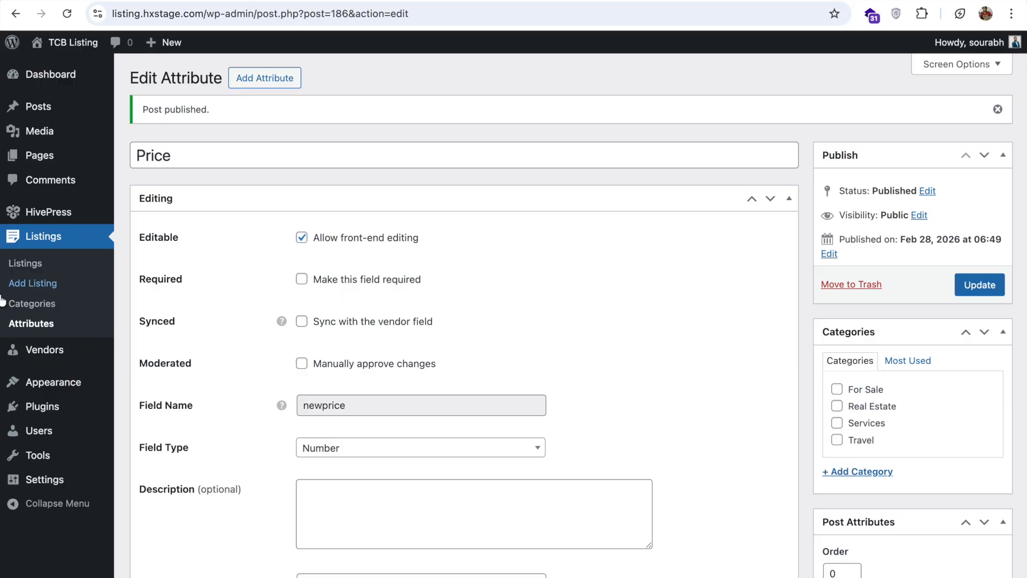
# Step: Open the admin listings overview, reload the live Paris tour page to check its details, and return to the overview
pyautogui.click(27, 263)
pyautogui.click(310, 12)
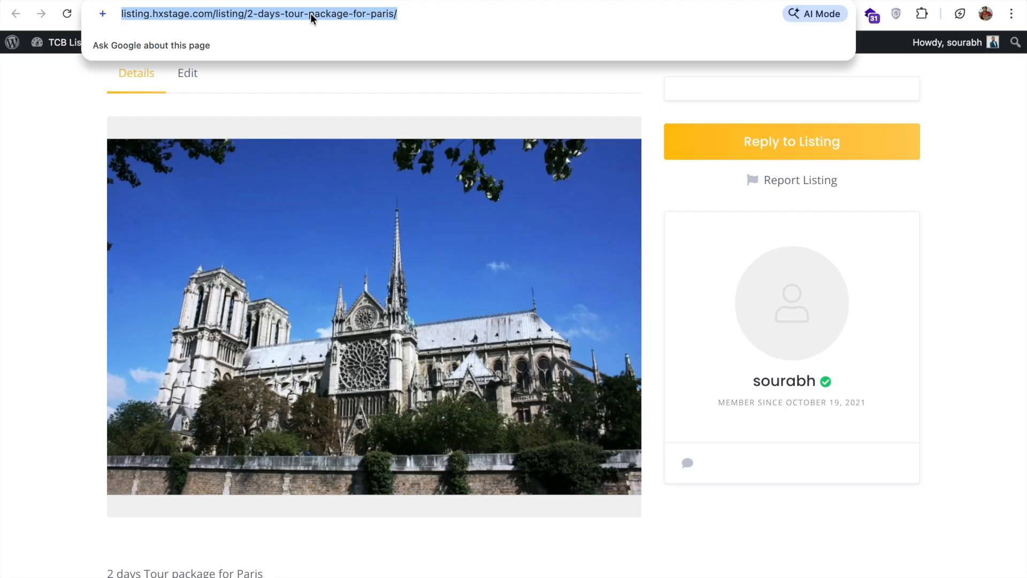
pyautogui.press('Return')
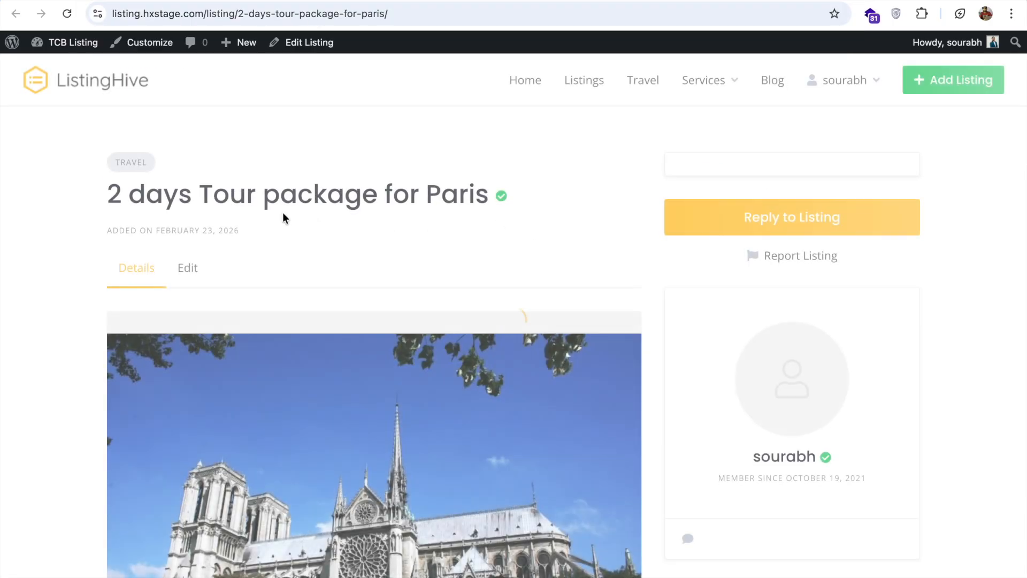
pyautogui.scroll(2, 264, 213)
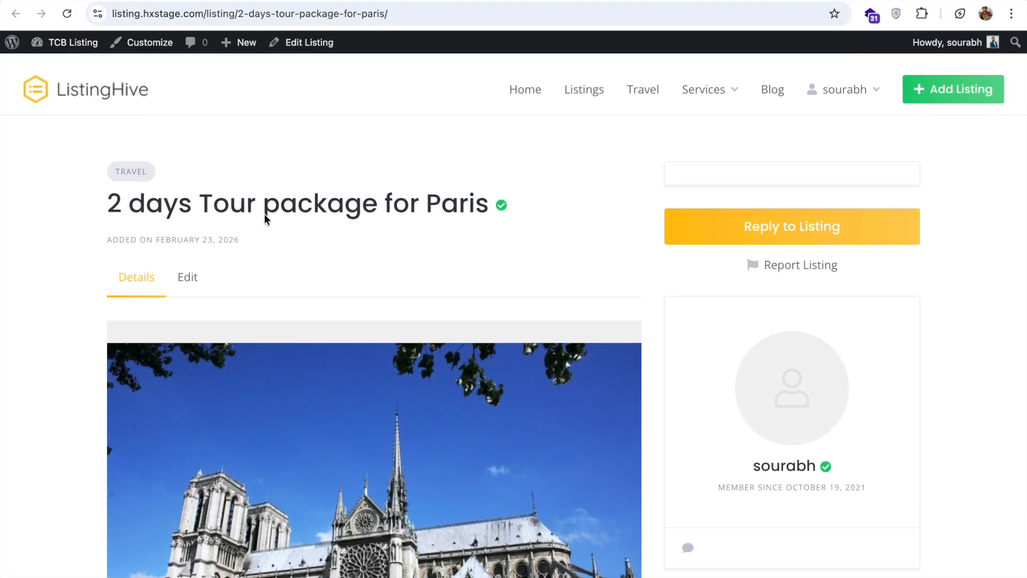
pyautogui.hotkey('ctrl', 'shift', 'Tab')
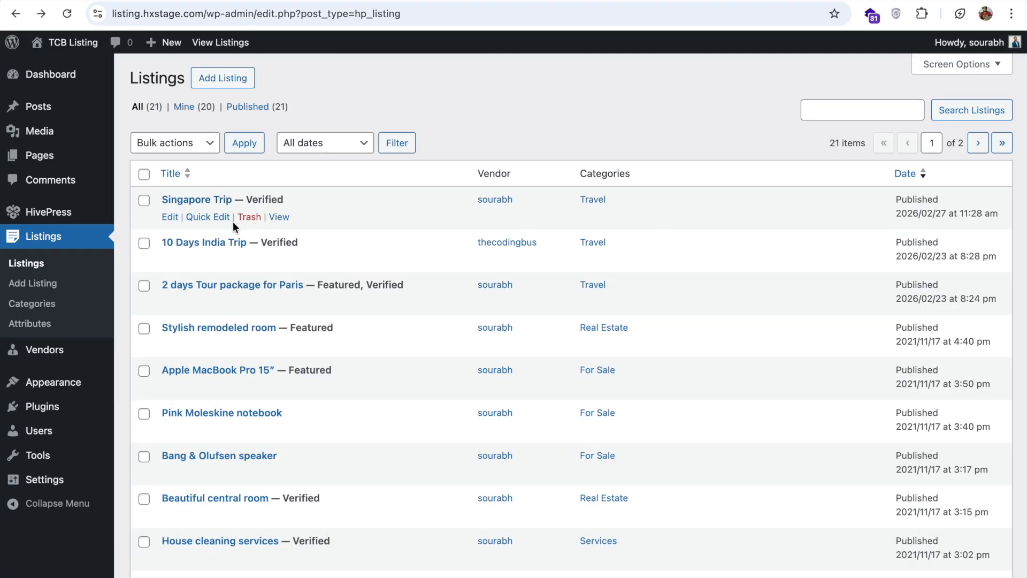
# Step: Open the Singapore Trip listing for editing and set its Duration attribute to "10 Days"
pyautogui.click(171, 218)
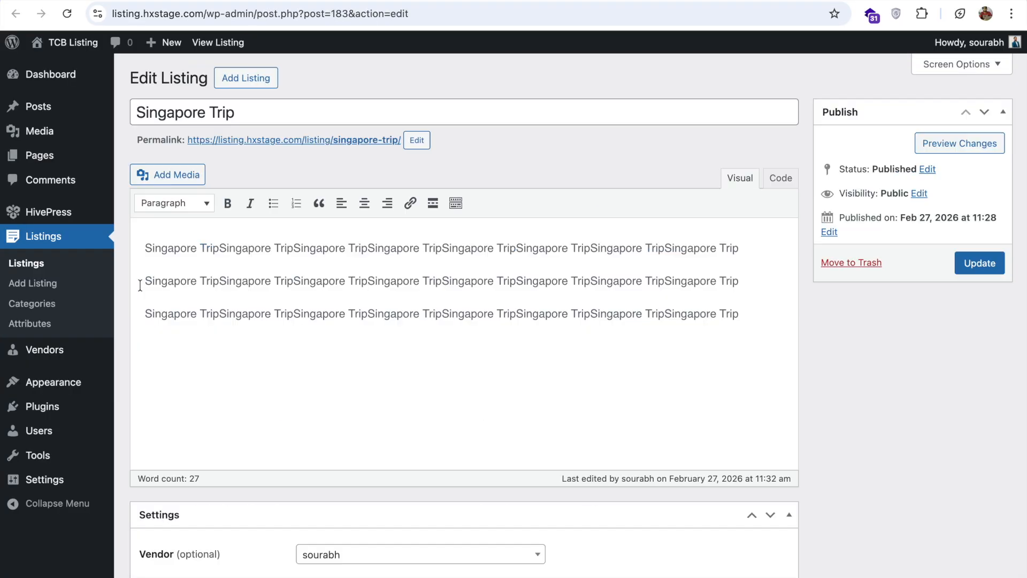
pyautogui.scroll(-8, 123, 281)
pyautogui.scroll(-3, 124, 282)
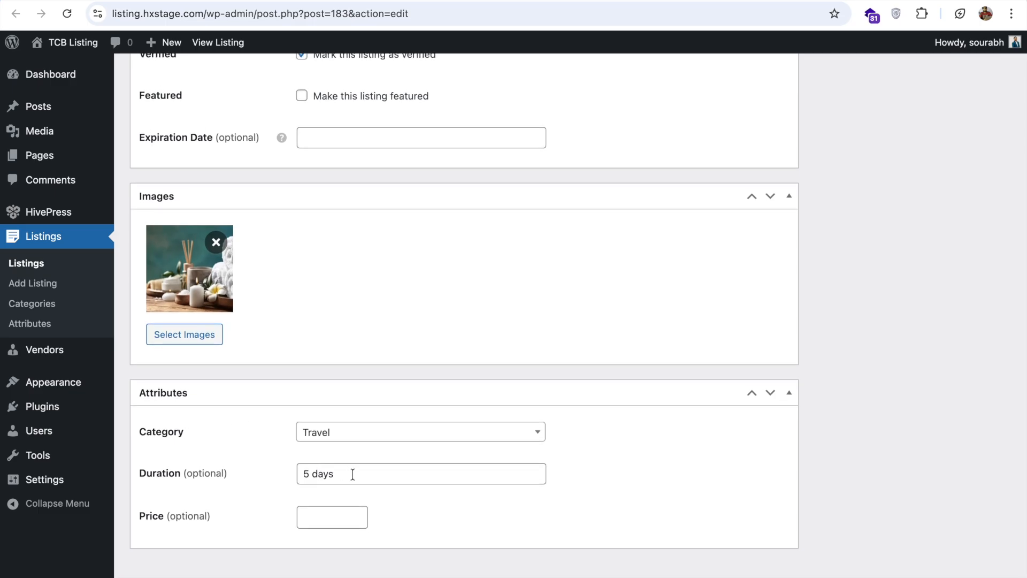
pyautogui.click(352, 475)
pyautogui.hotkey('alt', 'shift', 'Left')
pyautogui.hotkey('alt', 'shift', 'Left')
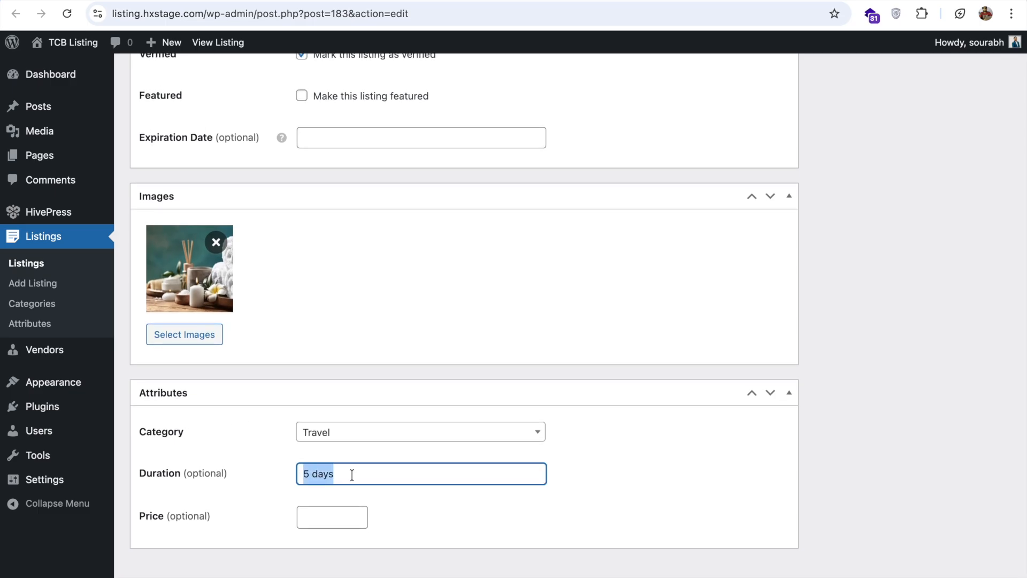
pyautogui.write('10 Days')
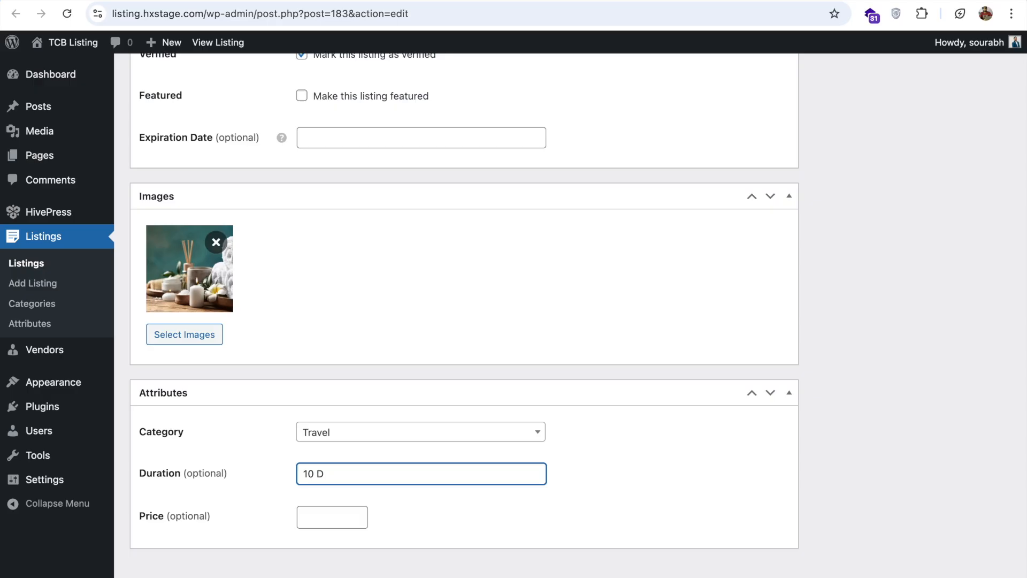
# Step: Set the Singapore Trip listing's Price attribute to 10000 and update the listing
pyautogui.click(348, 517)
pyautogui.write('10000')
pyautogui.click(290, 515)
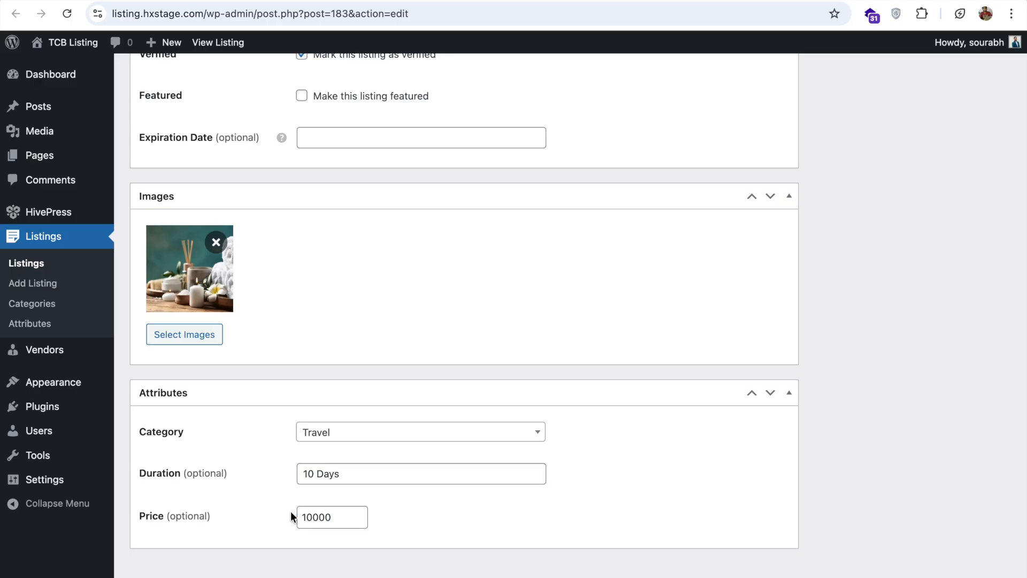
pyautogui.scroll(15, 826, 429)
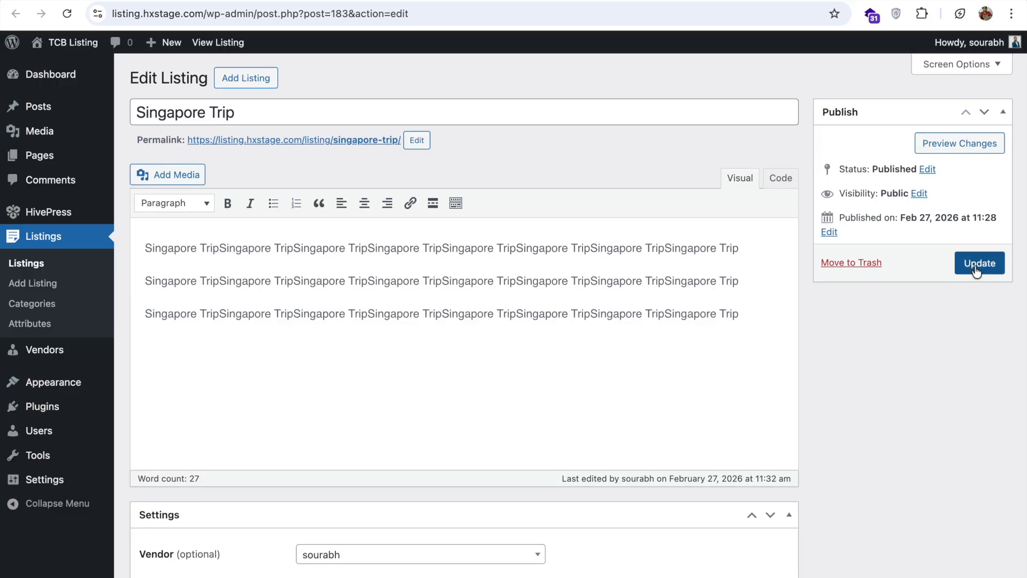
pyautogui.click(980, 269)
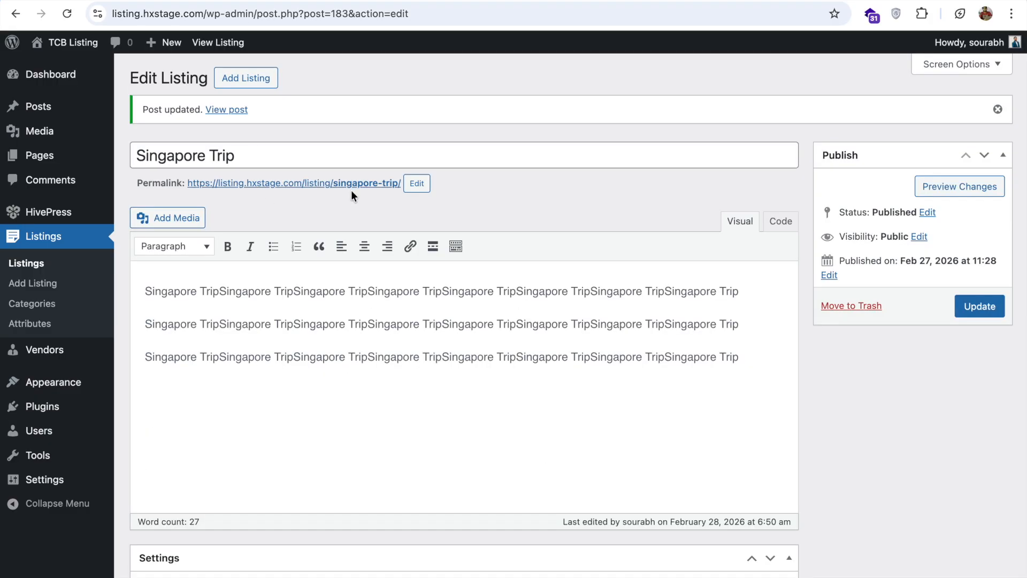
# Step: Open the live Singapore Trip page and examine its displayed duration and price values
pyautogui.click(412, 1)
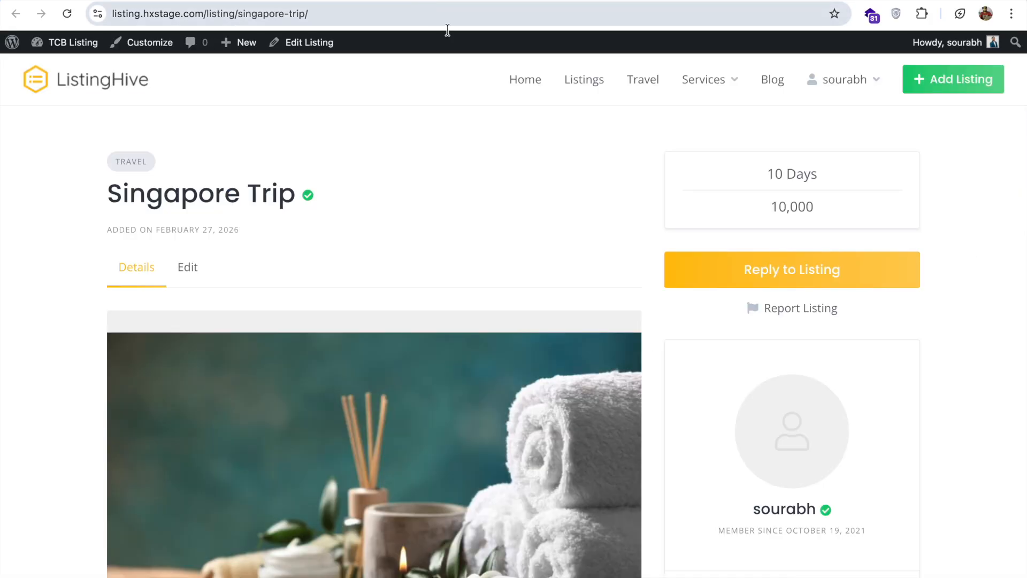
pyautogui.doubleClick(805, 174)
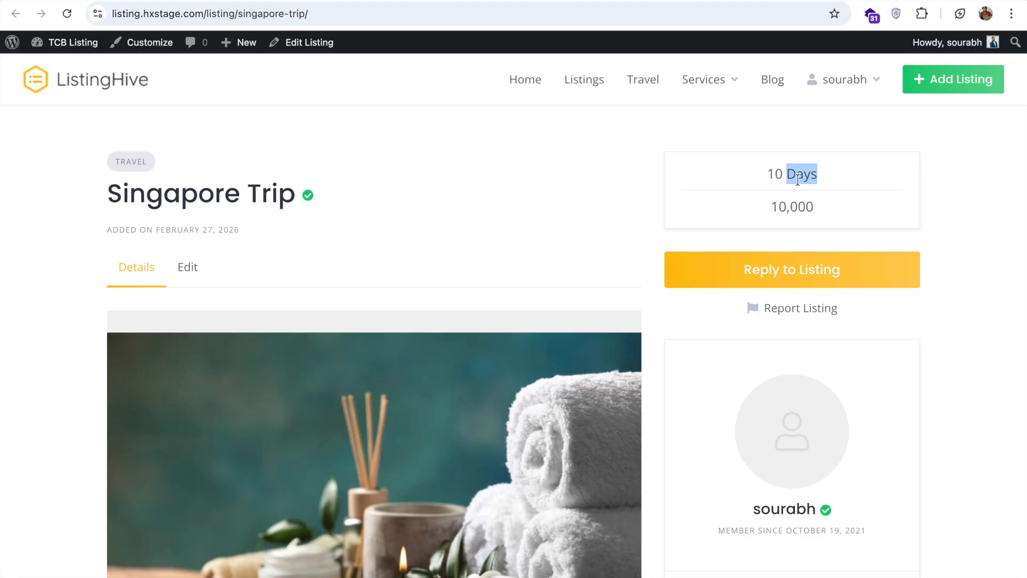
pyautogui.doubleClick(775, 204)
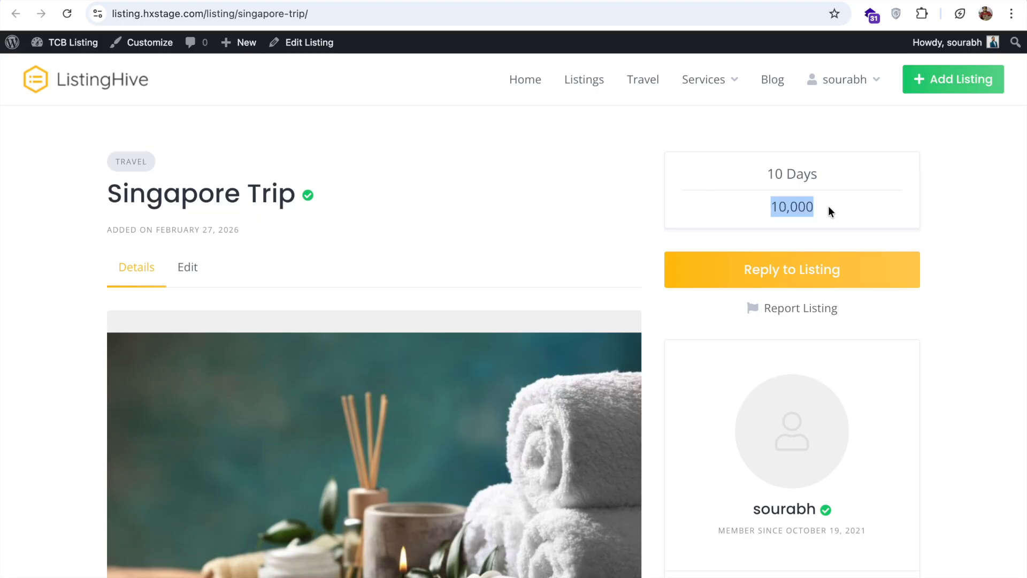
pyautogui.click(666, 173)
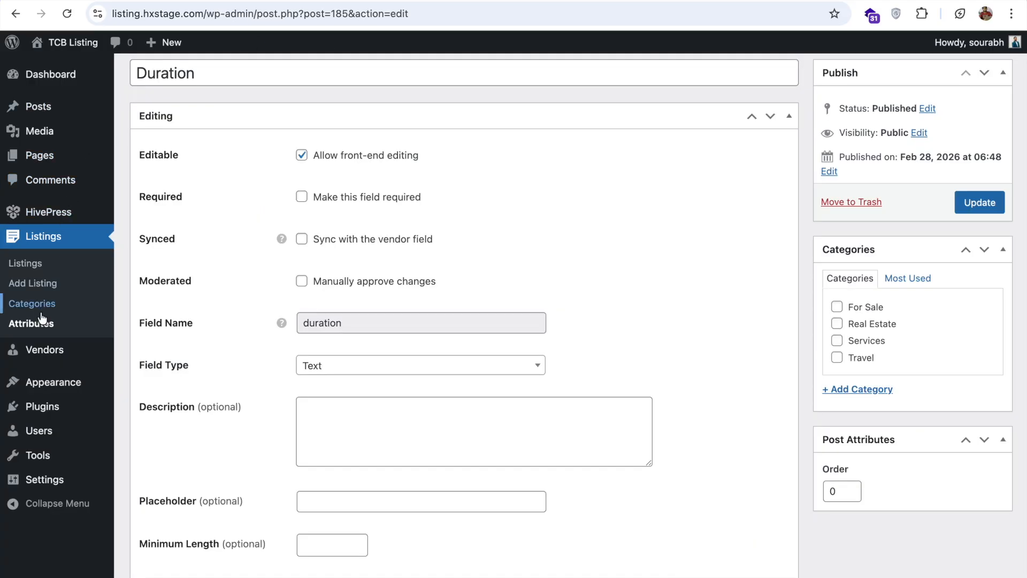
# Step: Open the new uncategorized Price attribute, prefix its display format with "Price -:" before %value%, and update it
pyautogui.click(41, 326)
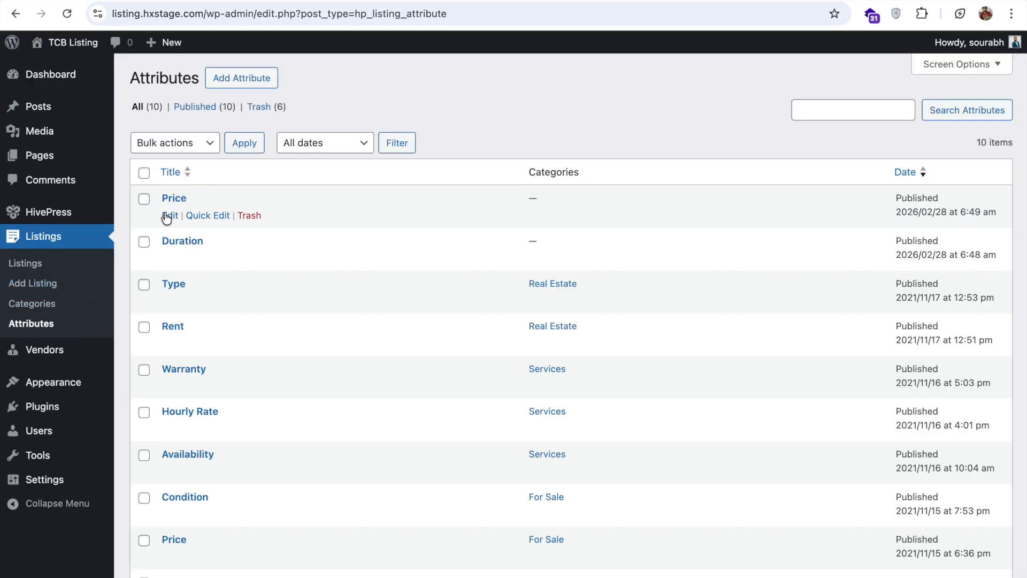
pyautogui.click(169, 215)
pyautogui.click(170, 258)
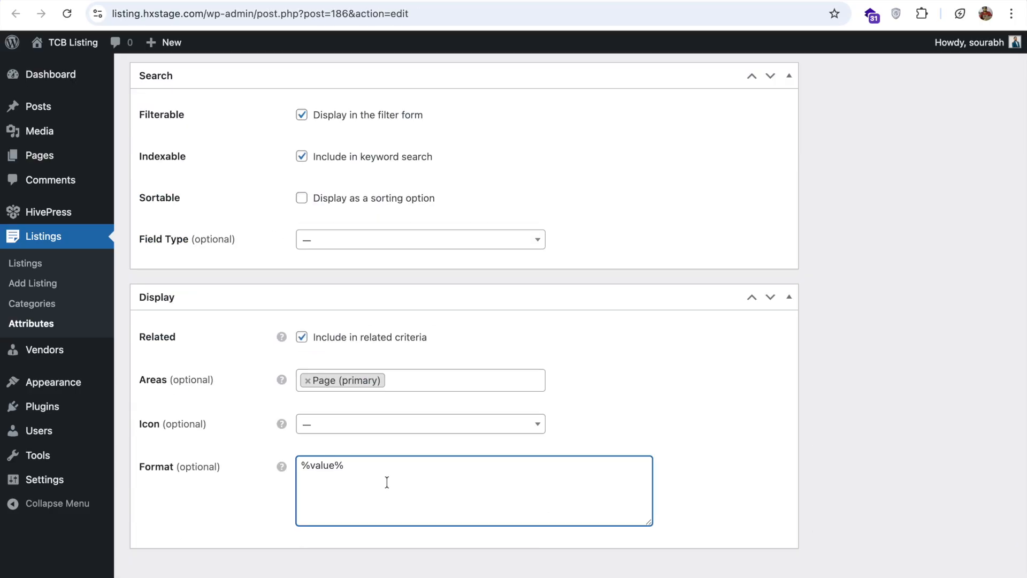
pyautogui.write('Price -:')
pyautogui.scroll(10, 859, 399)
pyautogui.click(980, 244)
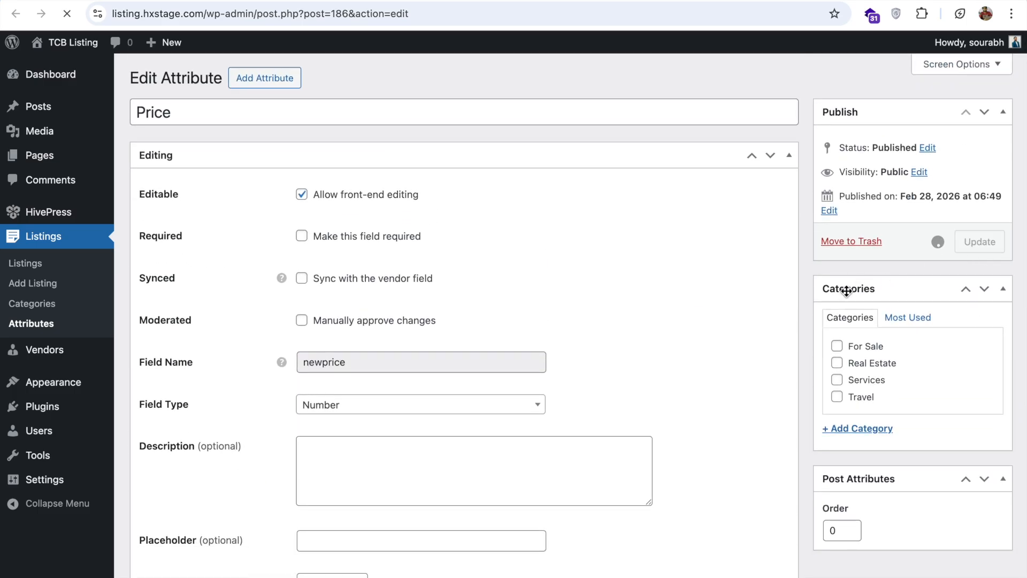
# Step: Reload the live Singapore Trip page and check how the price is labelled
pyautogui.click(688, 7)
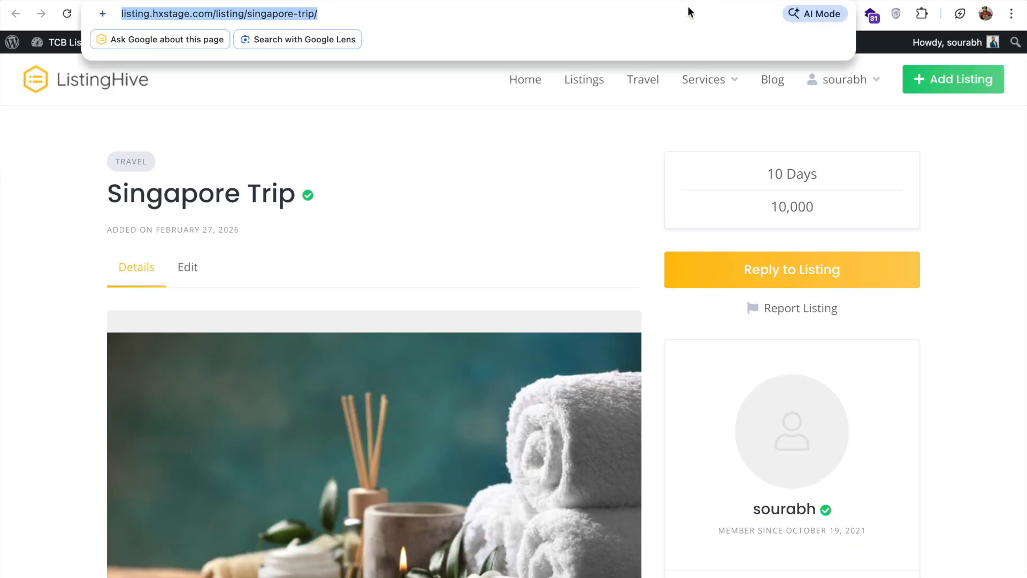
pyautogui.press('Return')
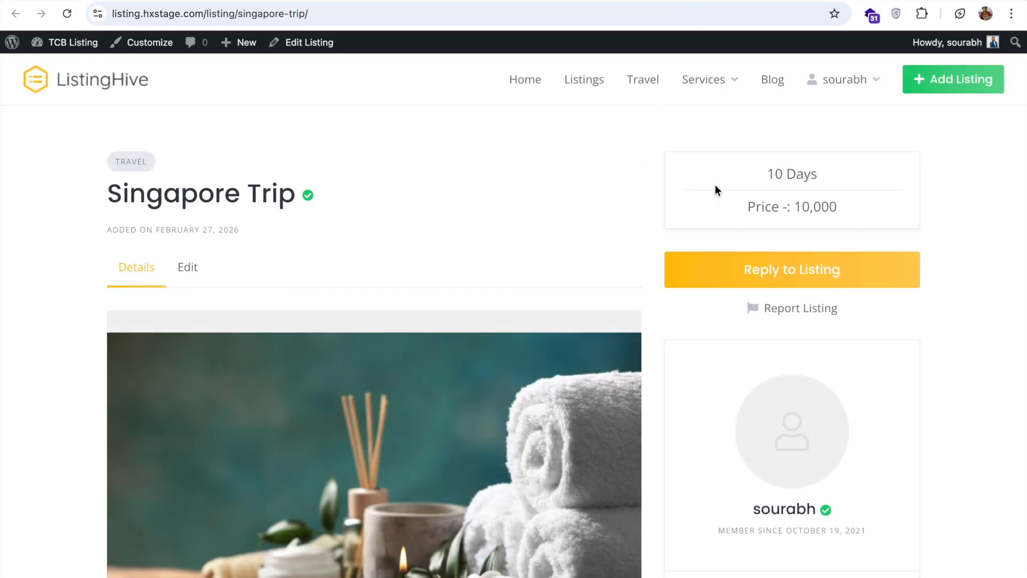
pyautogui.doubleClick(762, 206)
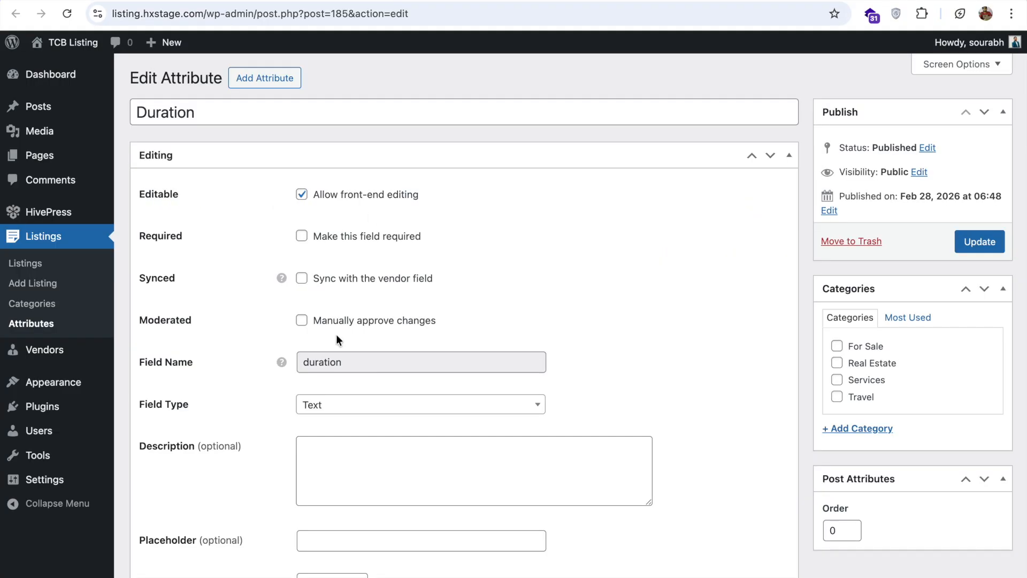
# Step: Set the Duration attribute's display format to "Duration-: %value%" and update the attribute
pyautogui.scroll(-10, 335, 335)
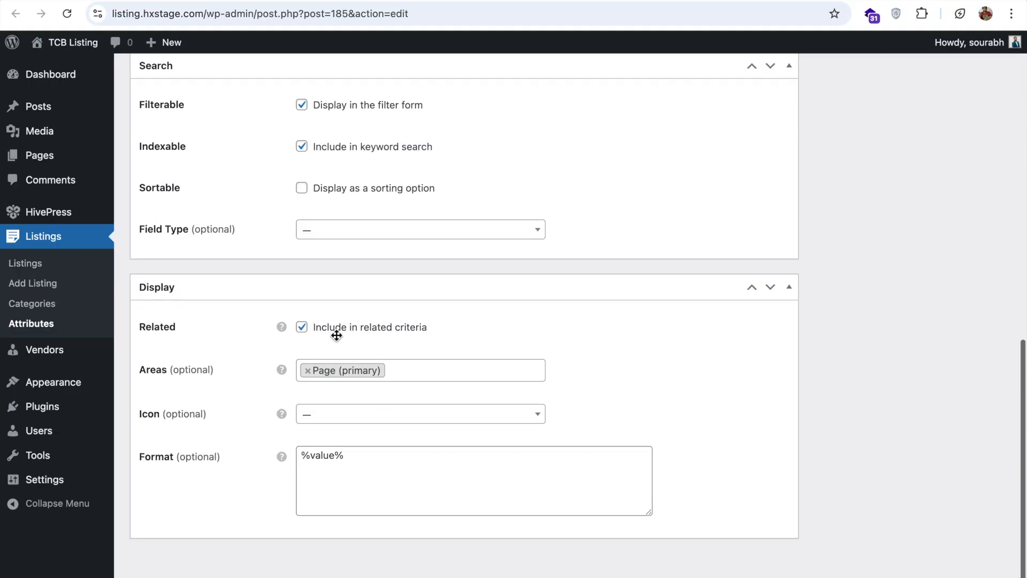
pyautogui.click(367, 472)
pyautogui.press('Up')
pyautogui.write('Durat')
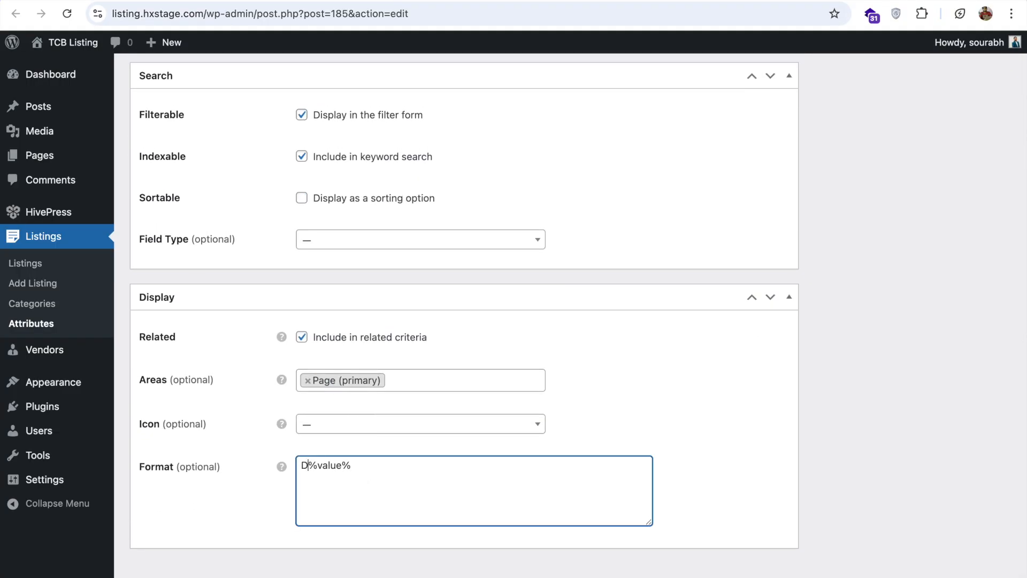
pyautogui.write('ion-:')
pyautogui.scroll(1, 327, 466)
pyautogui.moveTo(350, 474); pyautogui.dragTo(399, 475)
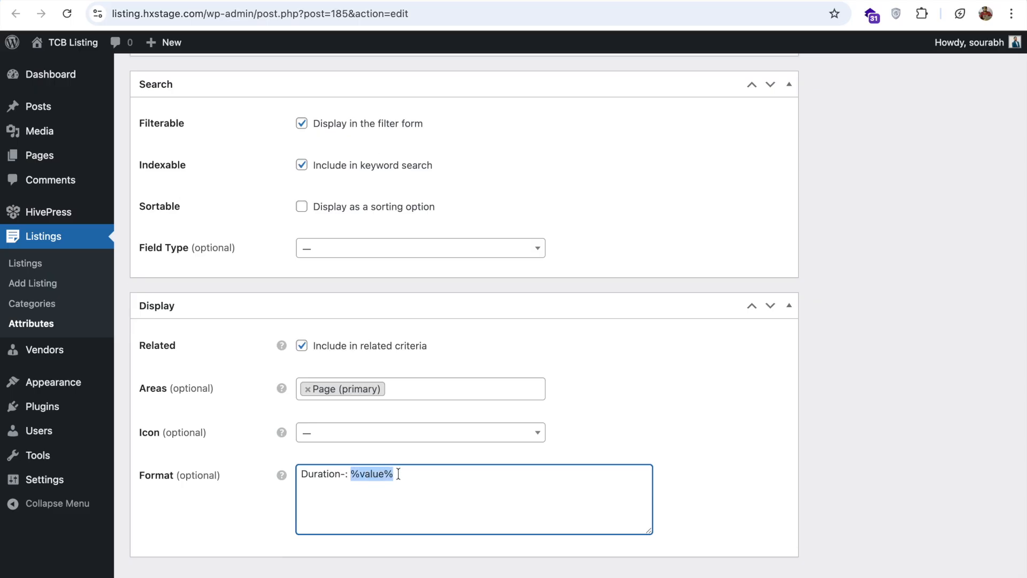
pyautogui.scroll(10, 785, 373)
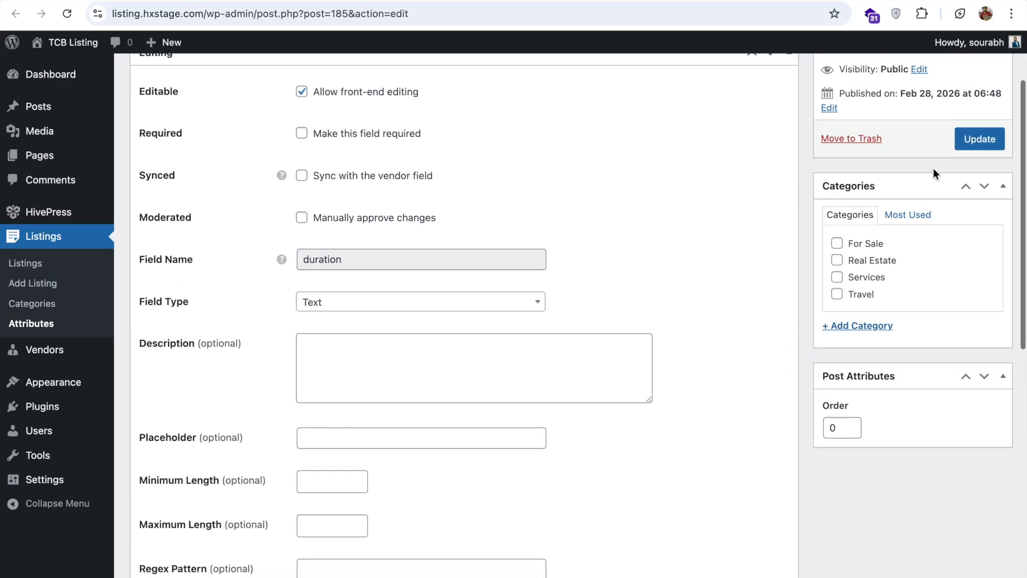
pyautogui.click(980, 141)
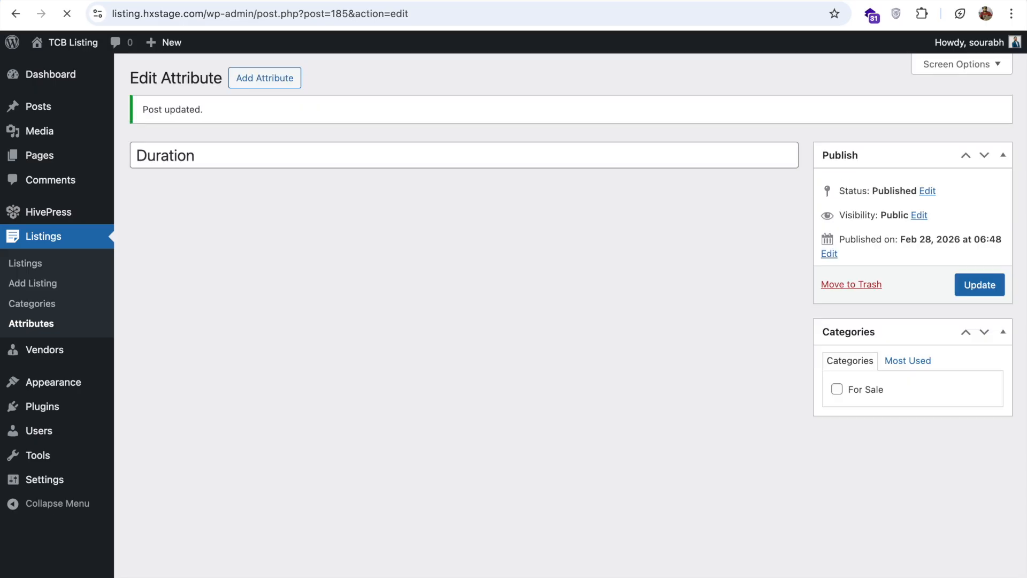
# Step: Reload the live Singapore Trip page and review its duration and price labels
pyautogui.click(692, 1)
pyautogui.click(691, 16)
pyautogui.press('Return')
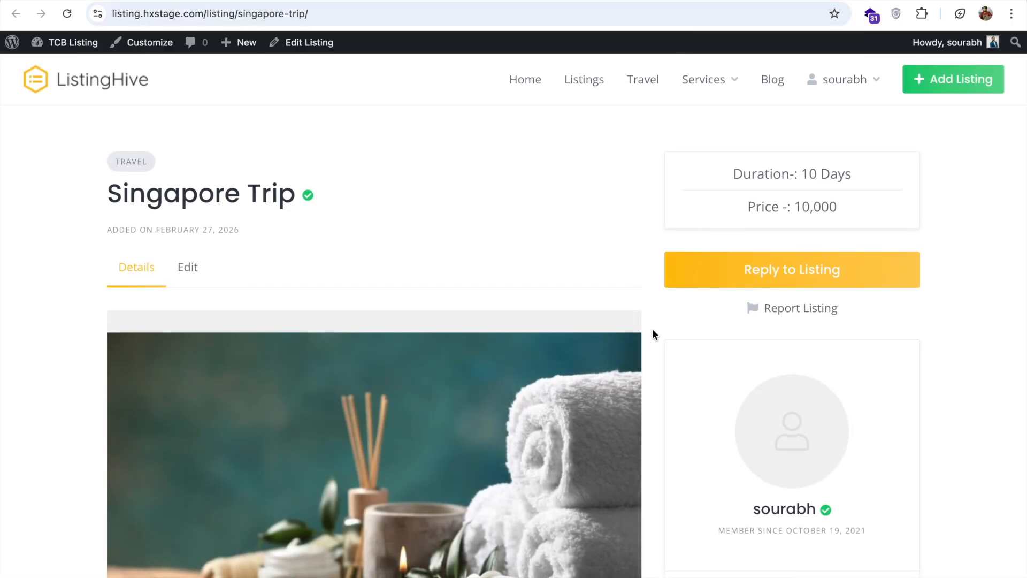
pyautogui.scroll(-3, 653, 335)
pyautogui.scroll(1, 653, 335)
pyautogui.scroll(3, 653, 329)
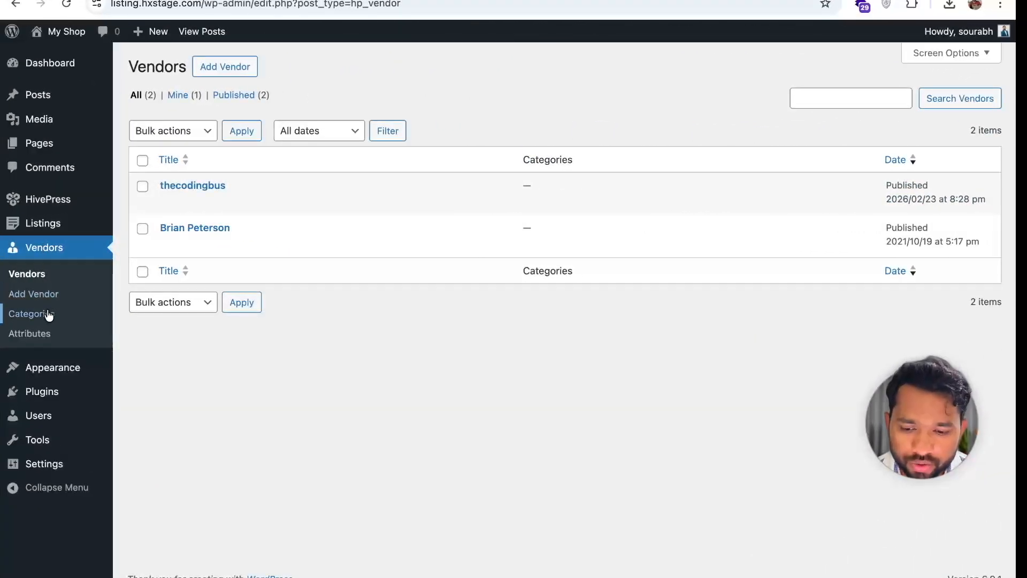
# Step: View the vendor categories in the admin area and open the HivePress extensions page
pyautogui.click(31, 318)
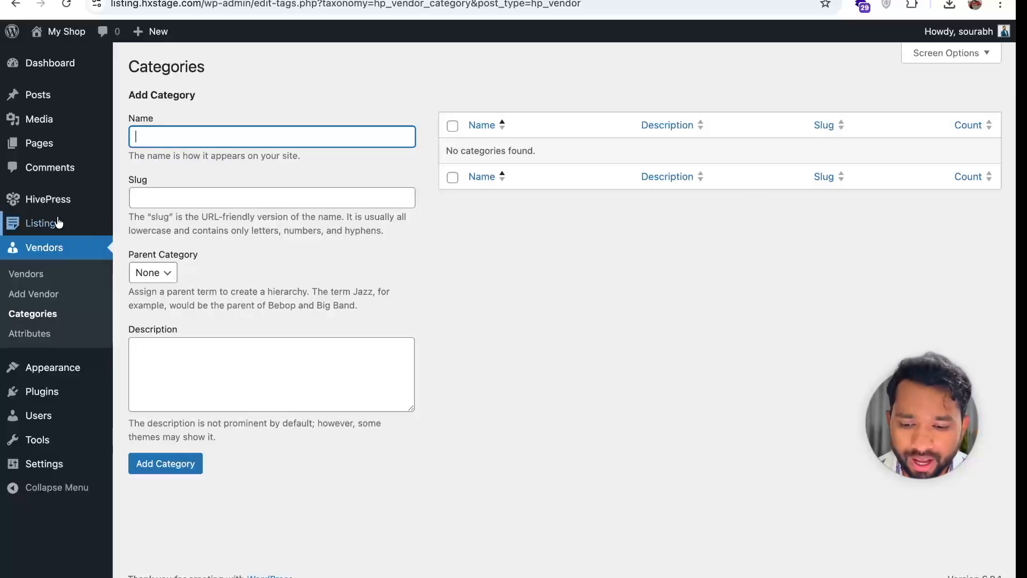
pyautogui.moveTo(102, 200)
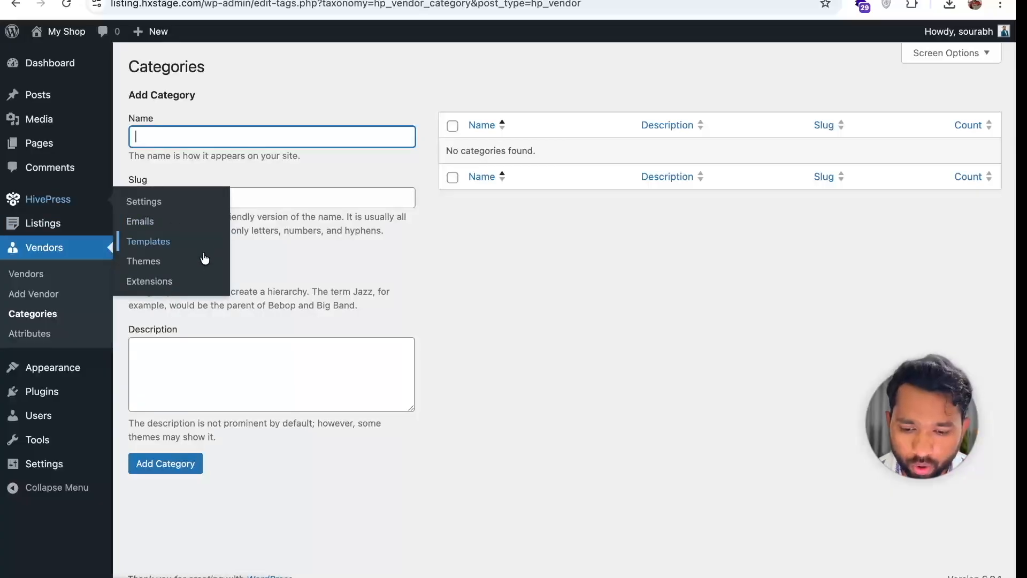
pyautogui.click(165, 281)
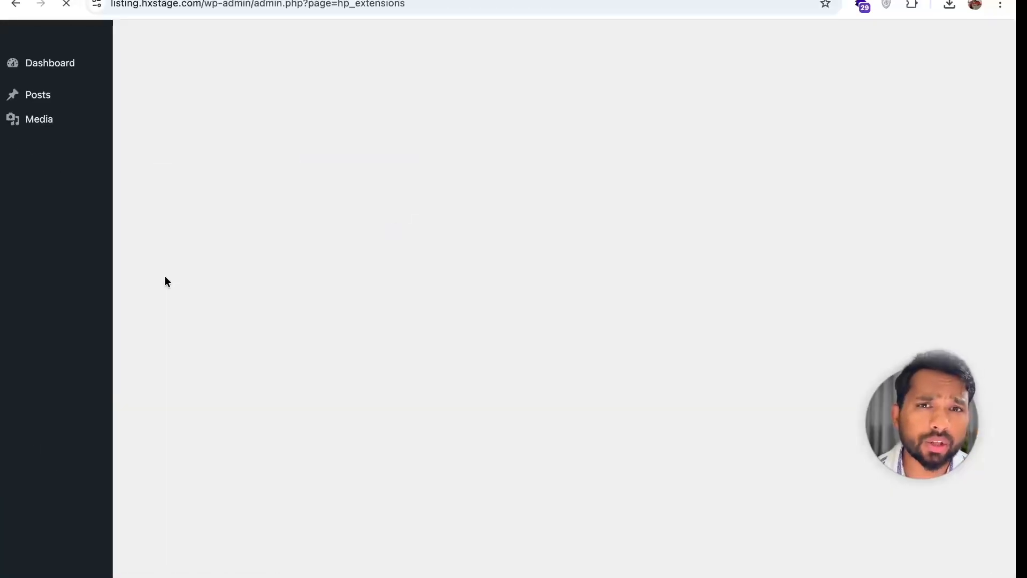
# Step: Switch to the incognito window, view the site's Listings page, and return to the HivePress extensions
pyautogui.hotkey('ctrl', 'Right')
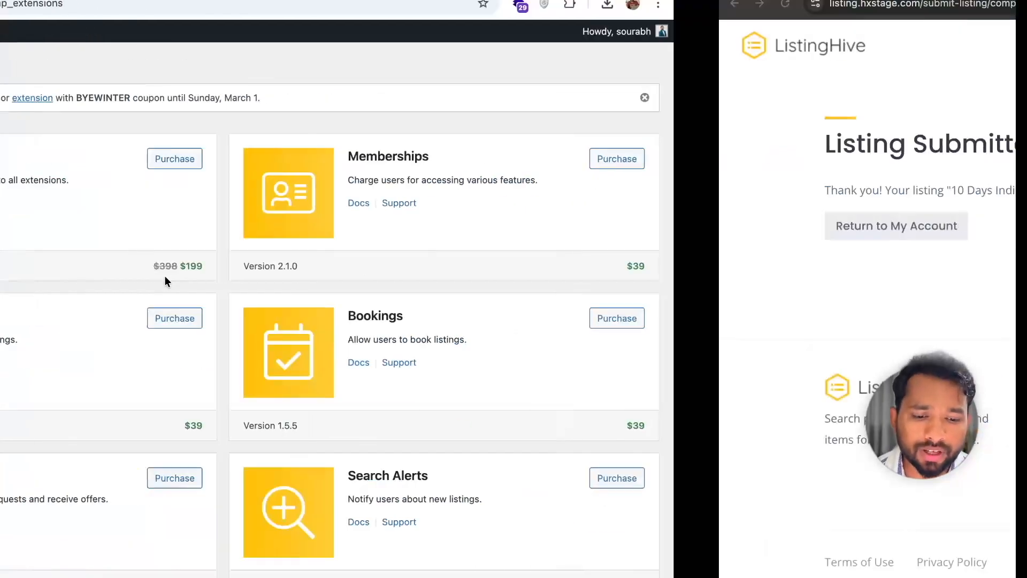
pyautogui.click(614, 53)
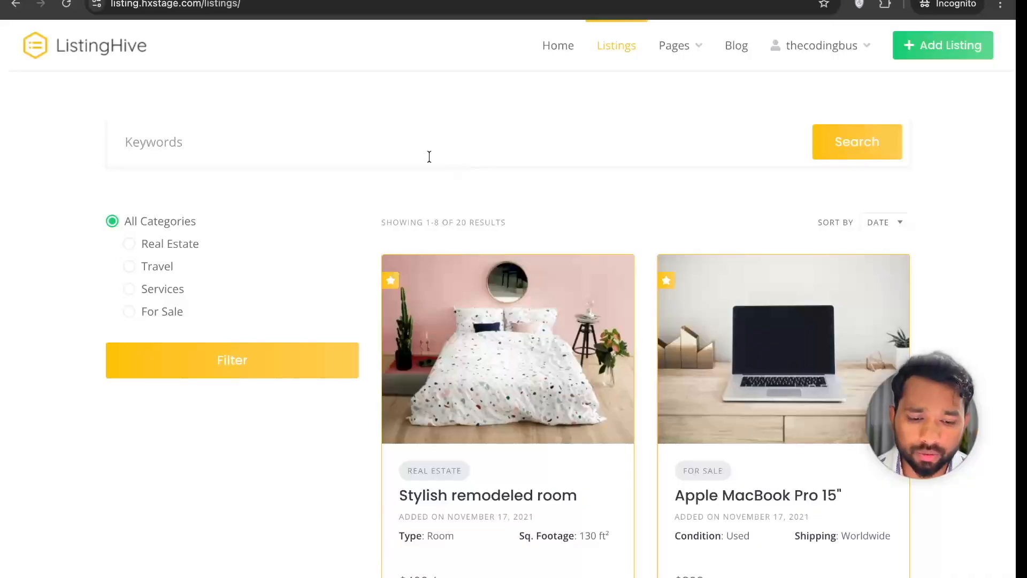
pyautogui.scroll(-2, 407, 238)
pyautogui.hotkey('ctrl', 'Left')
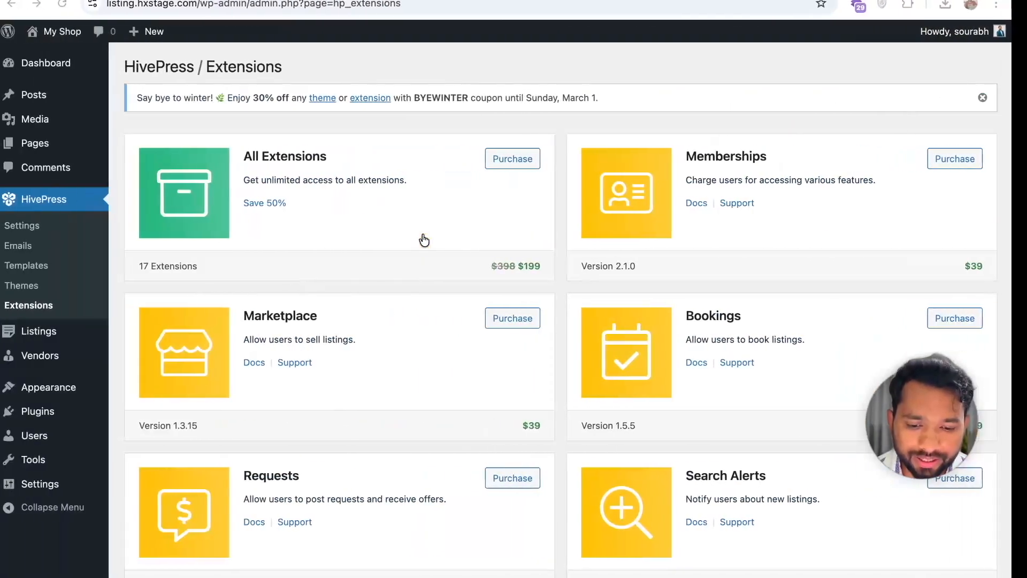
# Step: Look through the available HivePress extensions and install the free Messages extension
pyautogui.scroll(-15, 424, 240)
pyautogui.scroll(-2, 423, 236)
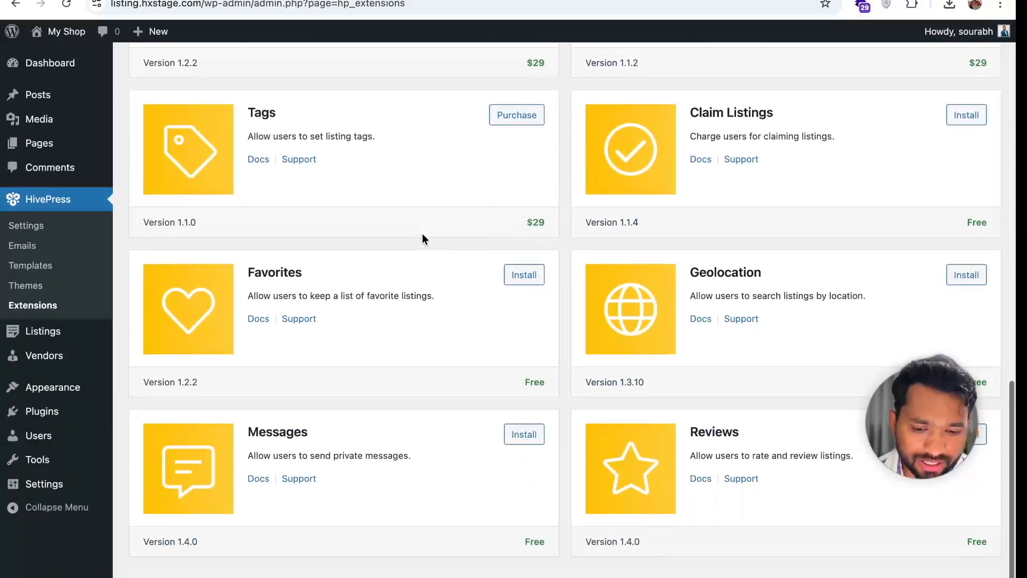
pyautogui.scroll(9, 422, 235)
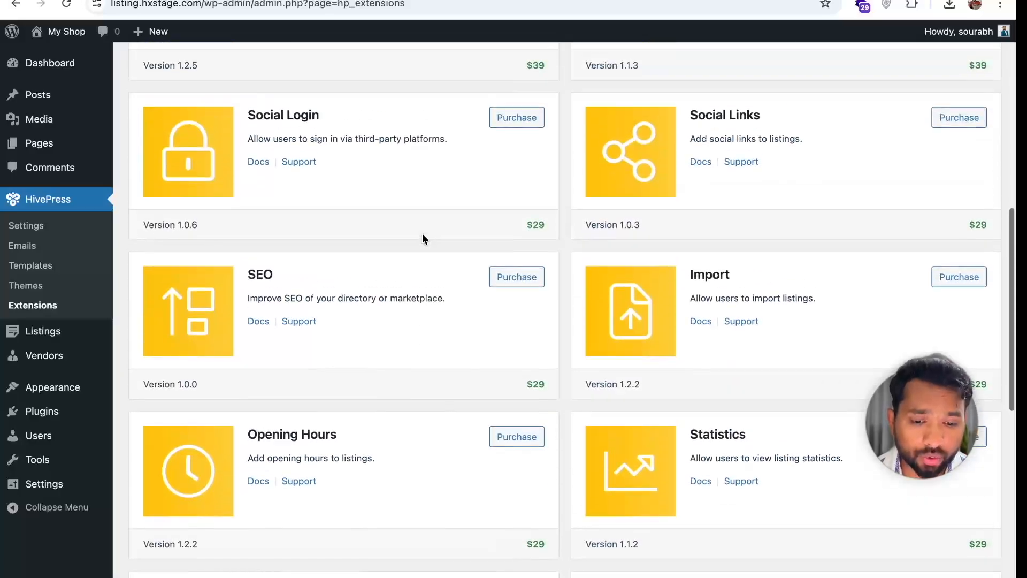
pyautogui.scroll(-10, 422, 235)
pyautogui.scroll(1, 423, 235)
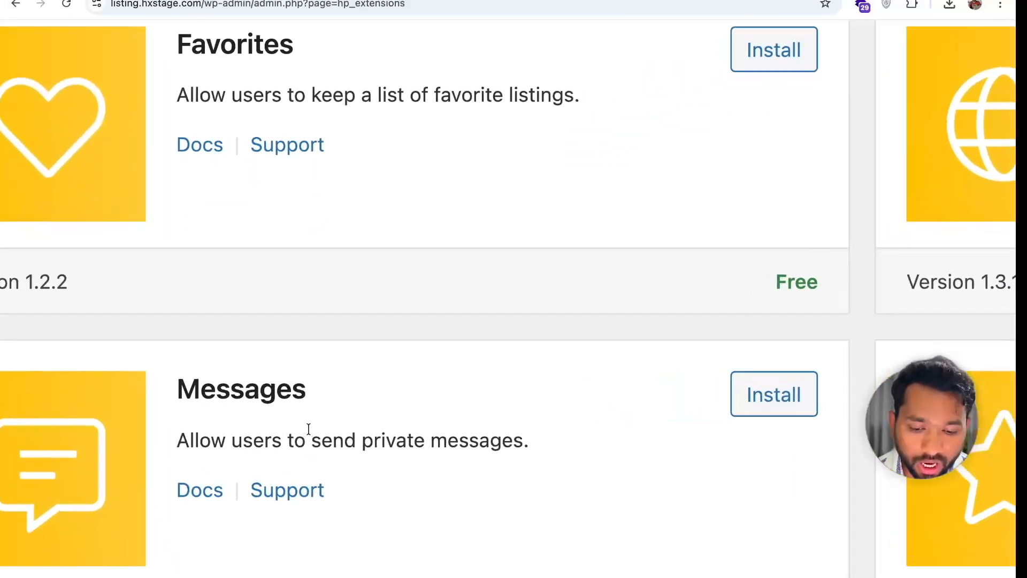
pyautogui.scroll(-2, 308, 429)
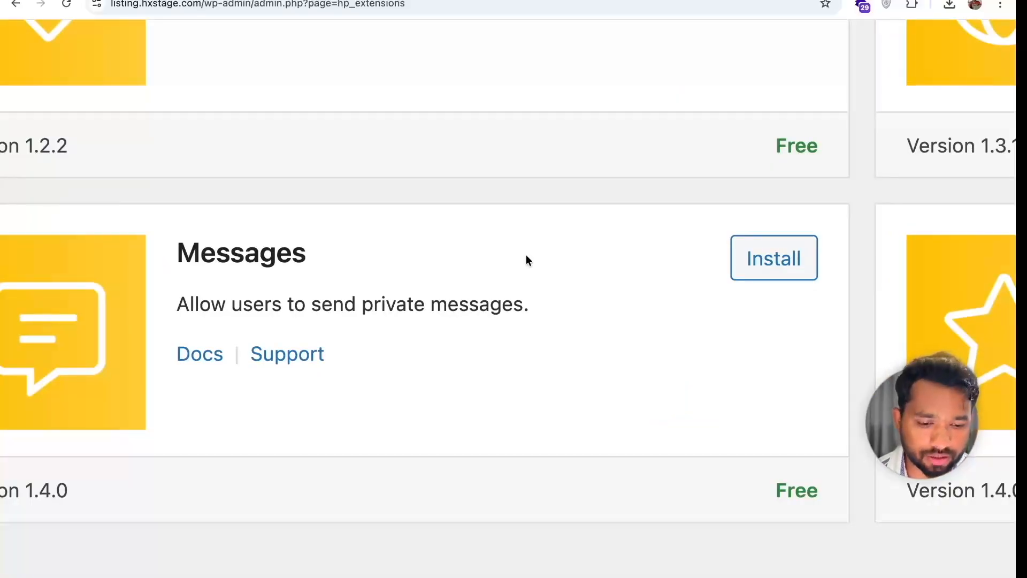
pyautogui.click(748, 269)
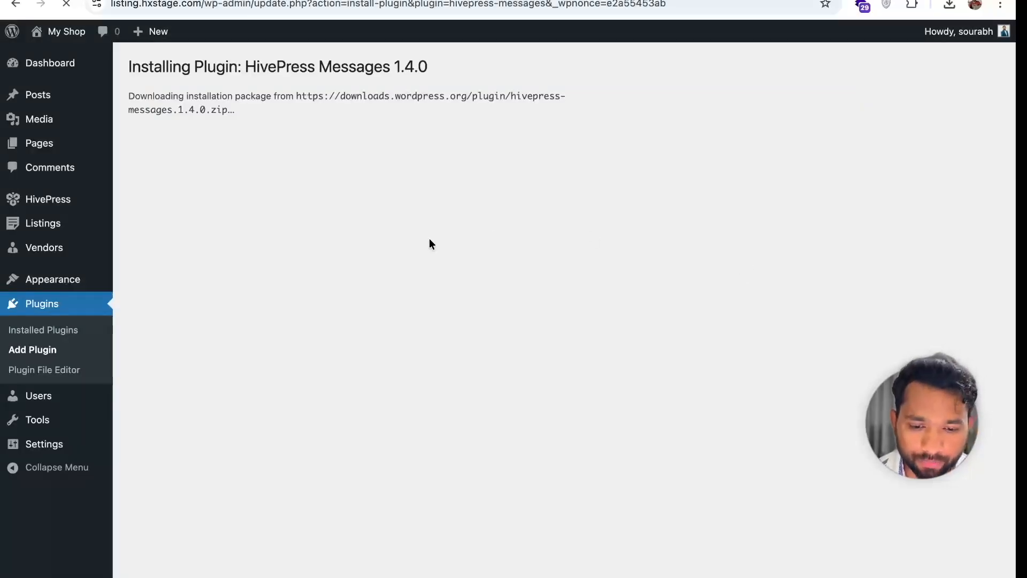
# Step: Activate the HivePress Messages plugin and send the reply "Hi" to the 10 Days India Trip listing
pyautogui.click(170, 207)
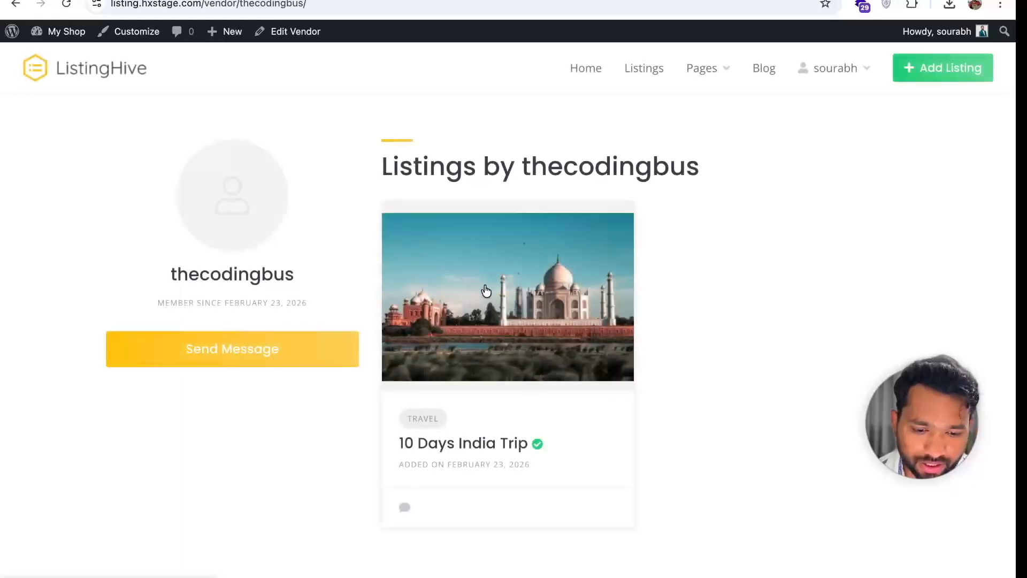
pyautogui.click(486, 290)
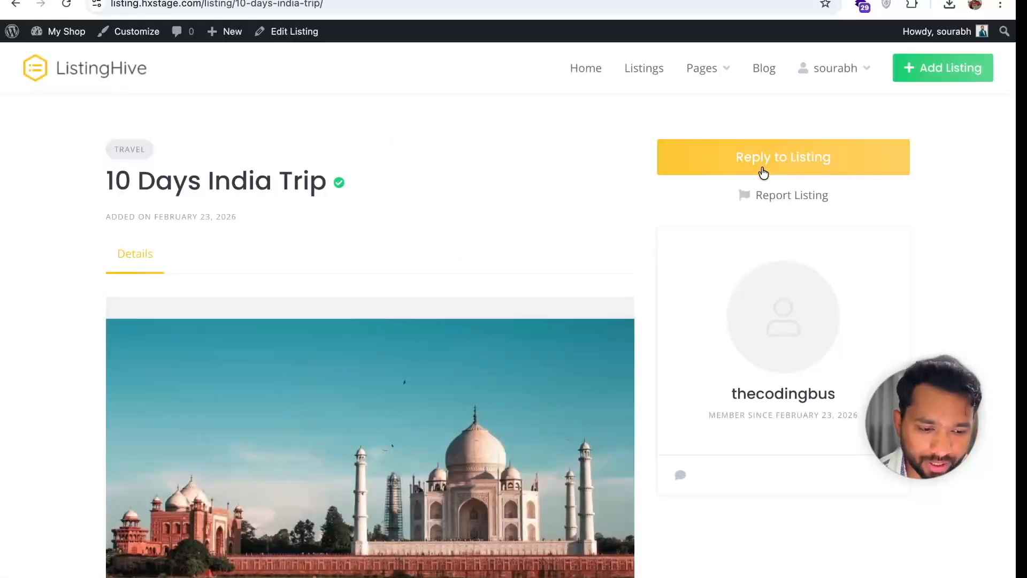
pyautogui.click(750, 166)
pyautogui.click(439, 307)
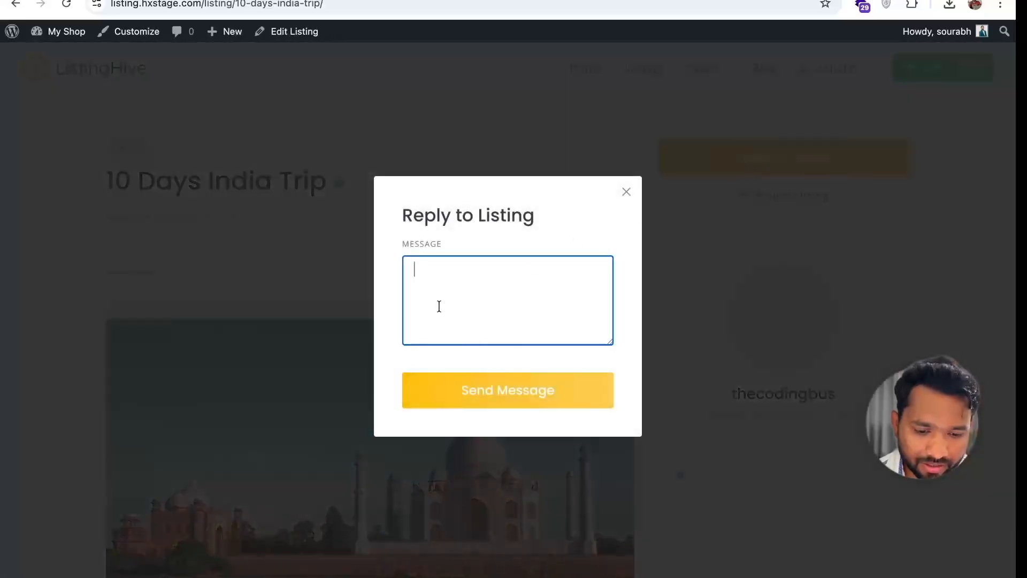
pyautogui.write('Hi')
pyautogui.click(453, 390)
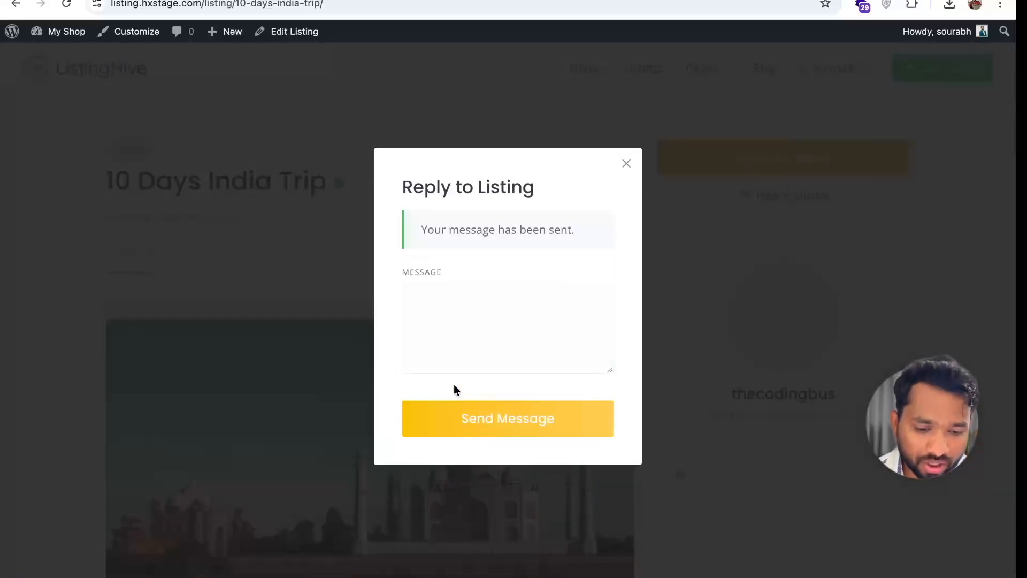
pyautogui.click(627, 162)
# Step: Switch to the incognito window, reload the Listings page and check the vendor account's messages
pyautogui.hotkey('ctrl', 'Right')
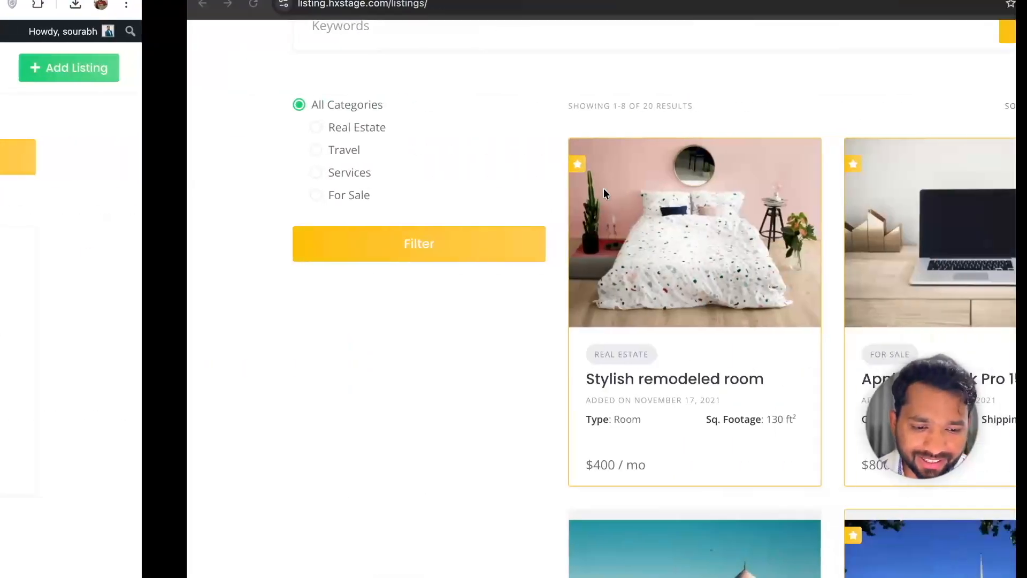
pyautogui.click(382, 8)
pyautogui.press('Return')
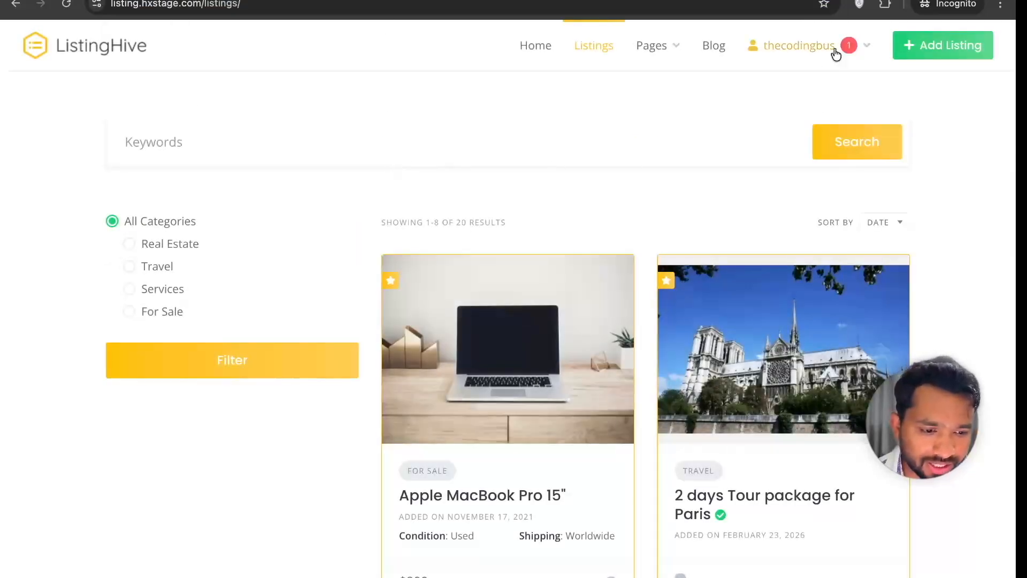
pyautogui.moveTo(841, 55)
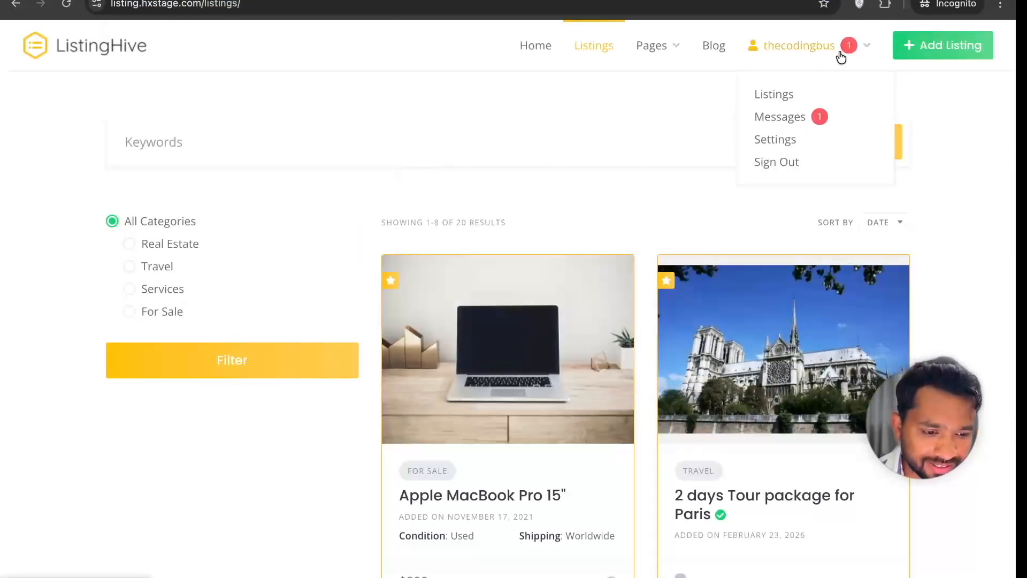
pyautogui.click(420, 195)
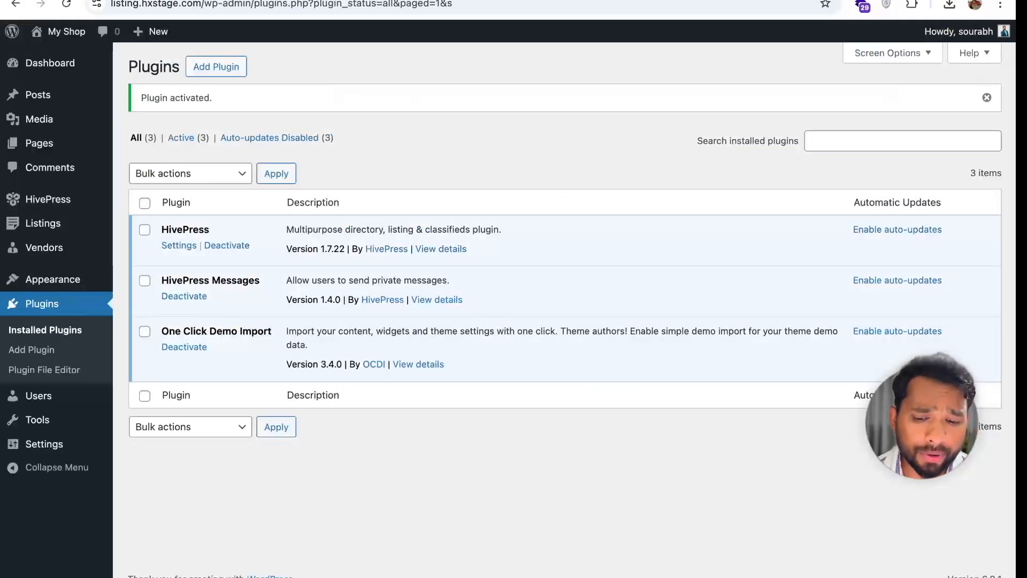
# Step: Open the HivePress extensions page in the admin area and examine the paid and free extensions on offer
pyautogui.moveTo(36, 251)
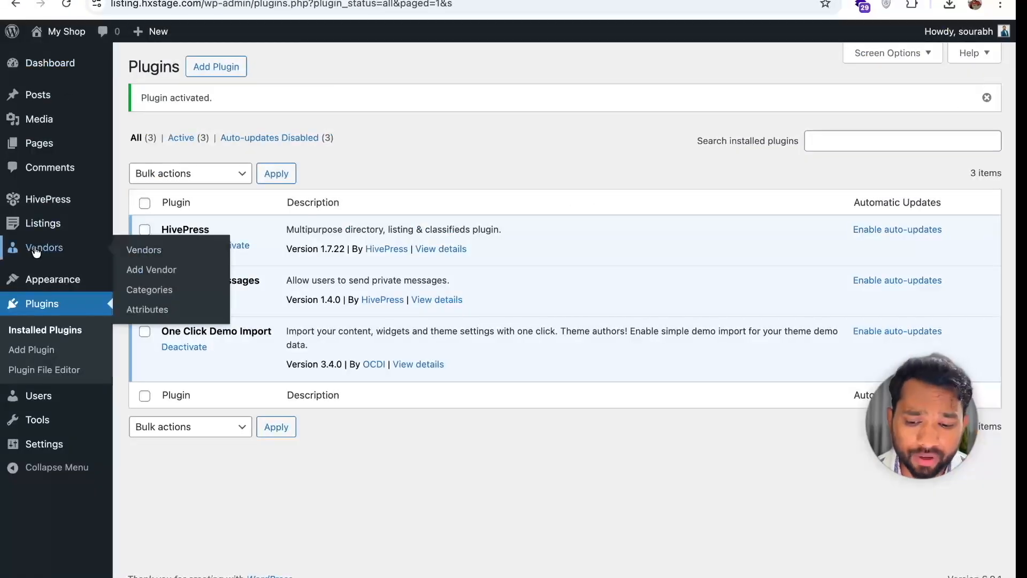
pyautogui.click(28, 209)
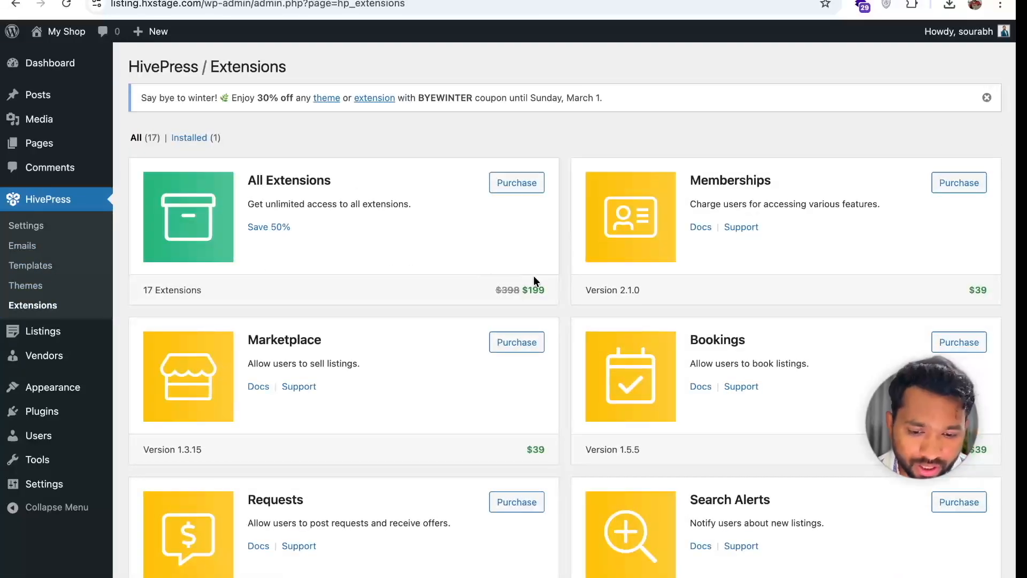
pyautogui.scroll(-3, 534, 278)
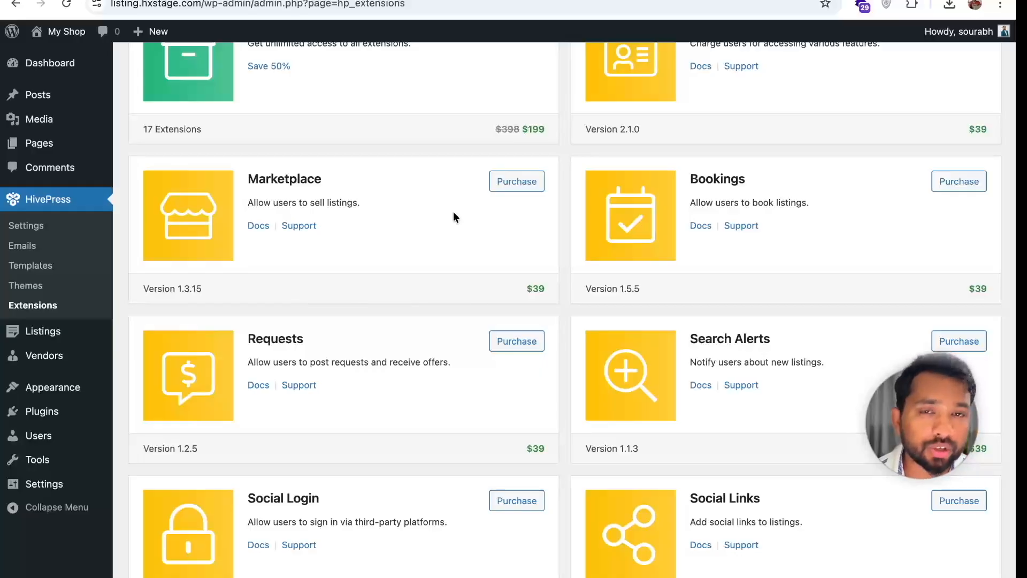
pyautogui.scroll(-5, 567, 268)
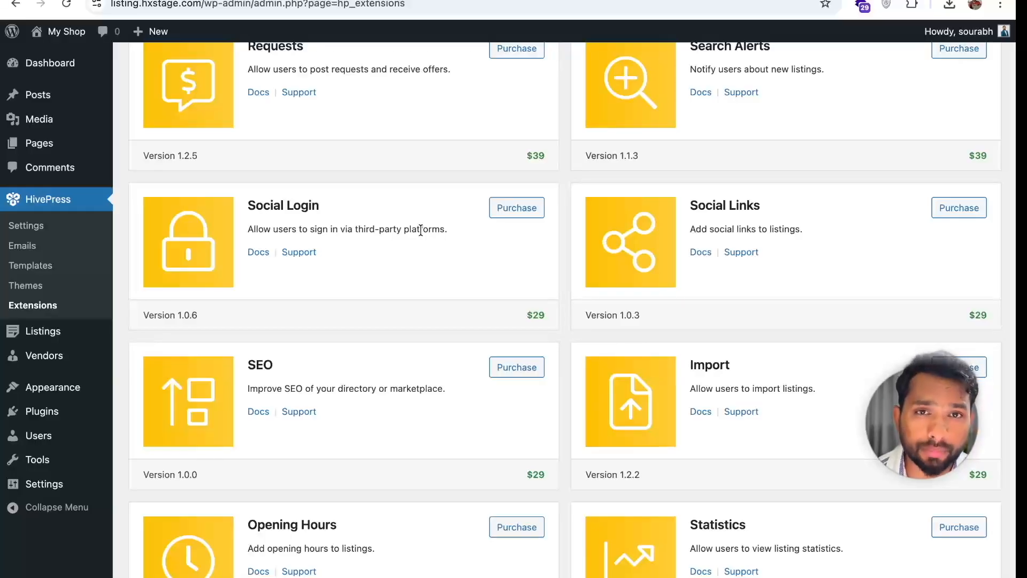
pyautogui.scroll(-5, 421, 230)
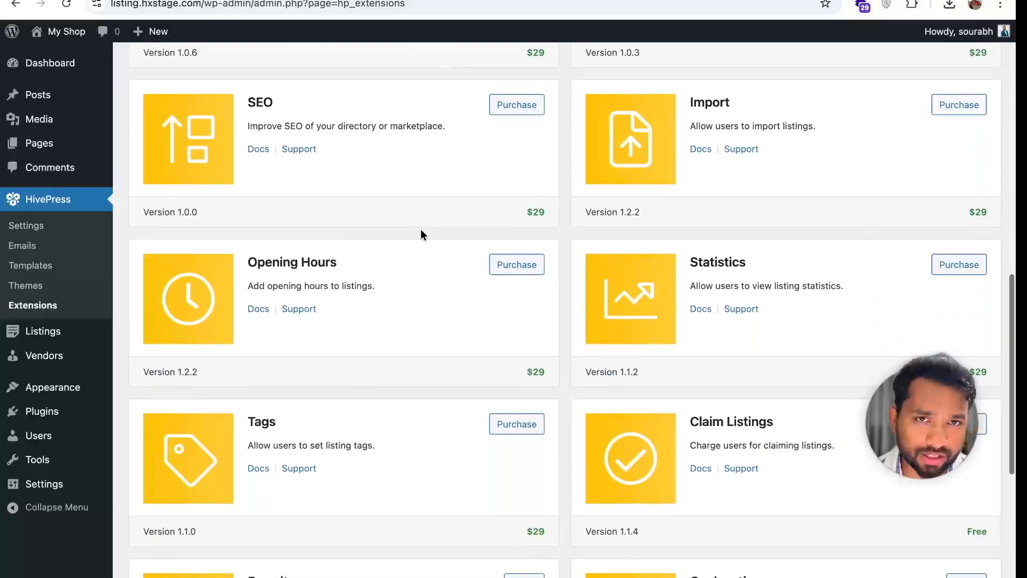
pyautogui.scroll(-5, 420, 230)
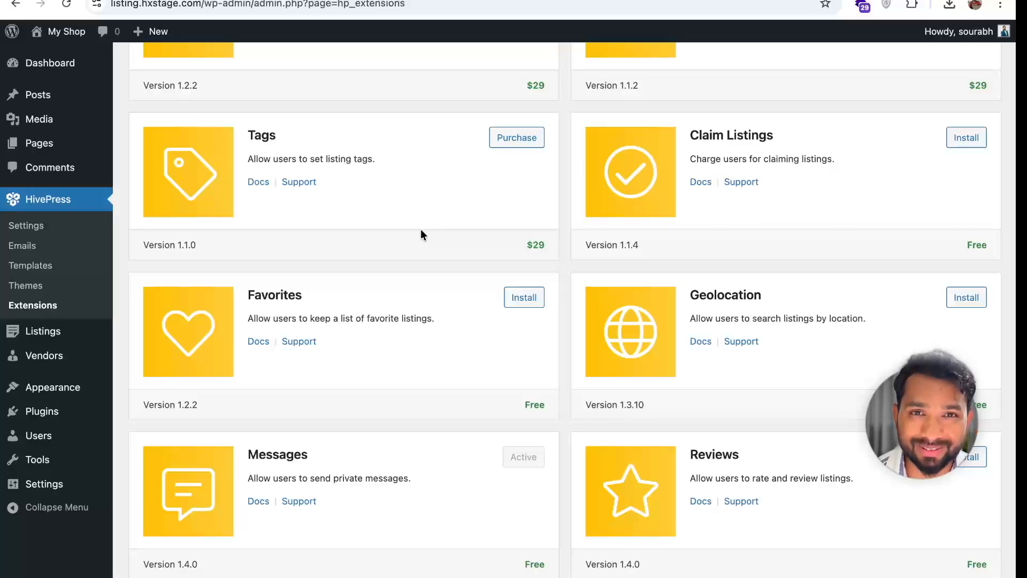
pyautogui.scroll(-2, 420, 229)
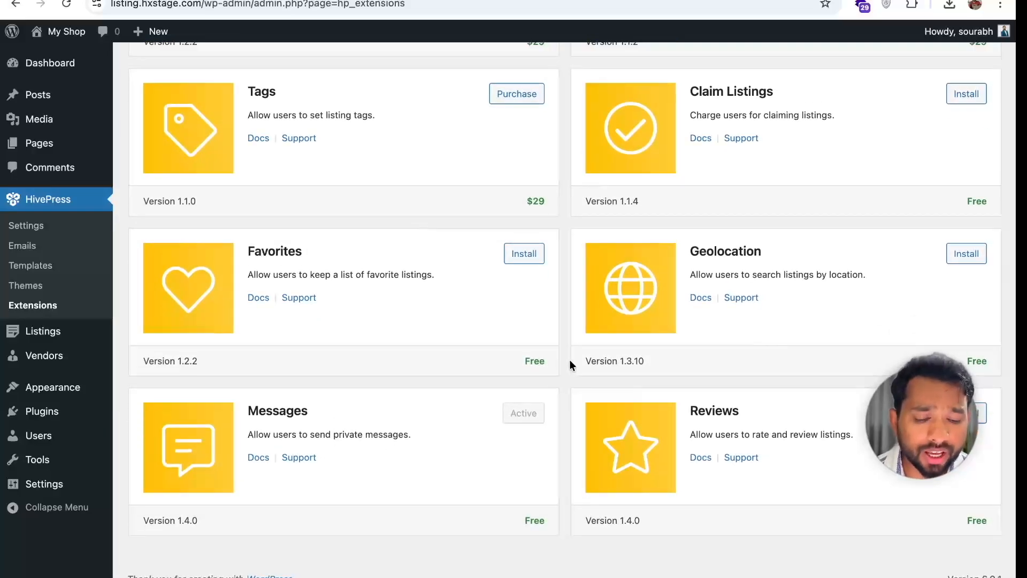
pyautogui.scroll(15, 570, 364)
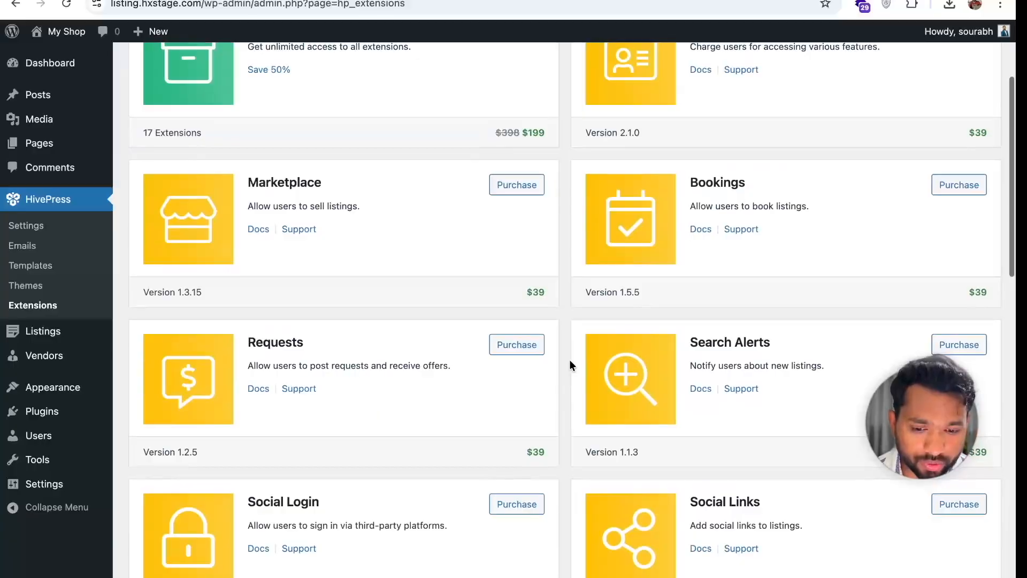
pyautogui.scroll(-3, 570, 365)
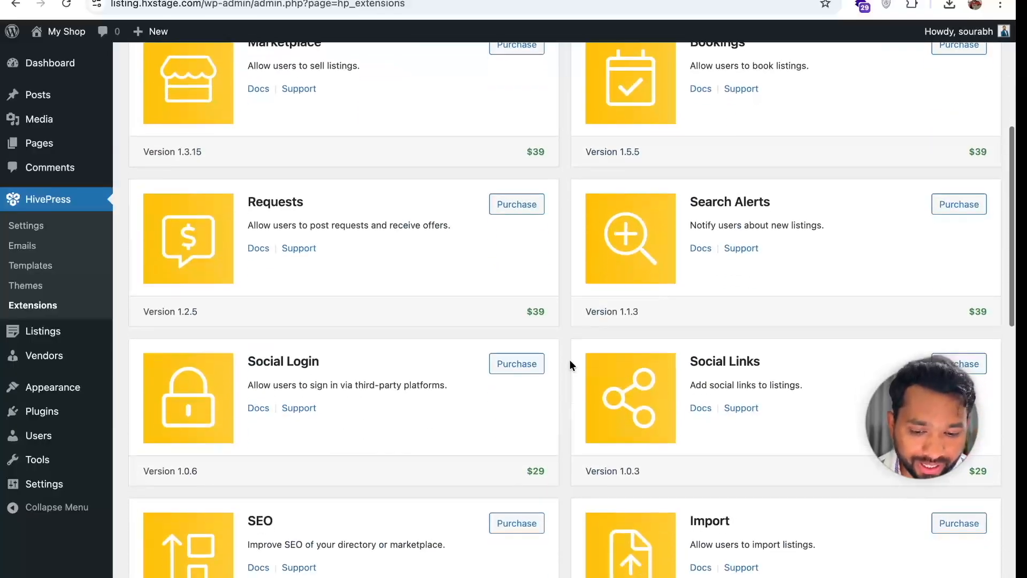
pyautogui.scroll(-2, 570, 364)
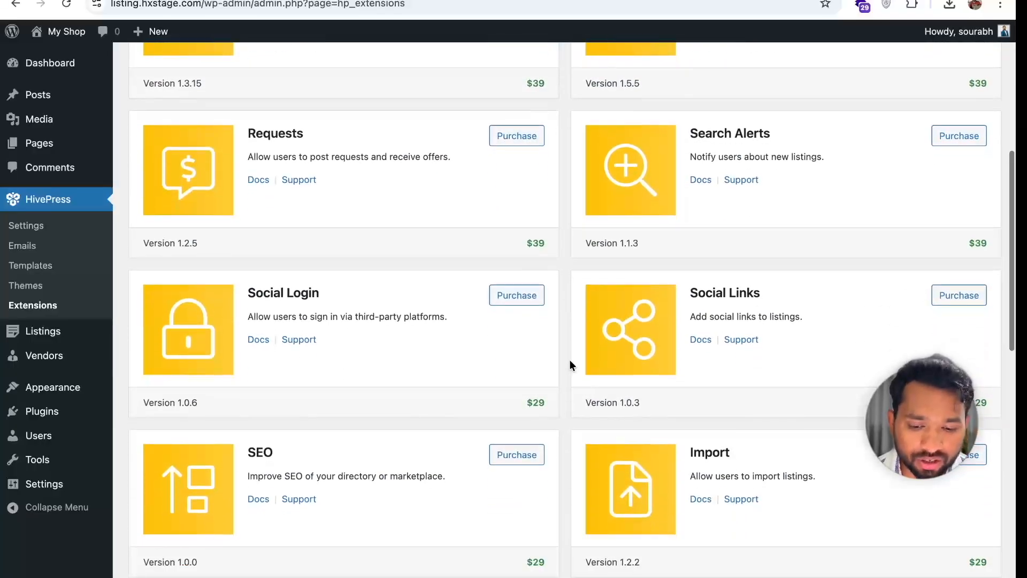
pyautogui.scroll(-3, 570, 365)
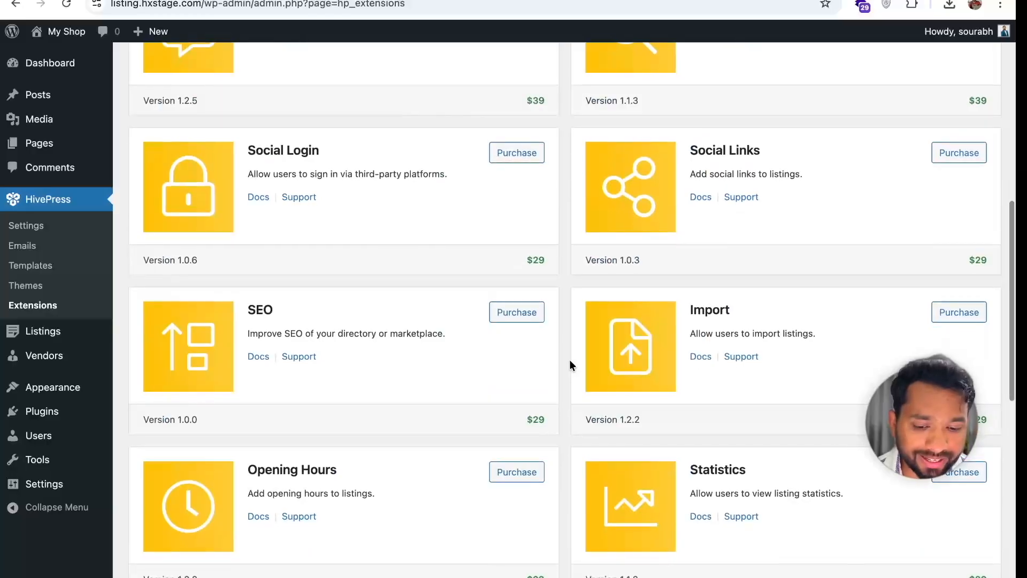
pyautogui.scroll(-1, 570, 365)
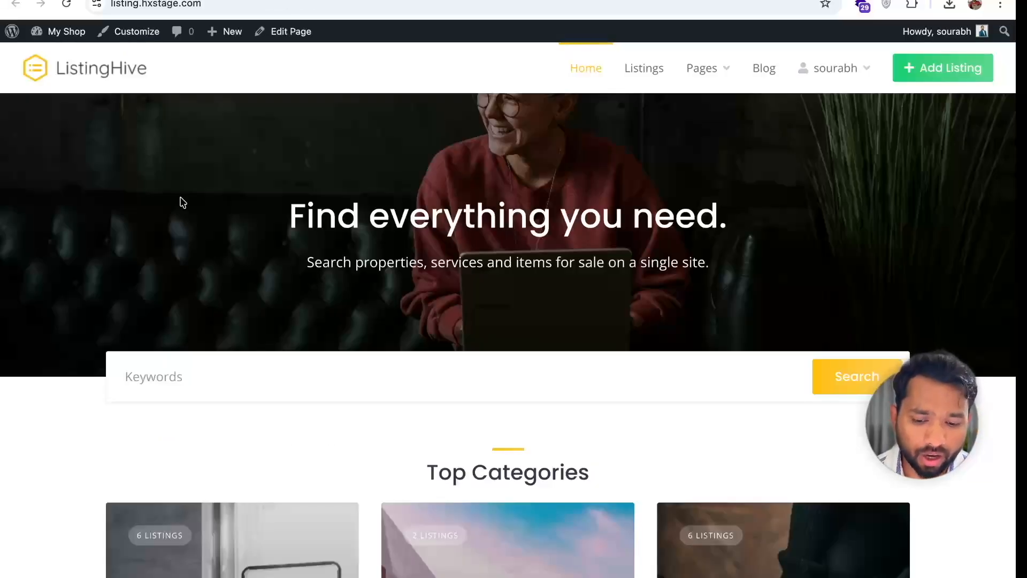
# Step: Review the live home page from its header image through the categories and latest listings
pyautogui.scroll(-7, 180, 200)
pyautogui.scroll(-10, 94, 259)
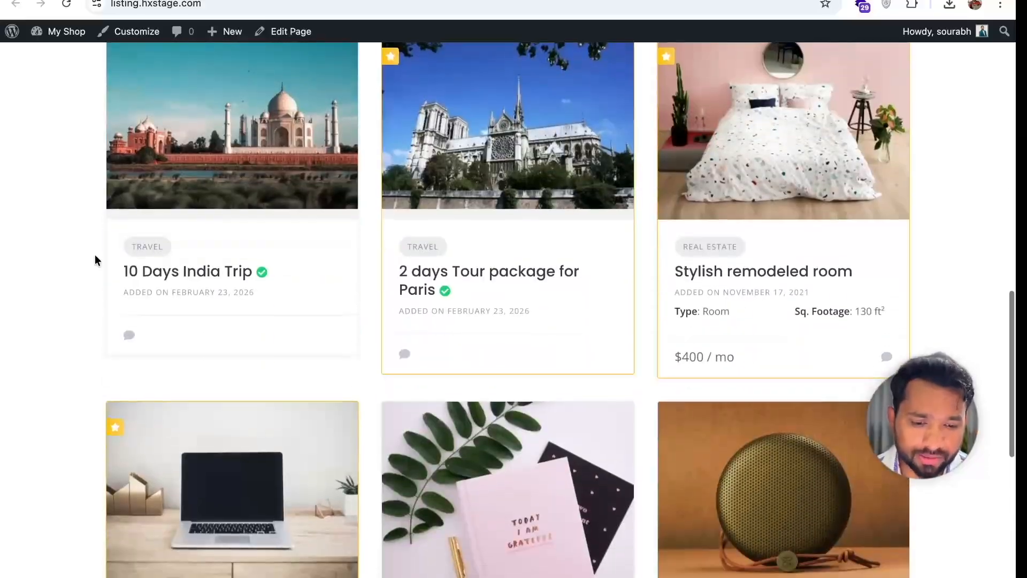
pyautogui.scroll(15, 95, 260)
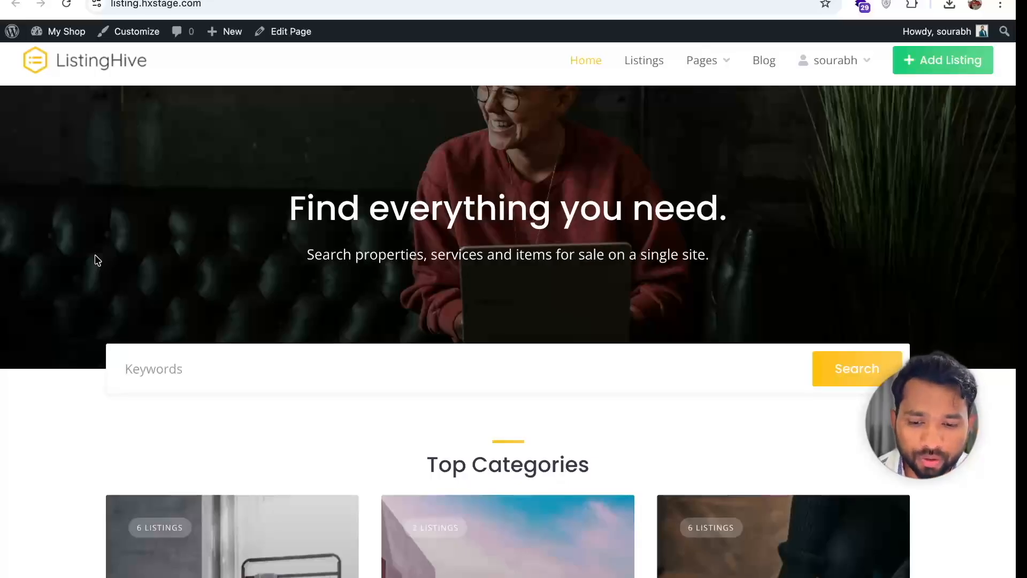
pyautogui.scroll(1, 98, 261)
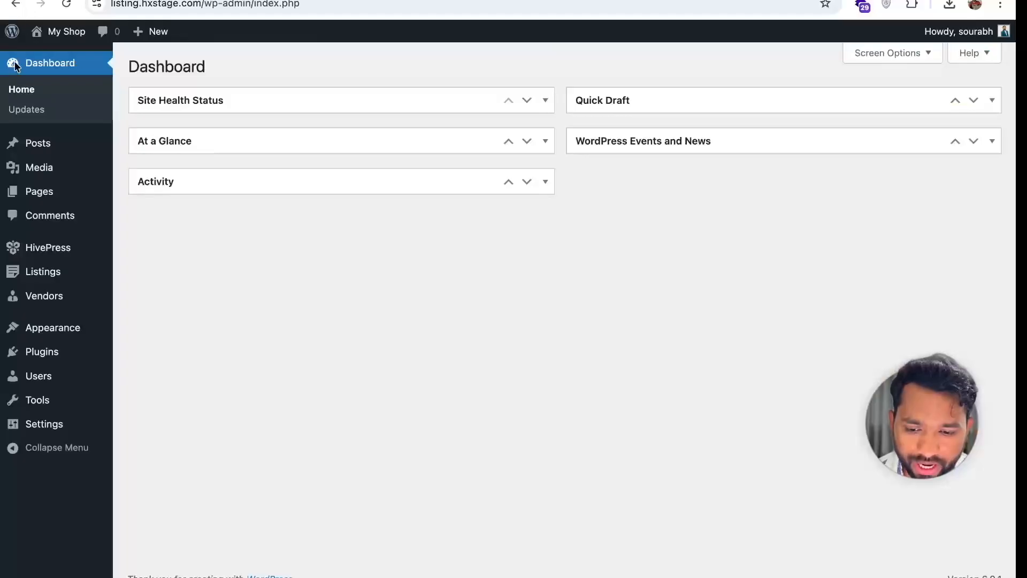
# Step: Open the Site Identity settings in the theme Customizer and try removing the ListingHive logo
pyautogui.moveTo(46, 333)
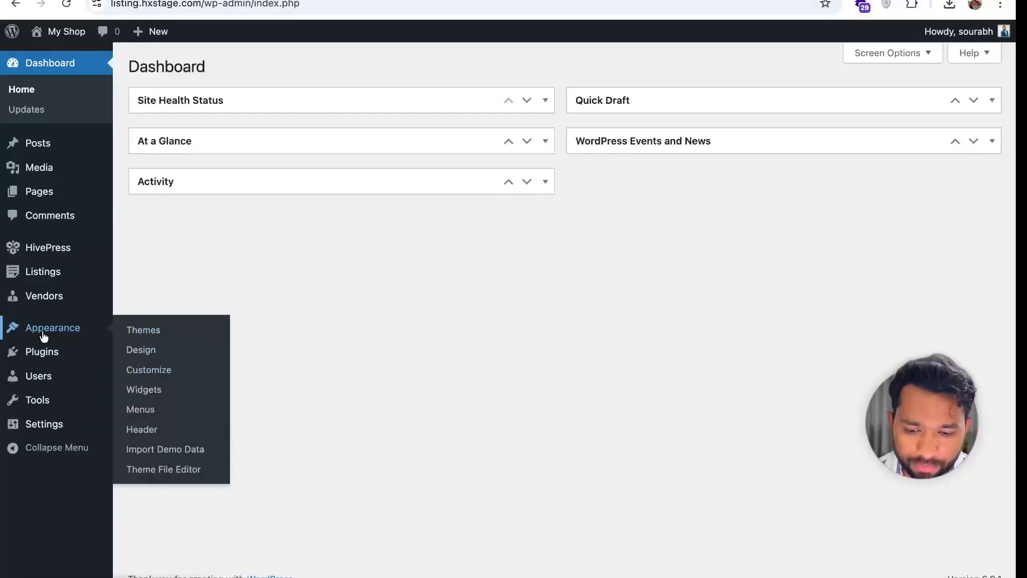
pyautogui.click(161, 373)
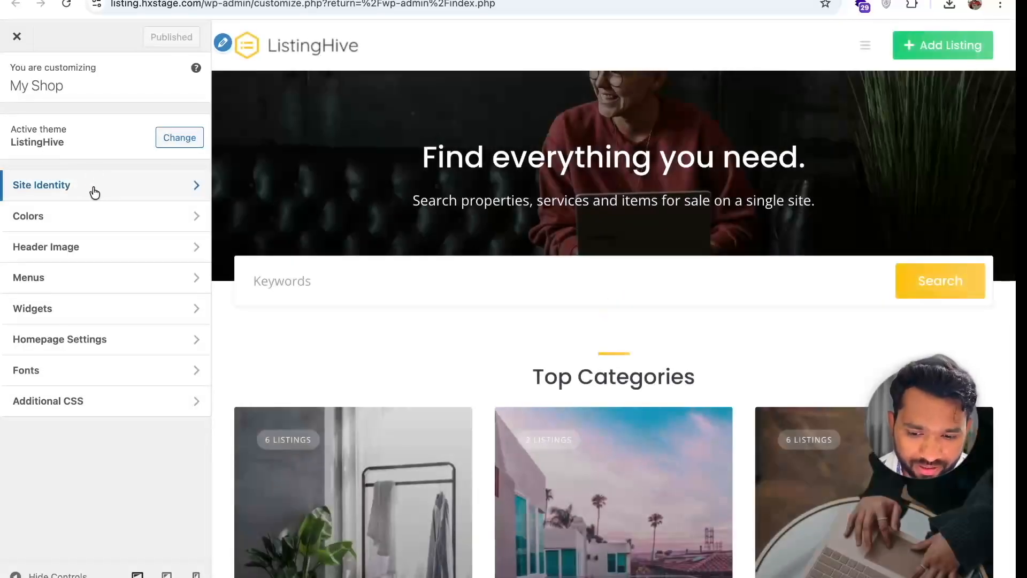
pyautogui.click(224, 47)
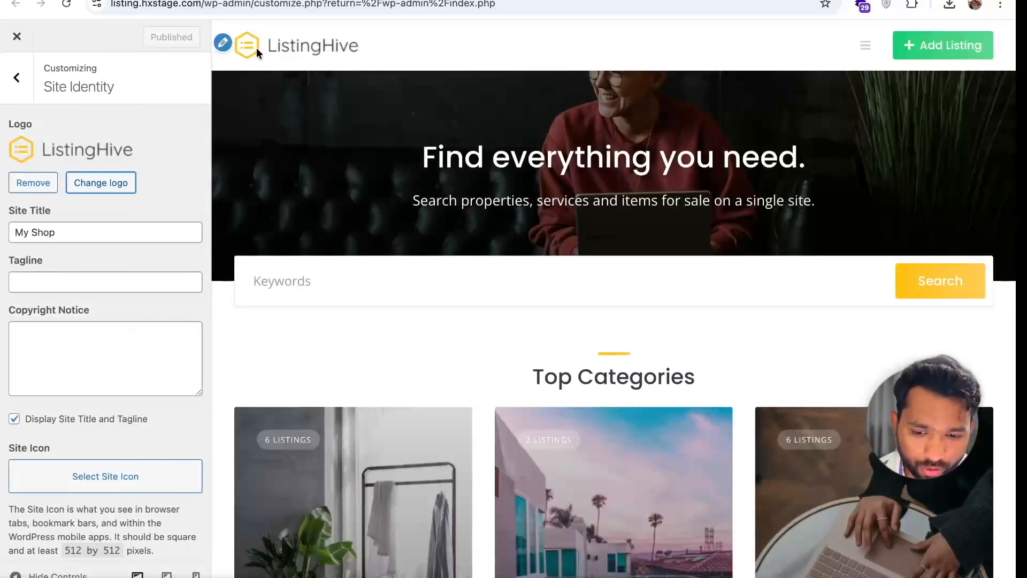
pyautogui.click(33, 183)
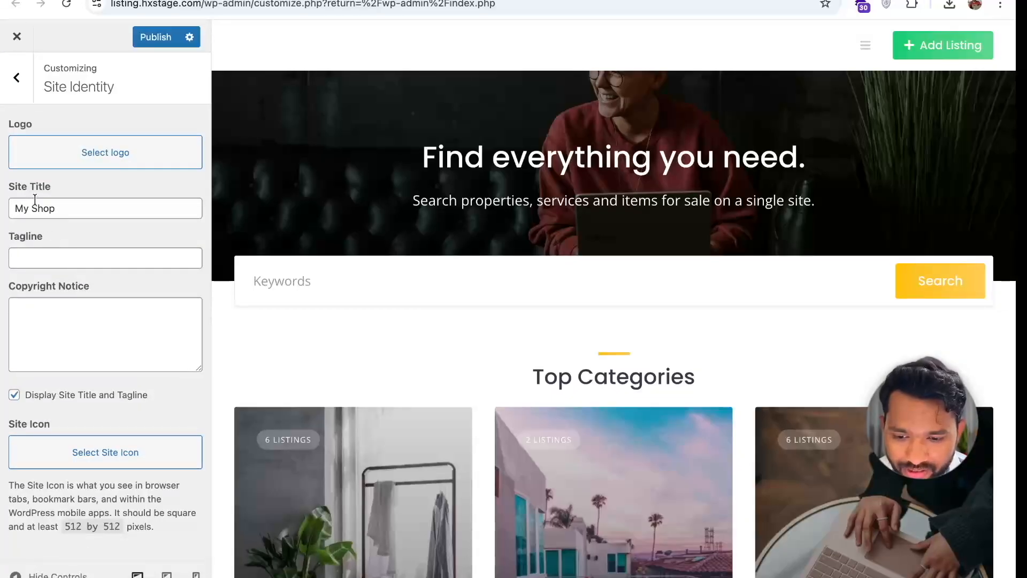
# Step: Set the site title to "TCB Listing" and leave the tagline empty
pyautogui.doubleClick(43, 208)
pyautogui.hotkey('ctrl', 'a')
pyautogui.write('TCB Listi')
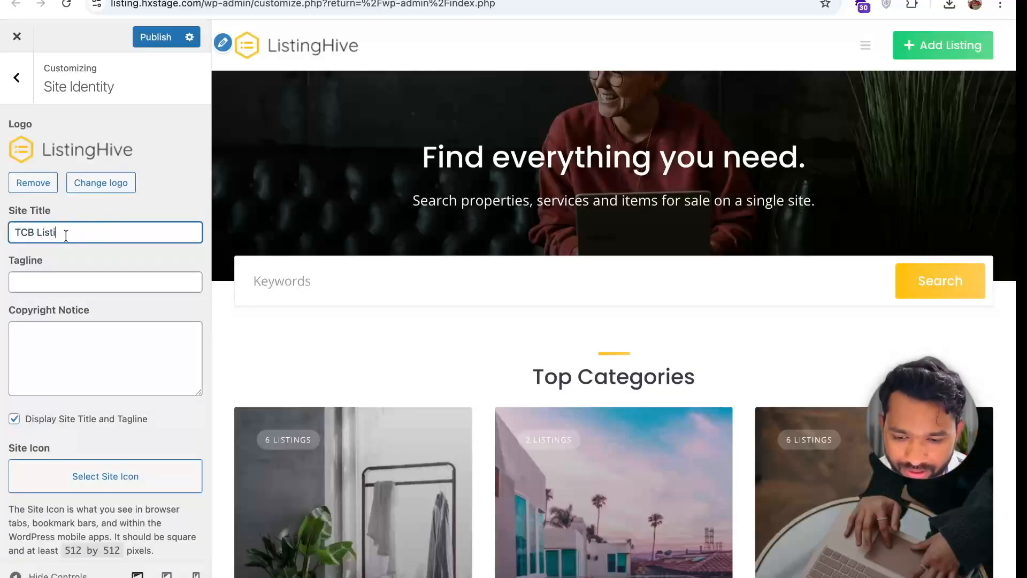
pyautogui.write('ng')
pyautogui.click(110, 278)
pyautogui.scroll(-1, 110, 276)
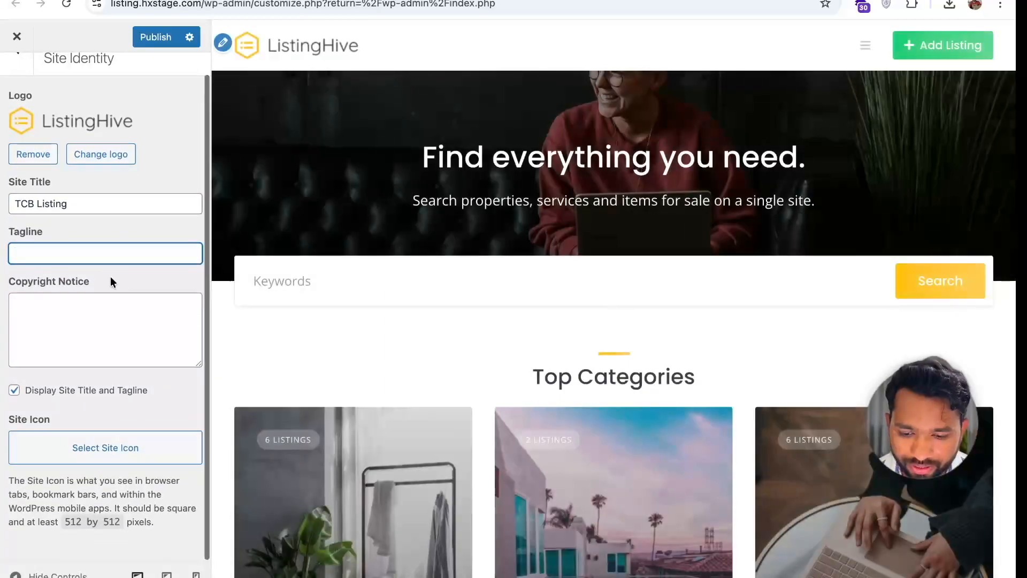
# Step: Set the site icon from the media library's logo-1.png, cropped to the yellow hexagon symbol
pyautogui.click(79, 463)
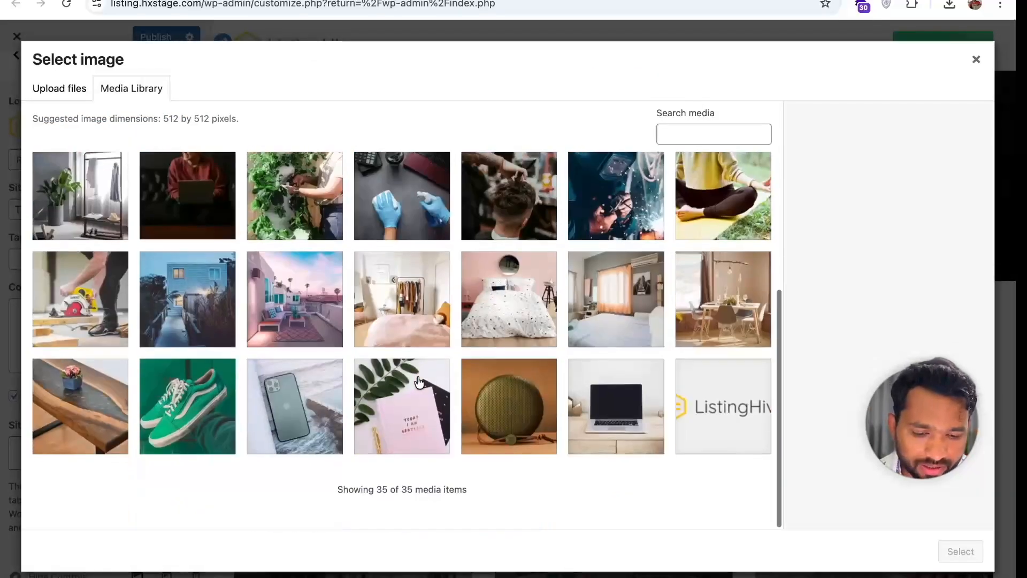
pyautogui.click(723, 421)
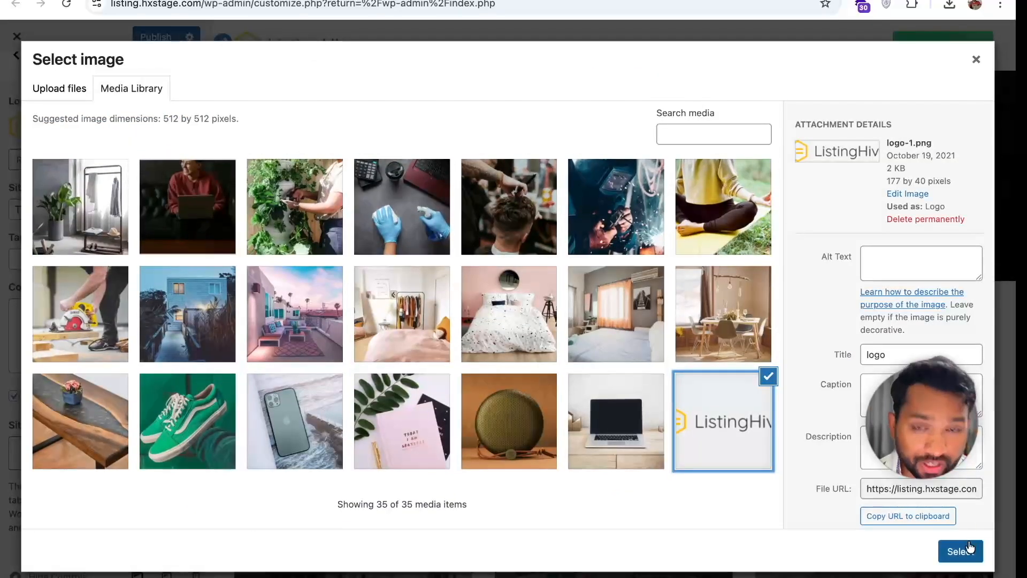
pyautogui.click(960, 551)
pyautogui.moveTo(403, 90); pyautogui.dragTo(342, 89)
pyautogui.click(956, 550)
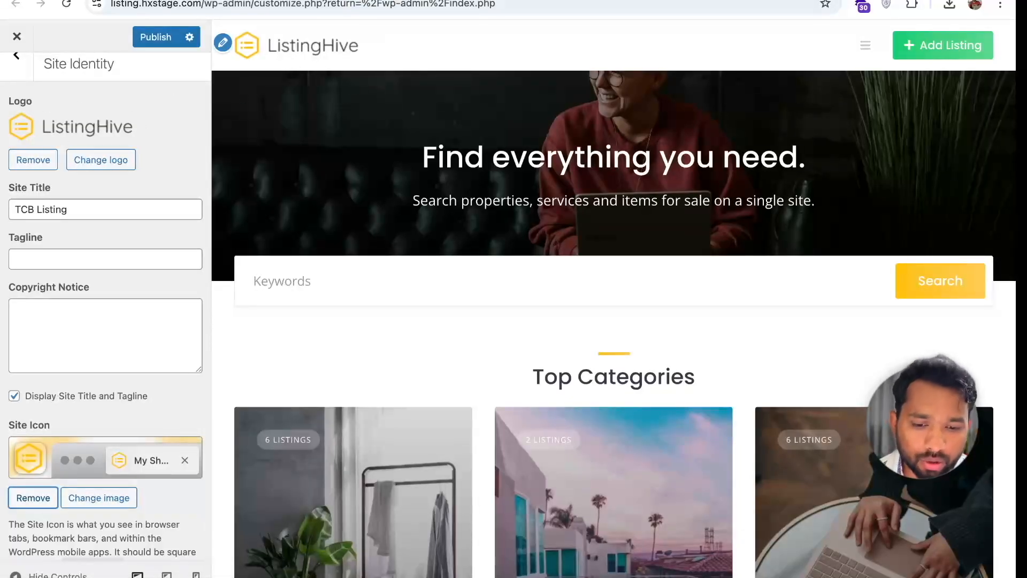
# Step: Publish the site identity changes and return to the Customizer's main list of sections
pyautogui.scroll(1, 20, 75)
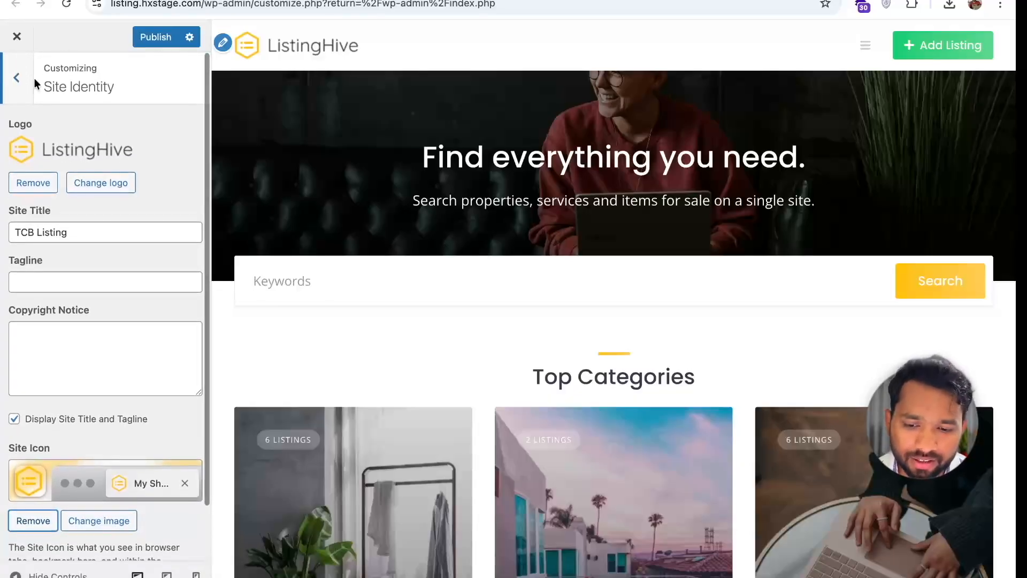
pyautogui.click(153, 36)
pyautogui.click(31, 72)
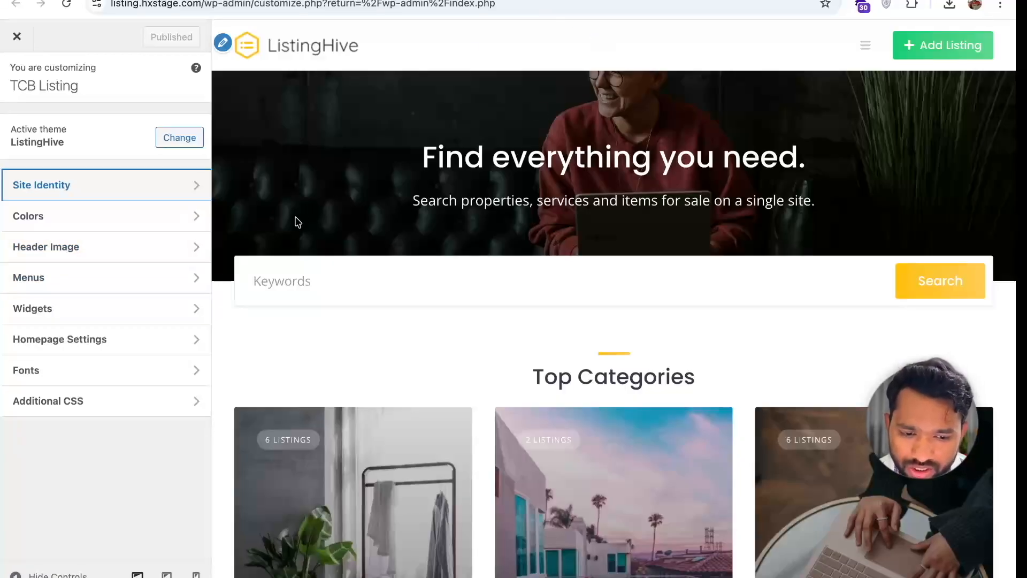
# Step: Replace the theme's header image with the Taj Mahal photo from the media library, cropped to the part with the buildings
pyautogui.click(88, 256)
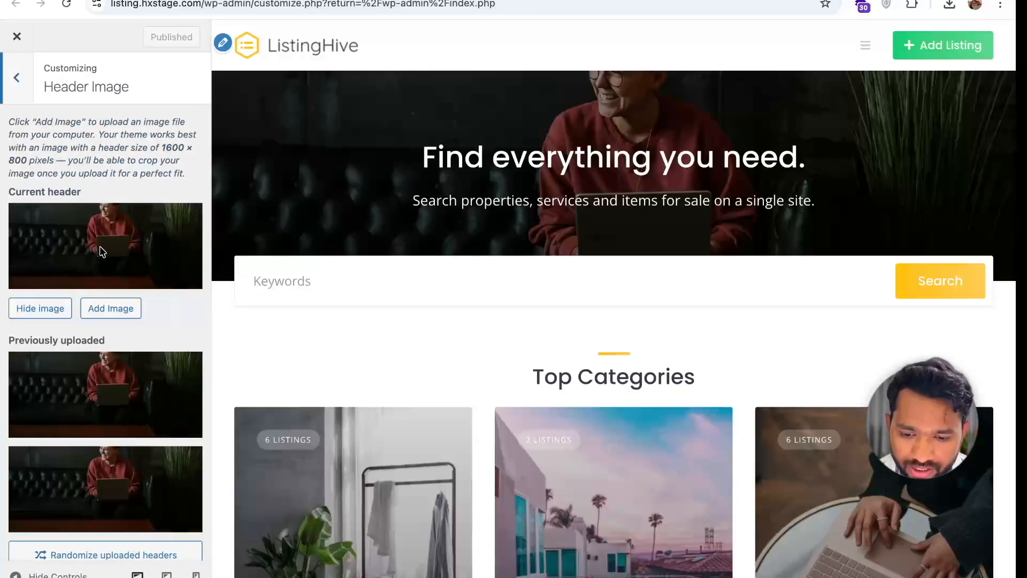
pyautogui.click(98, 309)
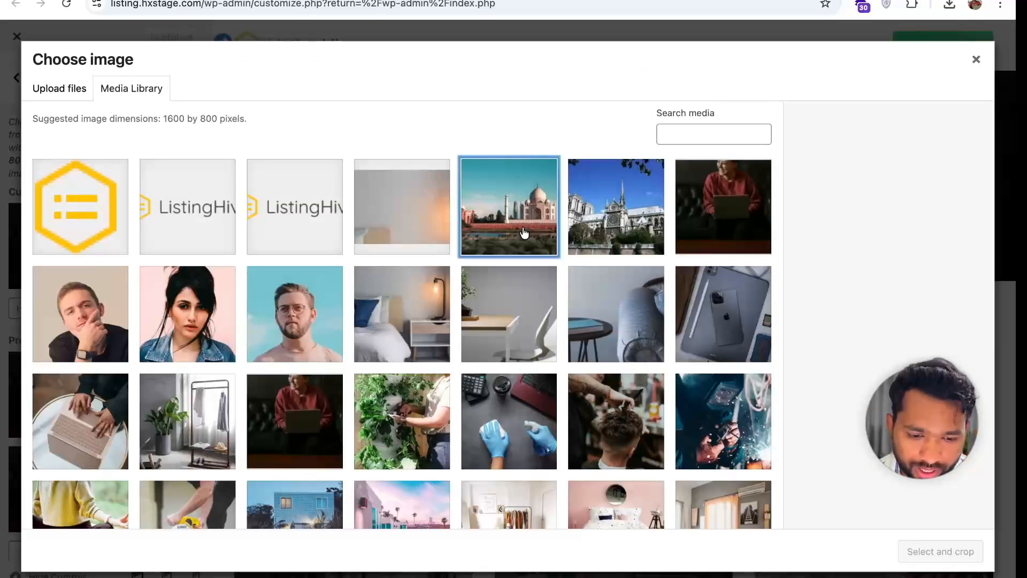
pyautogui.click(523, 231)
pyautogui.click(940, 551)
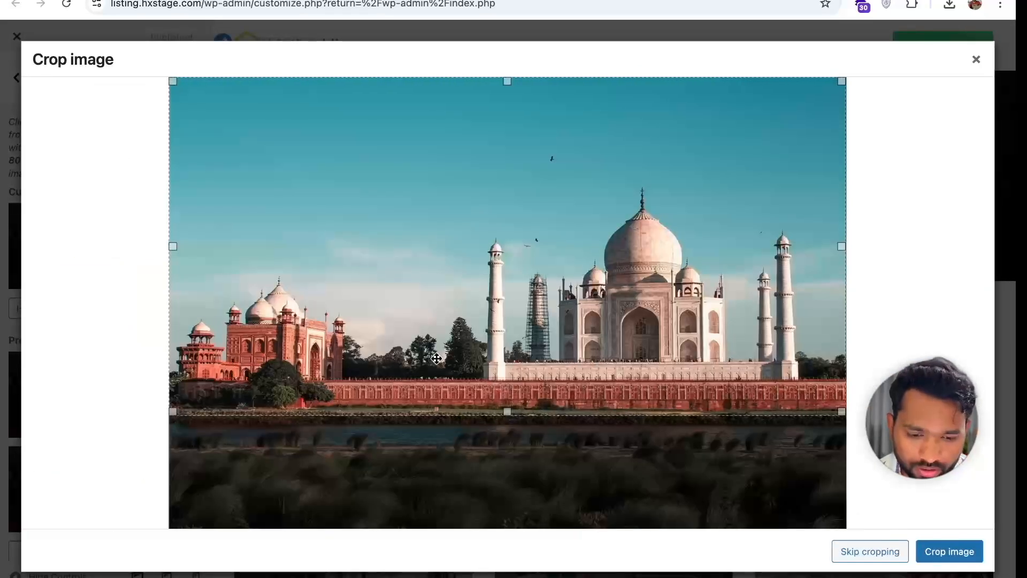
pyautogui.moveTo(341, 319); pyautogui.dragTo(341, 432)
pyautogui.click(940, 551)
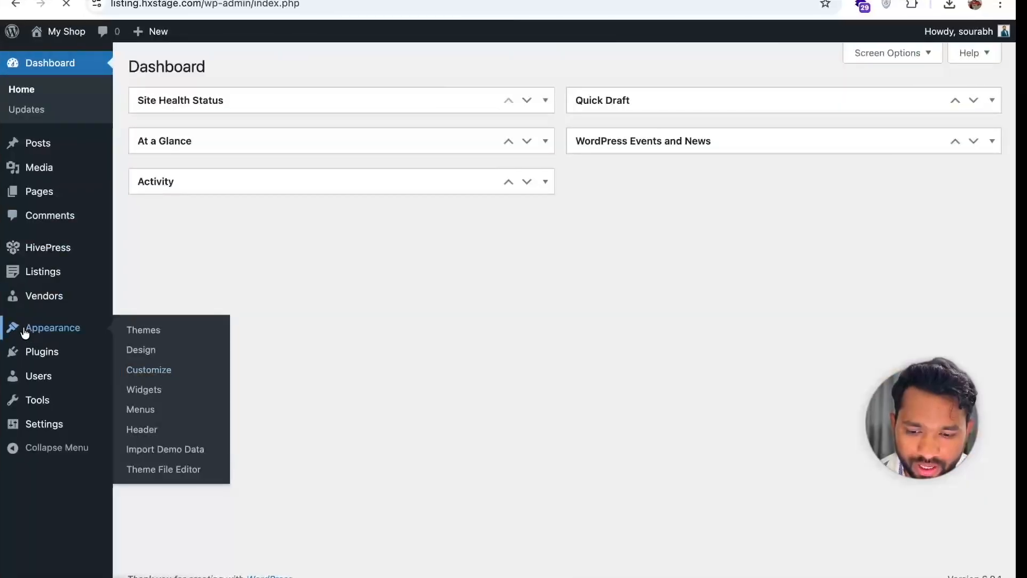
# Step: Open the site's menu management under the appearance settings and load the Header menu for editing
pyautogui.click(18, 328)
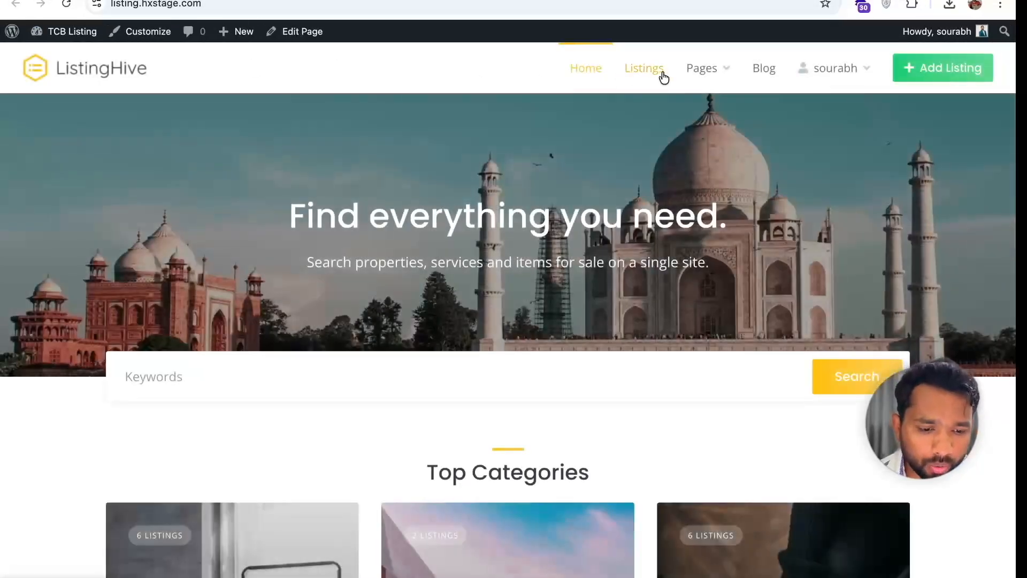
pyautogui.moveTo(707, 76)
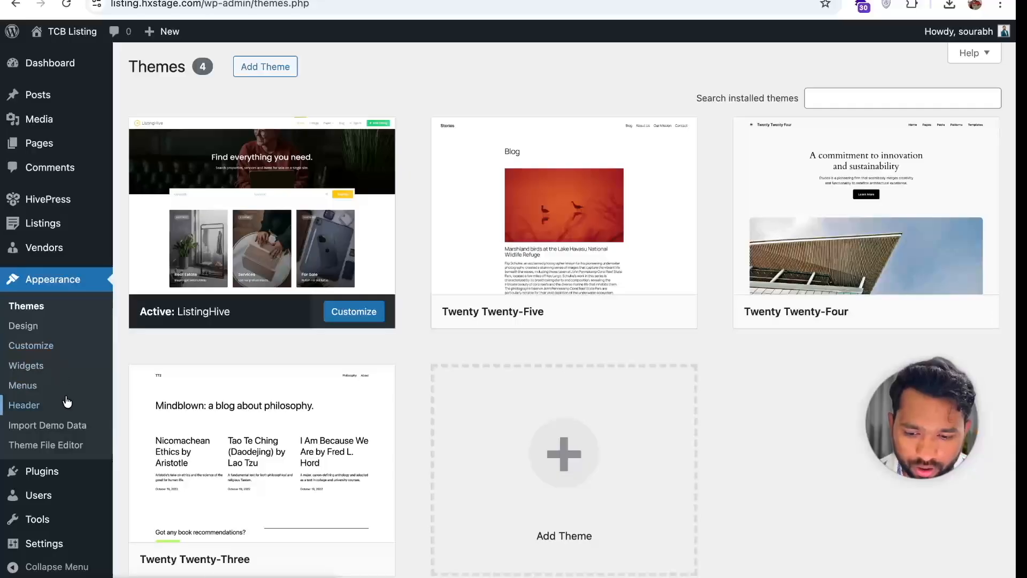
pyautogui.click(44, 387)
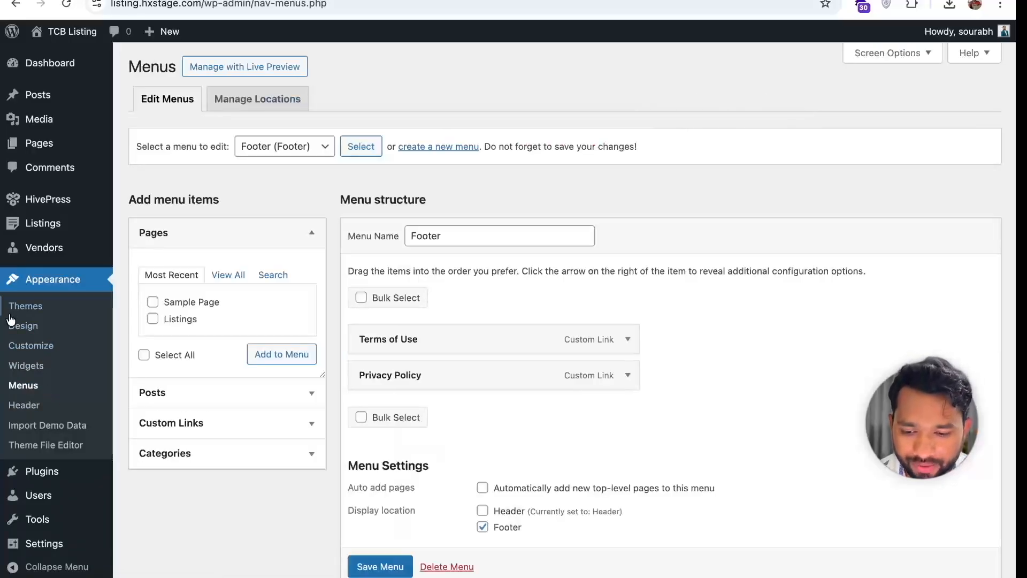
pyautogui.scroll(-2, 444, 300)
pyautogui.scroll(2, 444, 300)
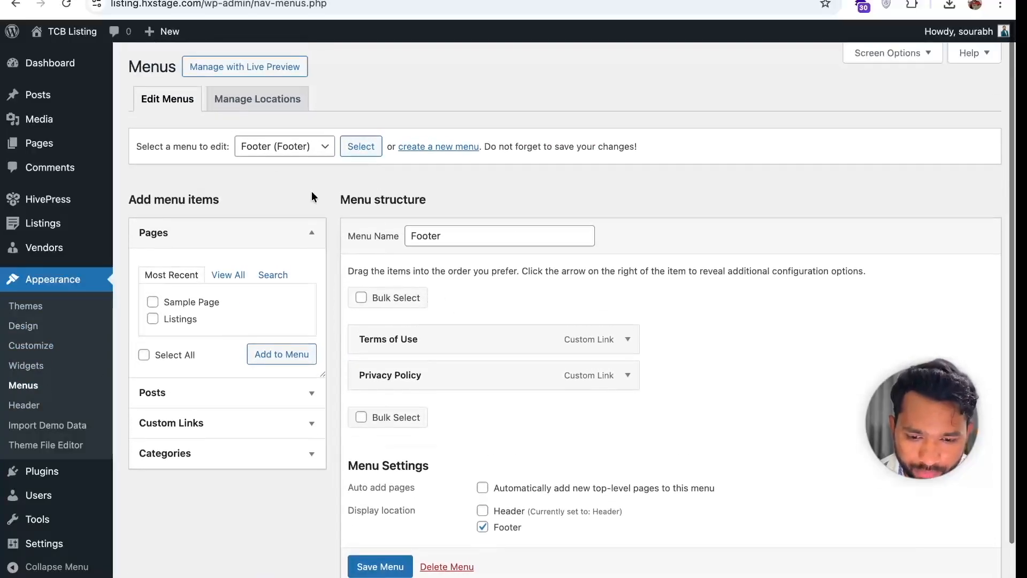
pyautogui.click(283, 146)
pyautogui.click(282, 162)
pyautogui.click(358, 150)
pyautogui.scroll(-10, 342, 294)
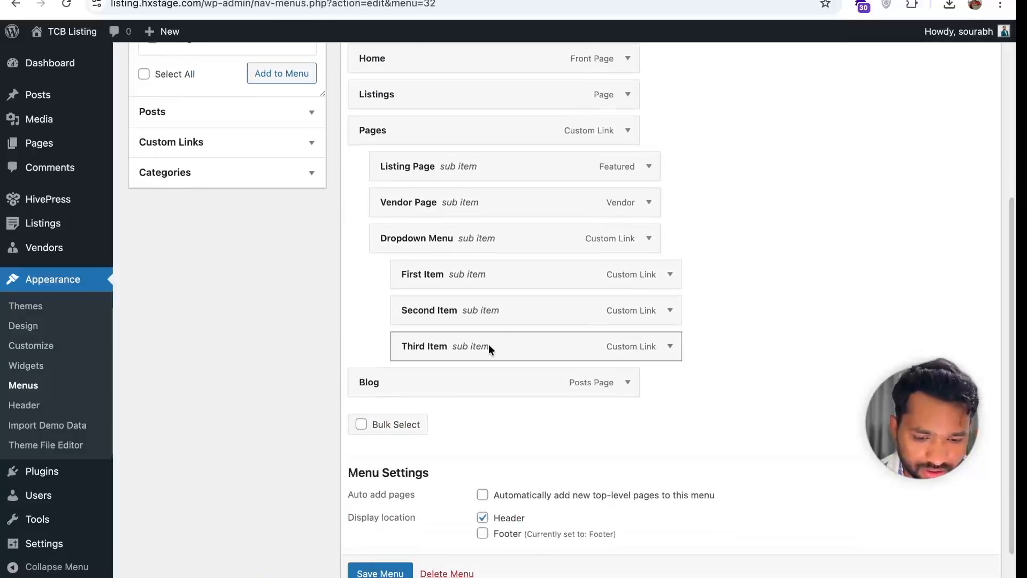
# Step: Remove Dropdown Menu and its First Item, Second Item and Third Item from the Header menu
pyautogui.scroll(3, 489, 349)
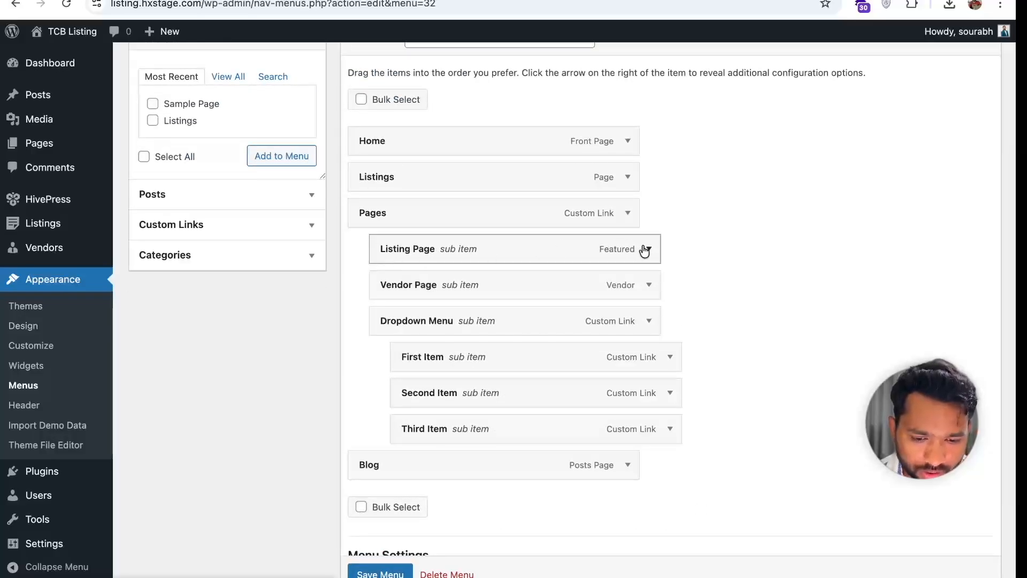
pyautogui.scroll(-3, 643, 249)
pyautogui.click(670, 267)
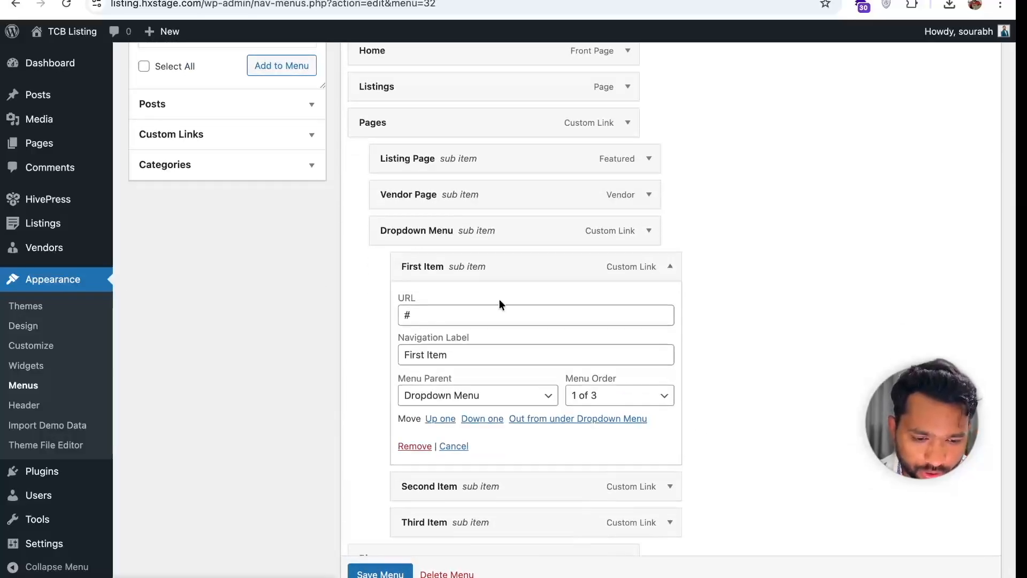
pyautogui.click(650, 231)
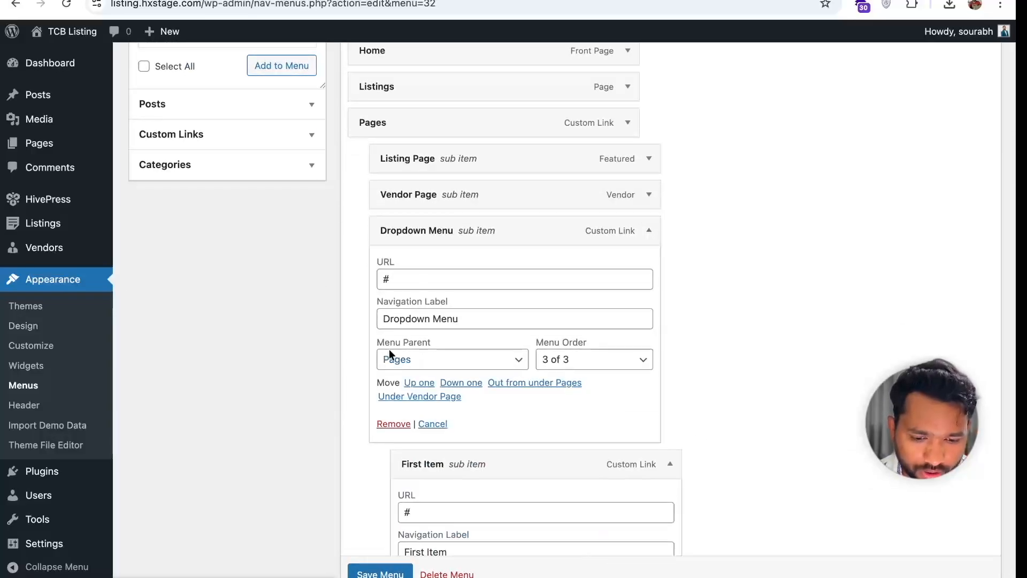
pyautogui.click(393, 424)
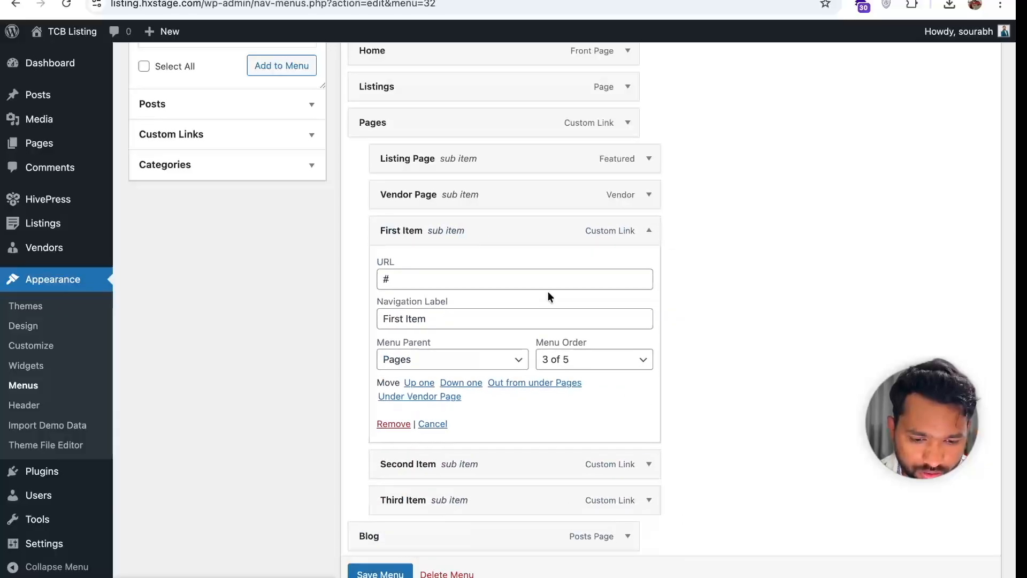
pyautogui.click(394, 424)
pyautogui.click(637, 255)
pyautogui.click(393, 444)
pyautogui.click(653, 287)
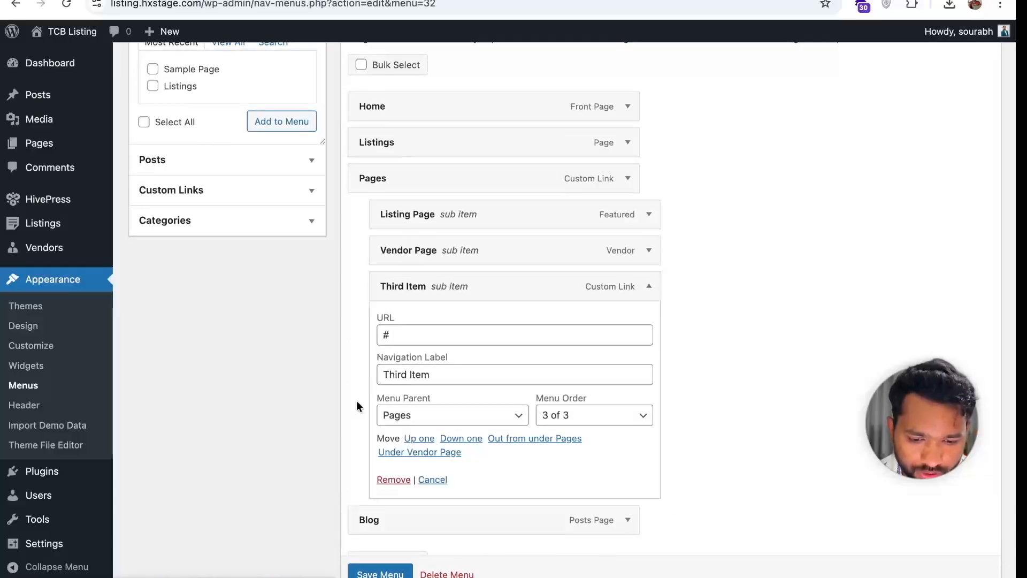
pyautogui.click(392, 479)
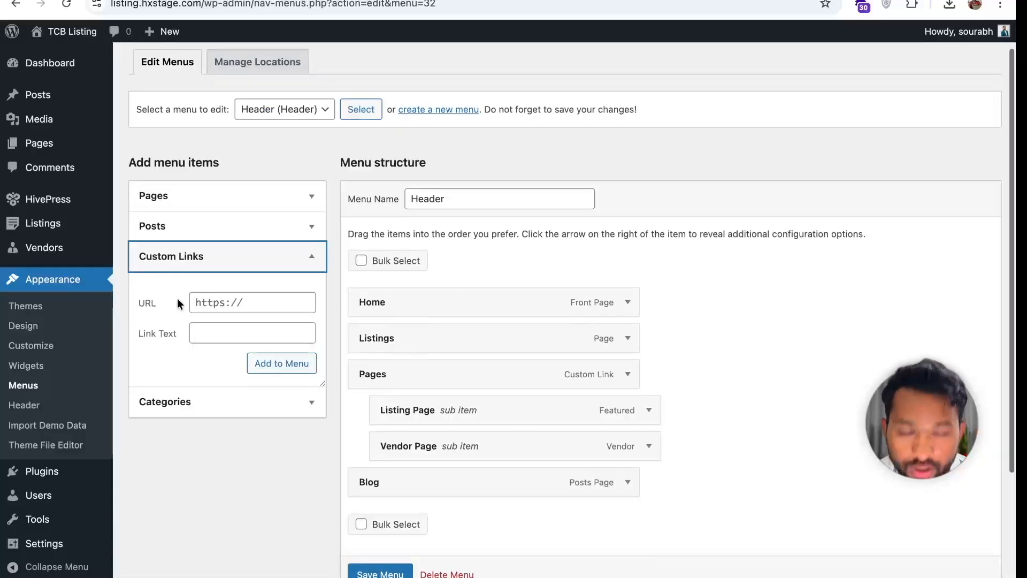
# Step: Add the Trends category to the Header menu, label it "Travel" and place it directly after Listings
pyautogui.click(188, 410)
pyautogui.scroll(-1, 189, 410)
pyautogui.click(152, 344)
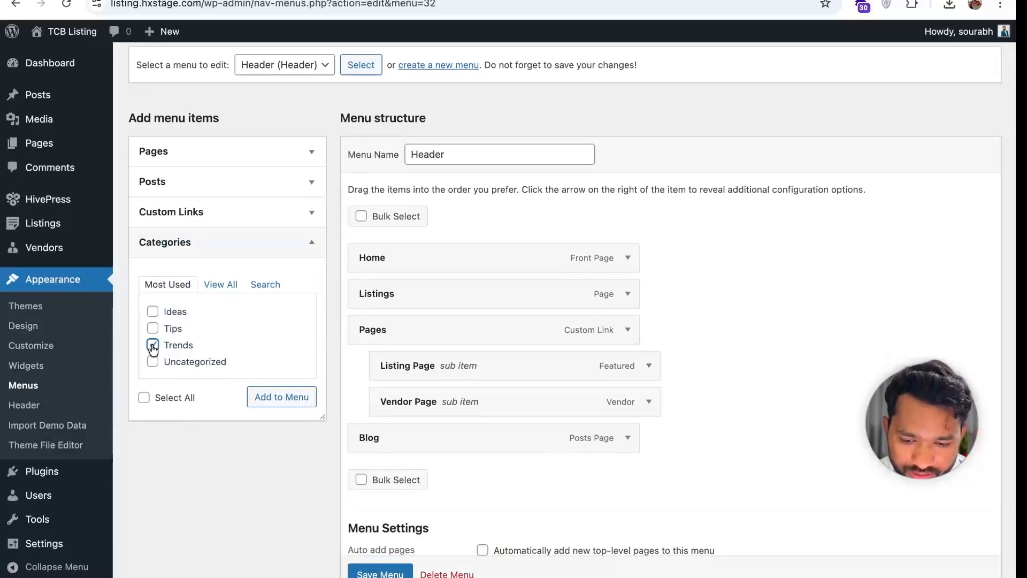
pyautogui.click(270, 396)
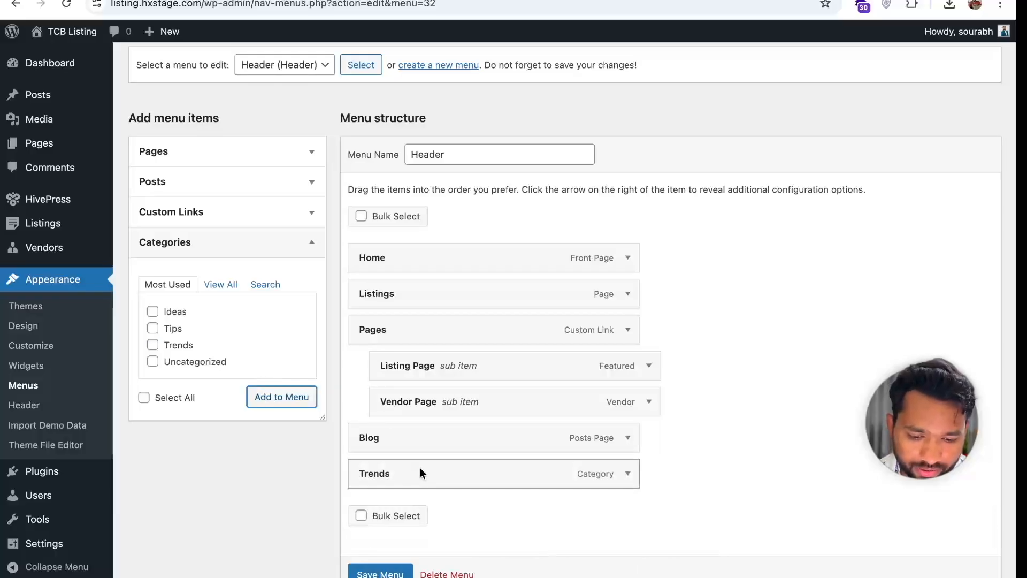
pyautogui.moveTo(425, 477); pyautogui.dragTo(416, 368)
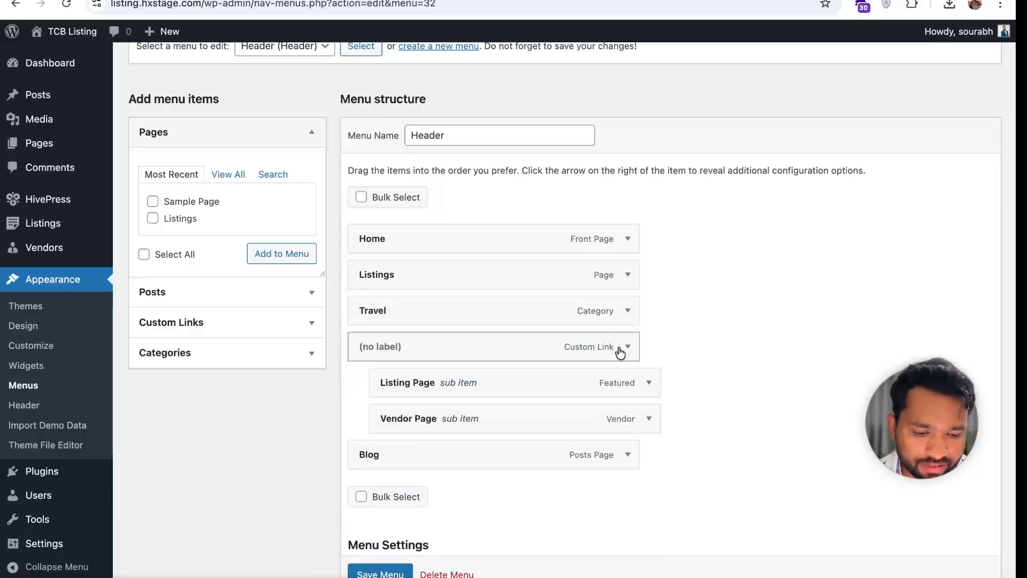
# Step: Set the navigation label of the unlabelled custom link, the parent of Listing Page and Vendor Page, to "Services" and save the menu
pyautogui.click(627, 347)
pyautogui.click(522, 427)
pyautogui.write('Ca')
pyautogui.press('BackSpace')
pyautogui.press('BackSpace')
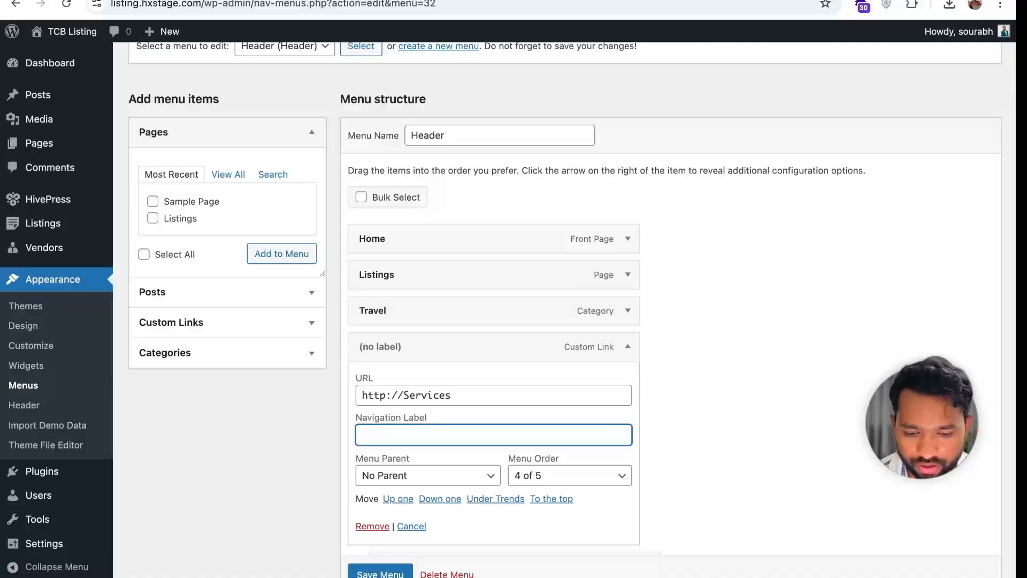
pyautogui.write('Servic')
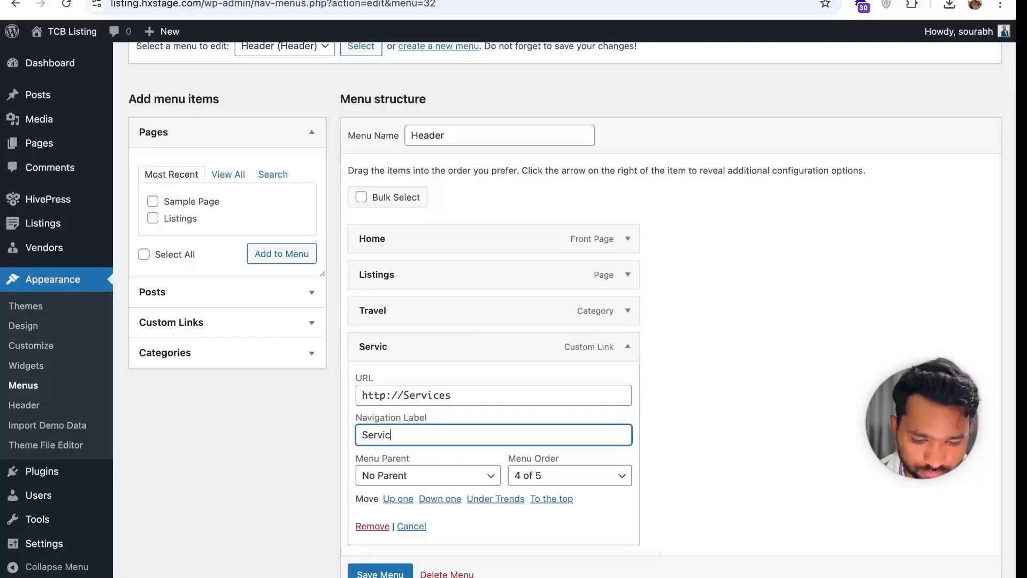
pyautogui.scroll(-3, 390, 482)
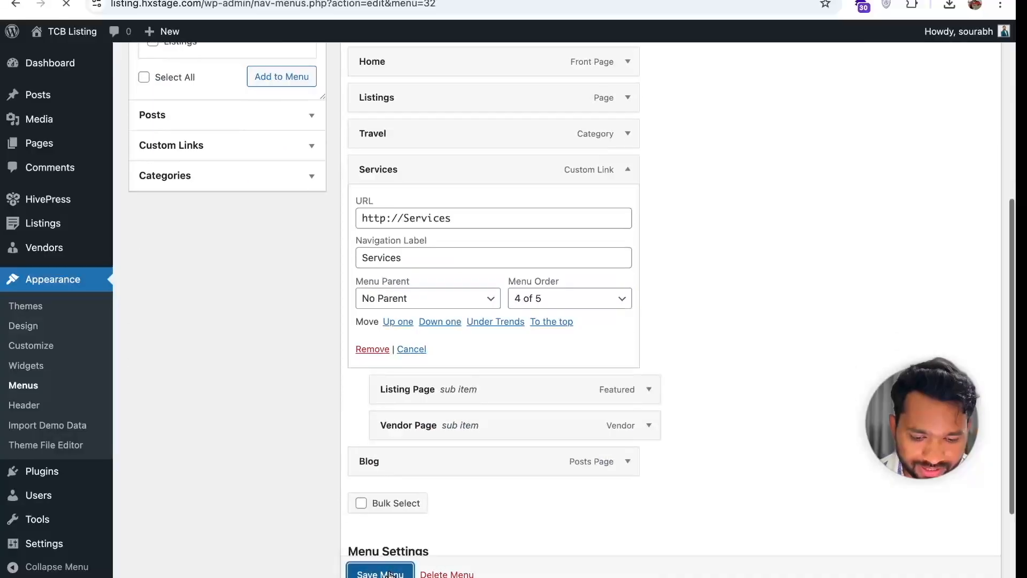
pyautogui.click(389, 574)
# Step: Load the live site's front page and check its header navigation
pyautogui.click(267, 0)
pyautogui.click(269, 3)
pyautogui.press('Return')
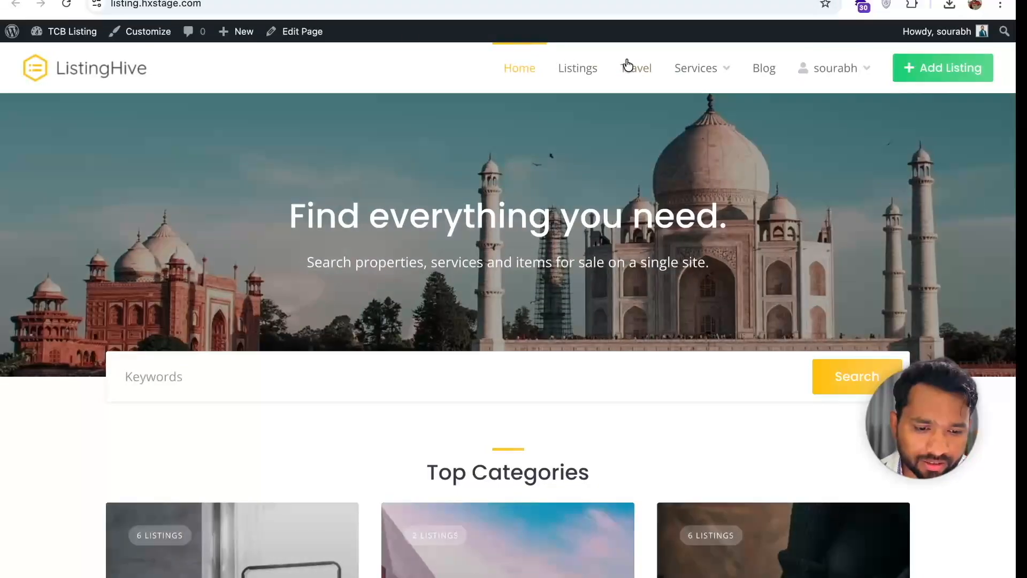
pyautogui.moveTo(688, 71)
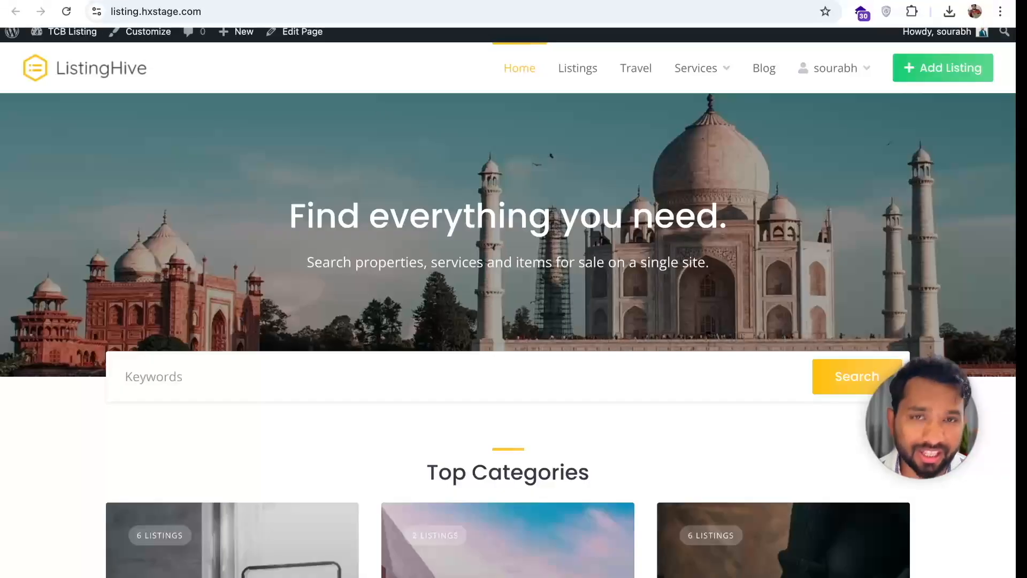
# Step: Open the Home front page from the pages list in the block editor and dismiss the welcome guide
pyautogui.click(142, 2)
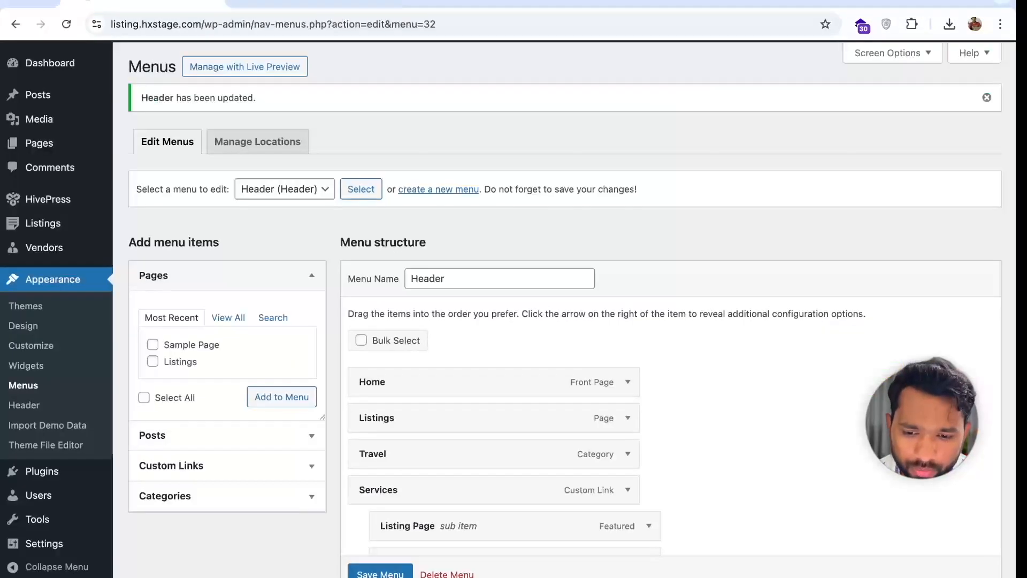
pyautogui.click(23, 152)
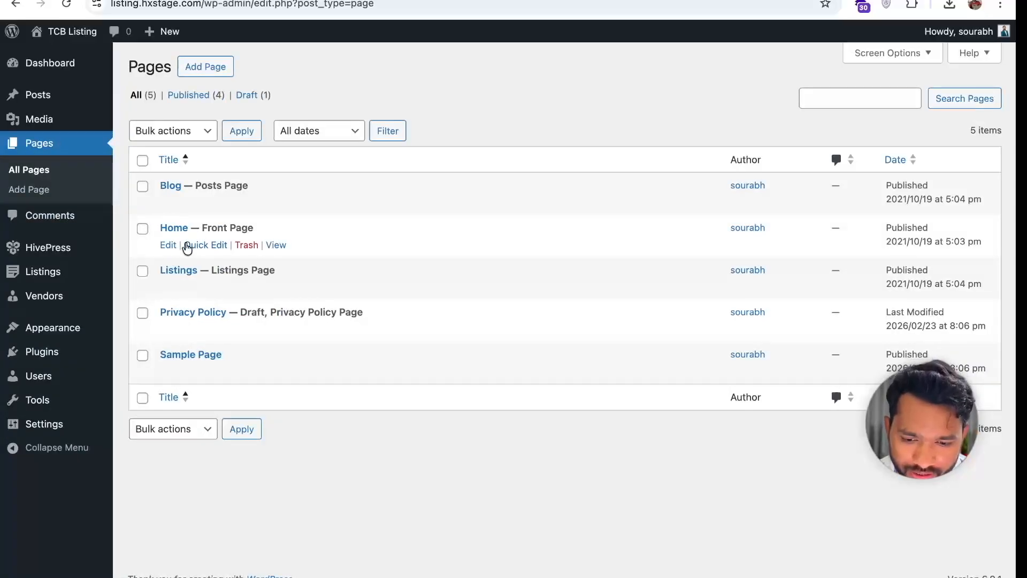
pyautogui.click(166, 246)
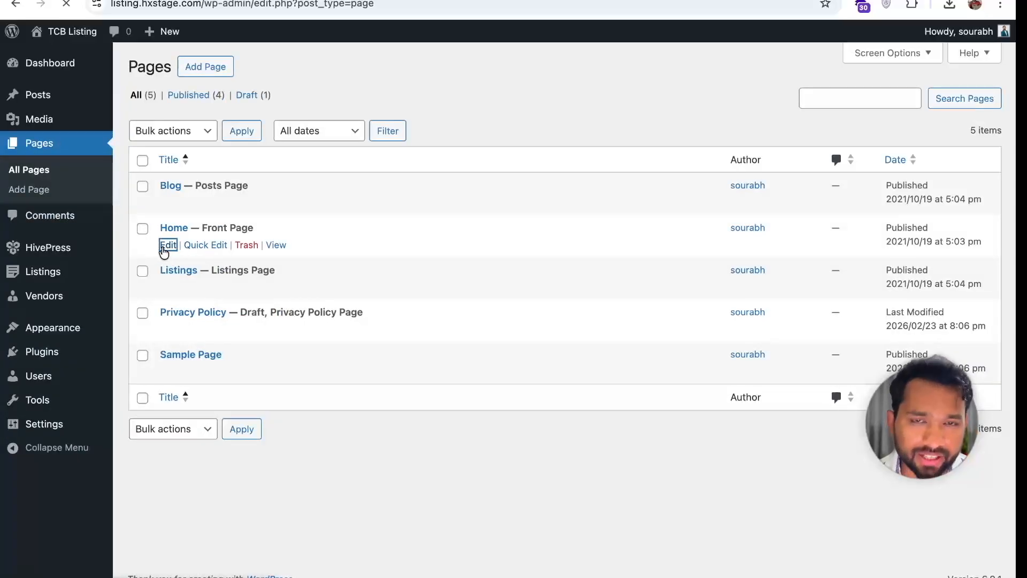
pyautogui.click(586, 446)
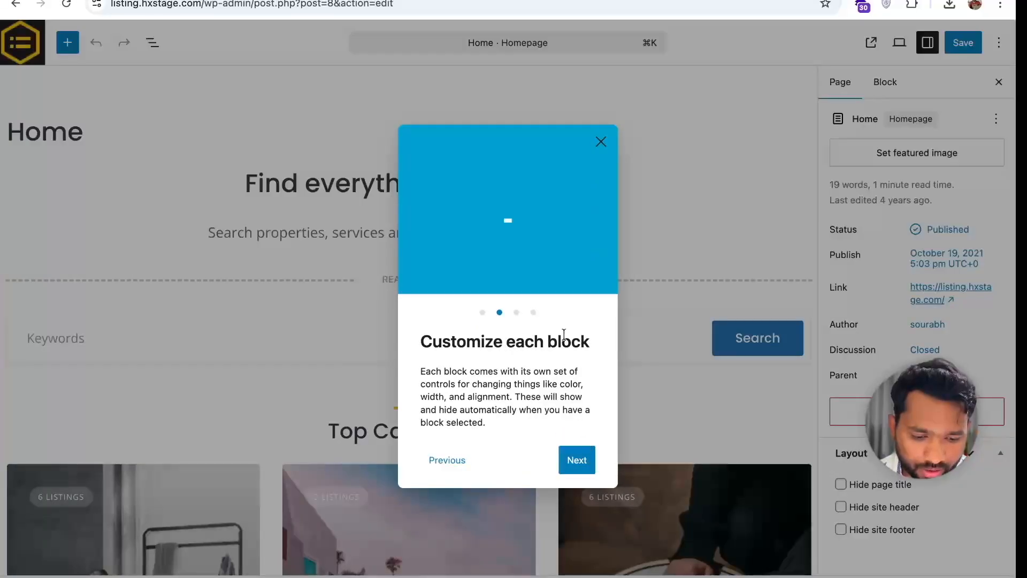
pyautogui.click(602, 140)
# Step: Change the "Recent Listings" heading on the Home page to "New Listing"
pyautogui.scroll(-12, 463, 331)
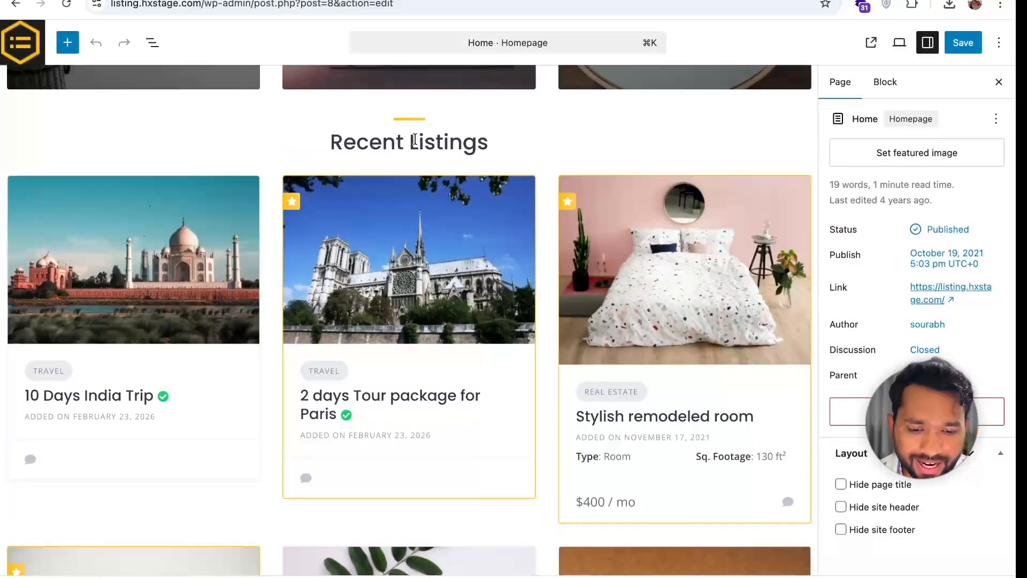
pyautogui.click(415, 140)
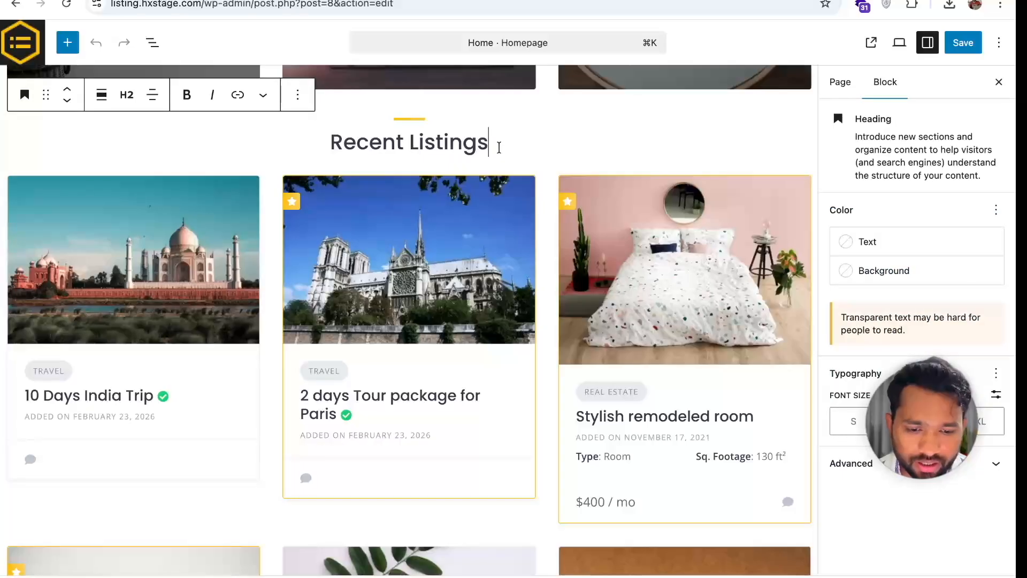
pyautogui.press('BackSpace')
pyautogui.press('BackSpace')
pyautogui.press('BackSpace')
pyautogui.press('BackSpace')
pyautogui.press('BackSpace')
pyautogui.press('BackSpace')
pyautogui.press('BackSpace')
pyautogui.press('BackSpace')
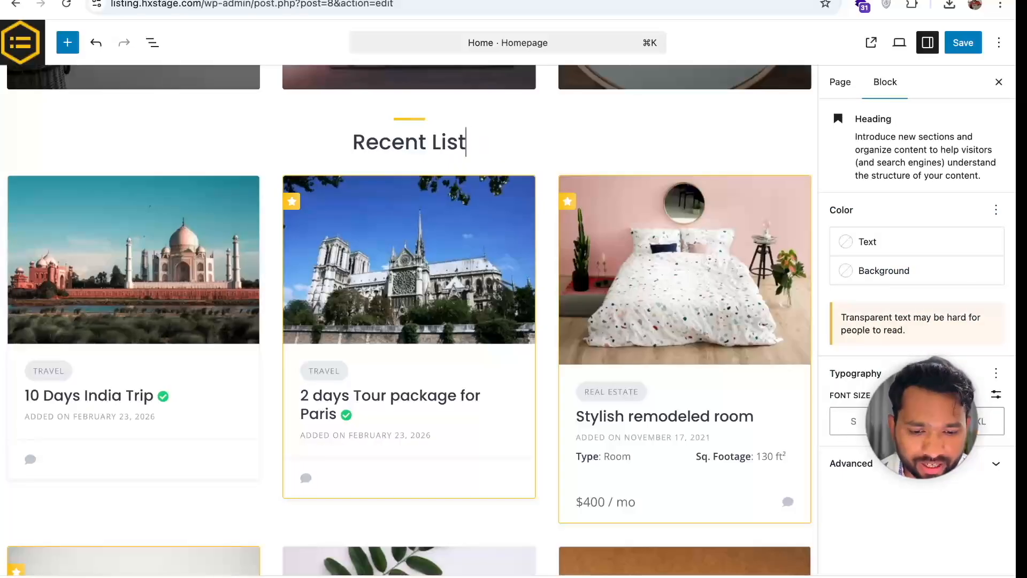
pyautogui.press('BackSpace')
pyautogui.press('BackSpace')
pyautogui.press('BackSpace')
pyautogui.press('BackSpace')
pyautogui.press('BackSpace')
pyautogui.press('BackSpace')
pyautogui.press('BackSpace')
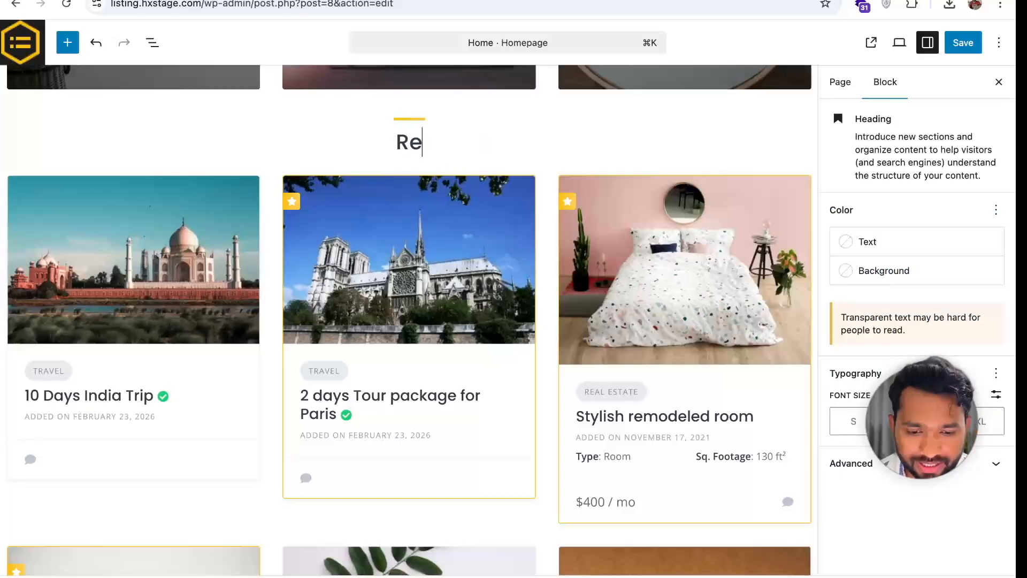
pyautogui.write('New Listing')
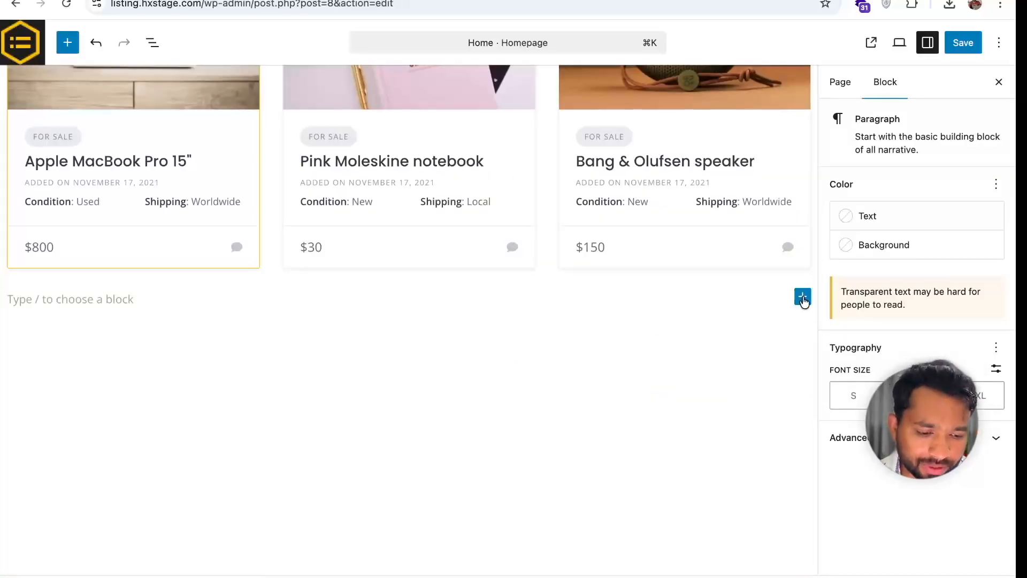
# Step: Add a paragraph block below the listings, fill it with travel text including a "Why People Travel" section, and save the page
pyautogui.click(803, 296)
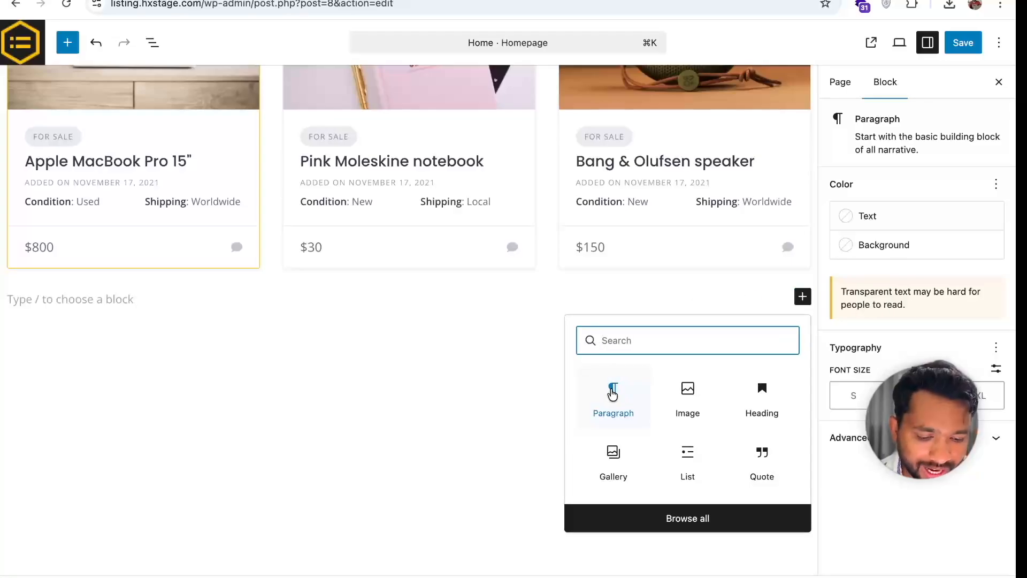
pyautogui.click(613, 399)
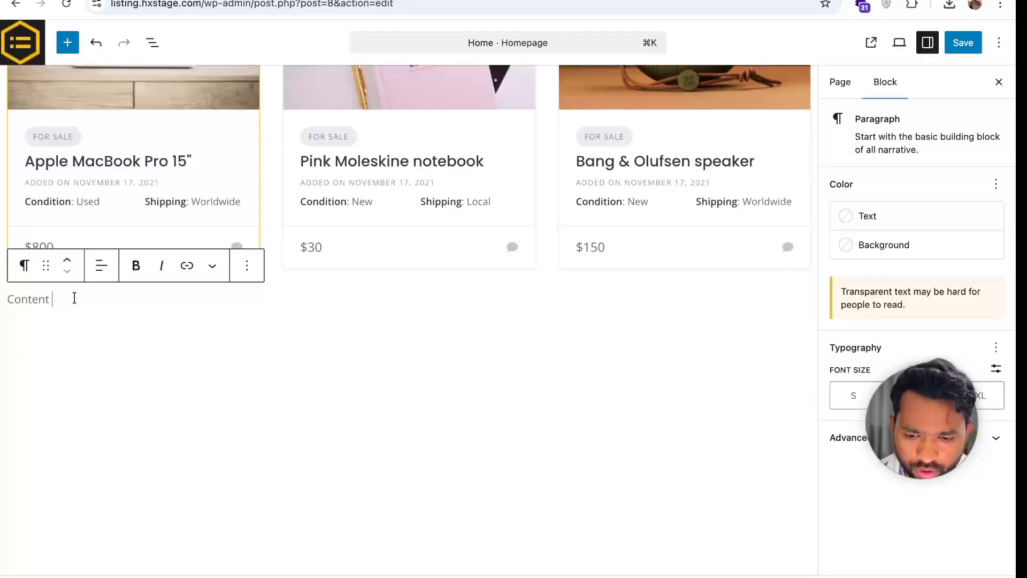
pyautogui.tripleClick(74, 298)
pyautogui.write('Travel is one of the most enriching things you can do — whether it’s a weekend getaway or a long international adventure. Here’s a simple breakdown to help you think about travel in different ways: 🌍 Why People Travel Personal growth Relaxation – Beach resorts, nature retreats, spa vacations Adventure – Hiking, scuba diving, safaris Culture – Museums, historical landmarks, local festivals Food – Trying authentic local cuisine')
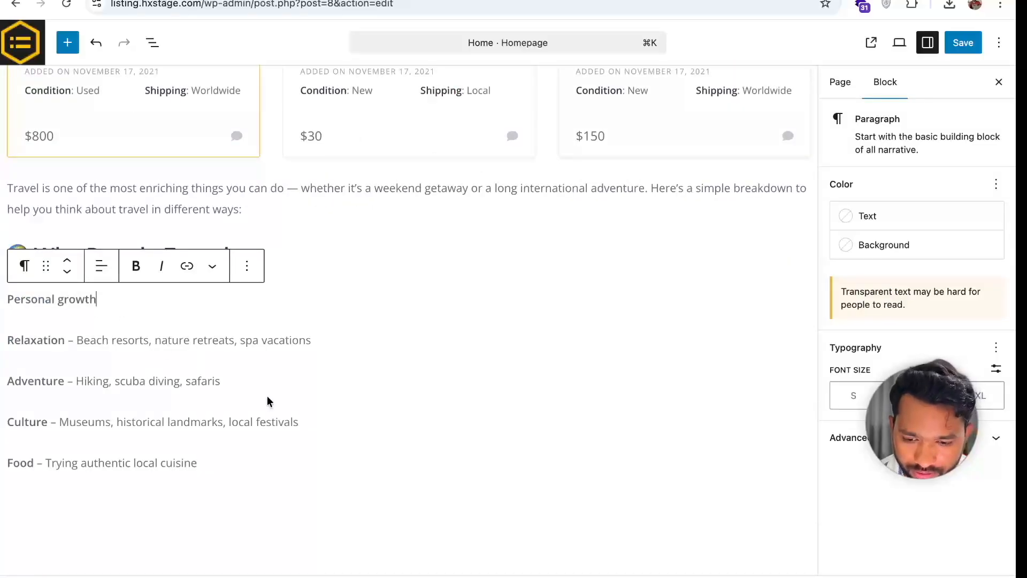
pyautogui.press('super+z')
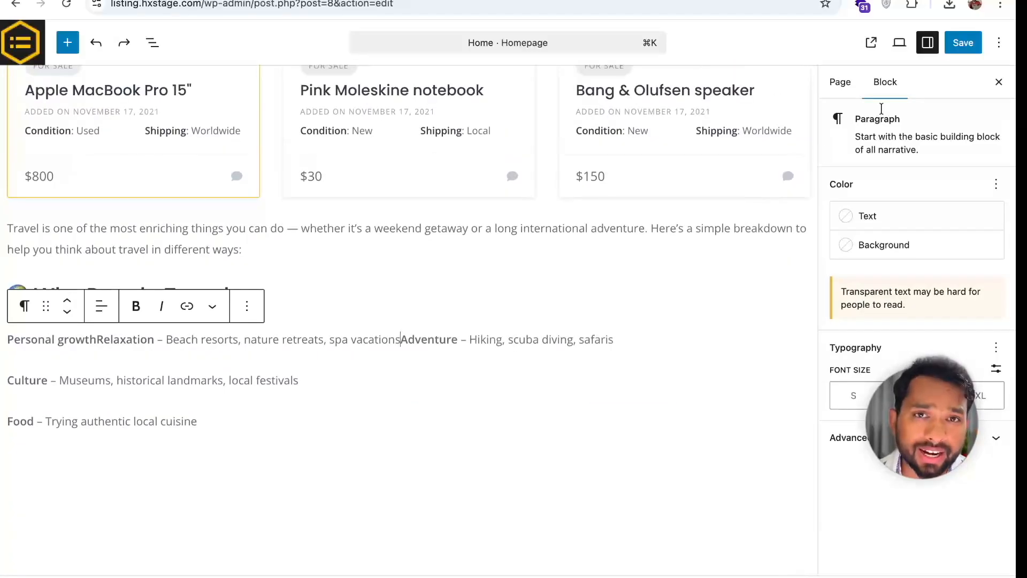
pyautogui.click(965, 45)
# Step: Review the live front page down to the new travel text above the footer and return to its header
pyautogui.scroll(1, 342, 351)
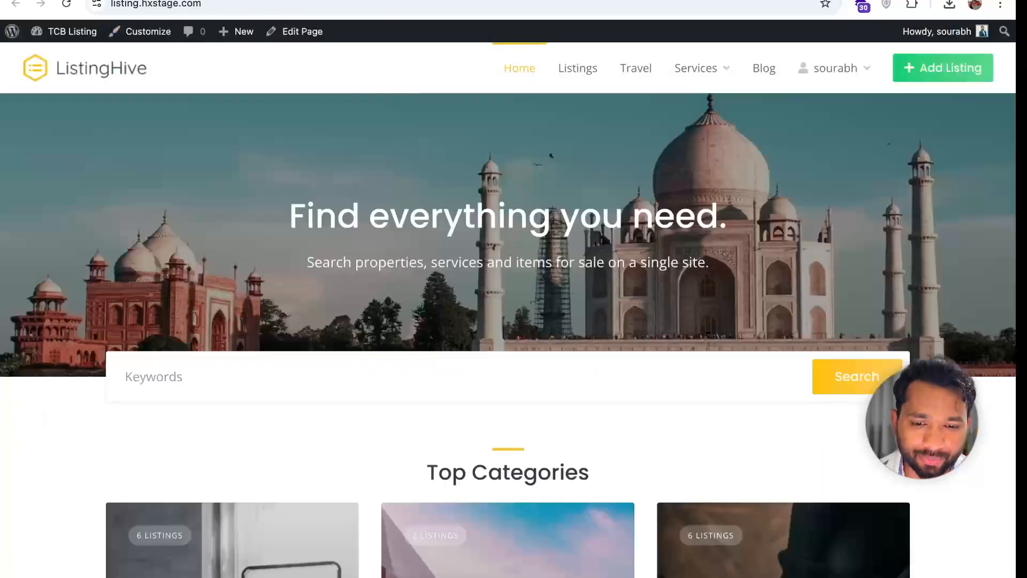
pyautogui.scroll(-20, 550, 156)
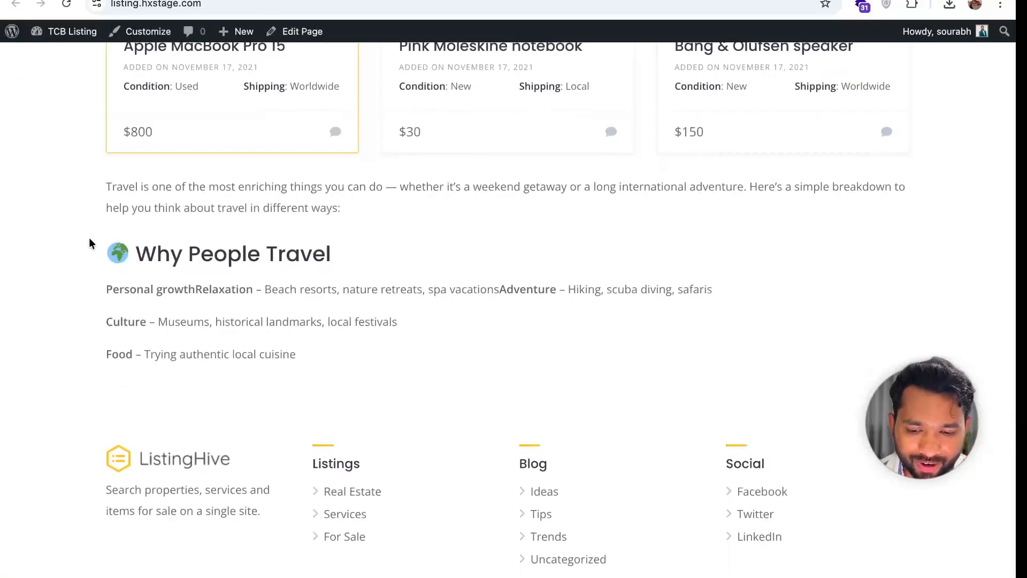
pyautogui.scroll(20, 107, 276)
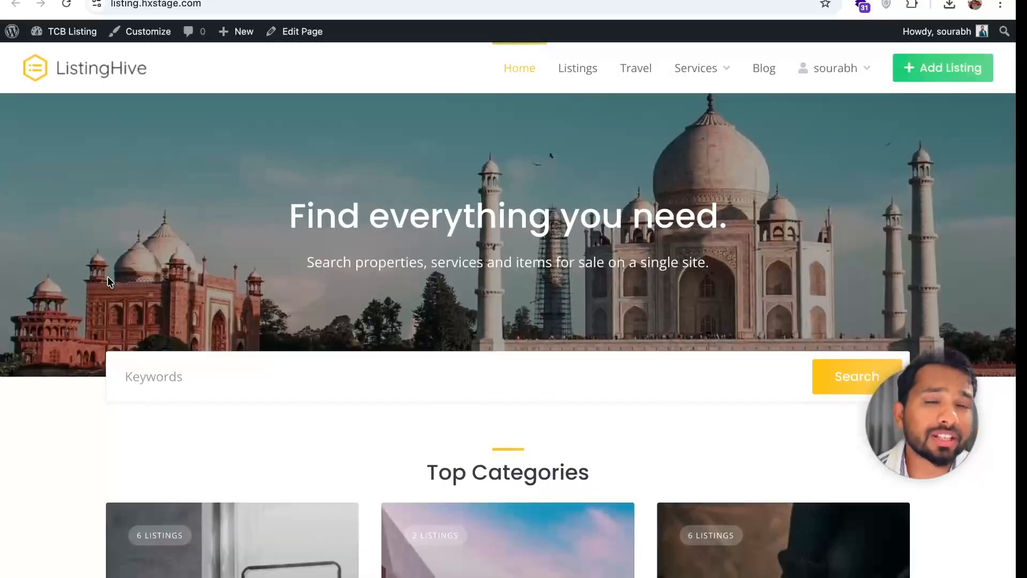